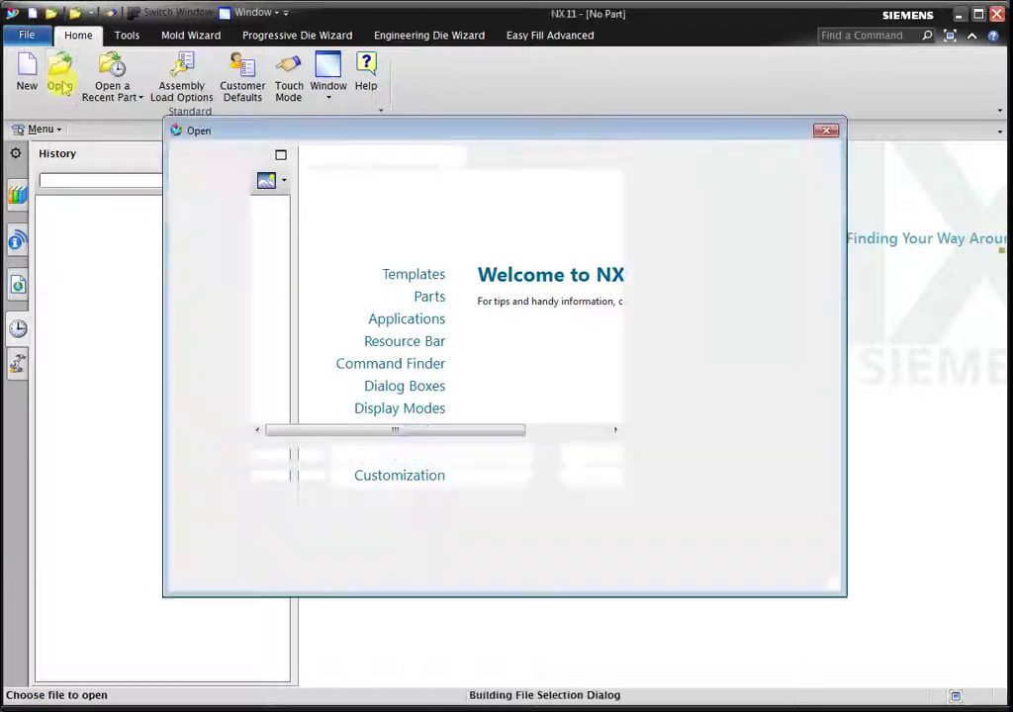
# - Open the molding_top_010.prt assembly from the molding folder
pyautogui.click(505, 154)
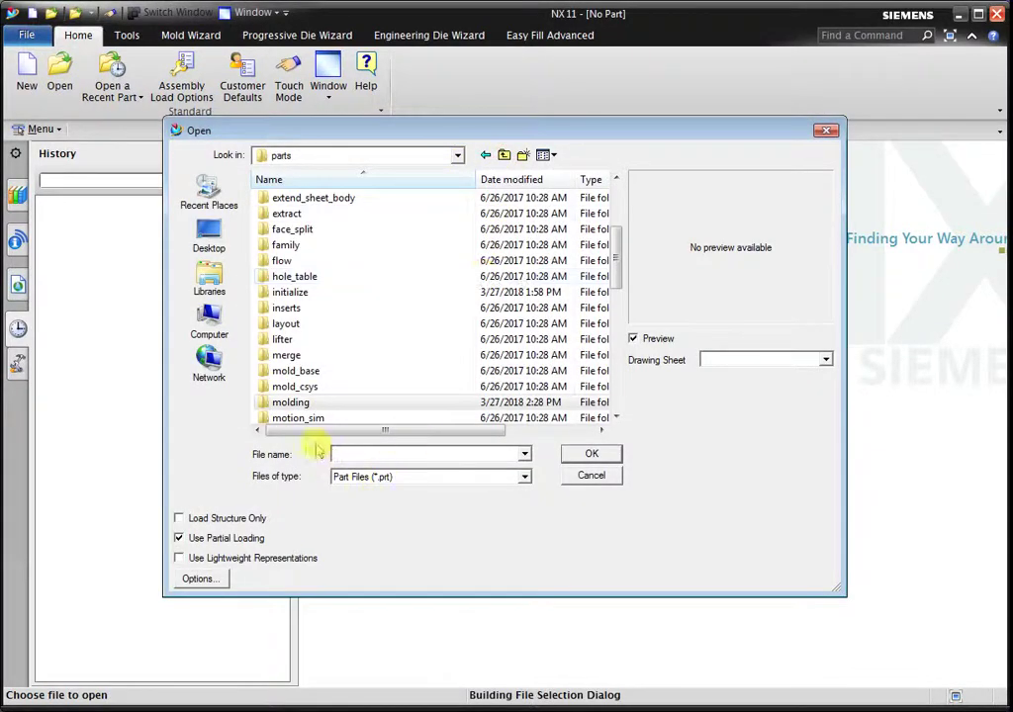
pyautogui.doubleClick(293, 402)
pyautogui.scroll(-1, 423, 333)
pyautogui.scroll(-3, 422, 333)
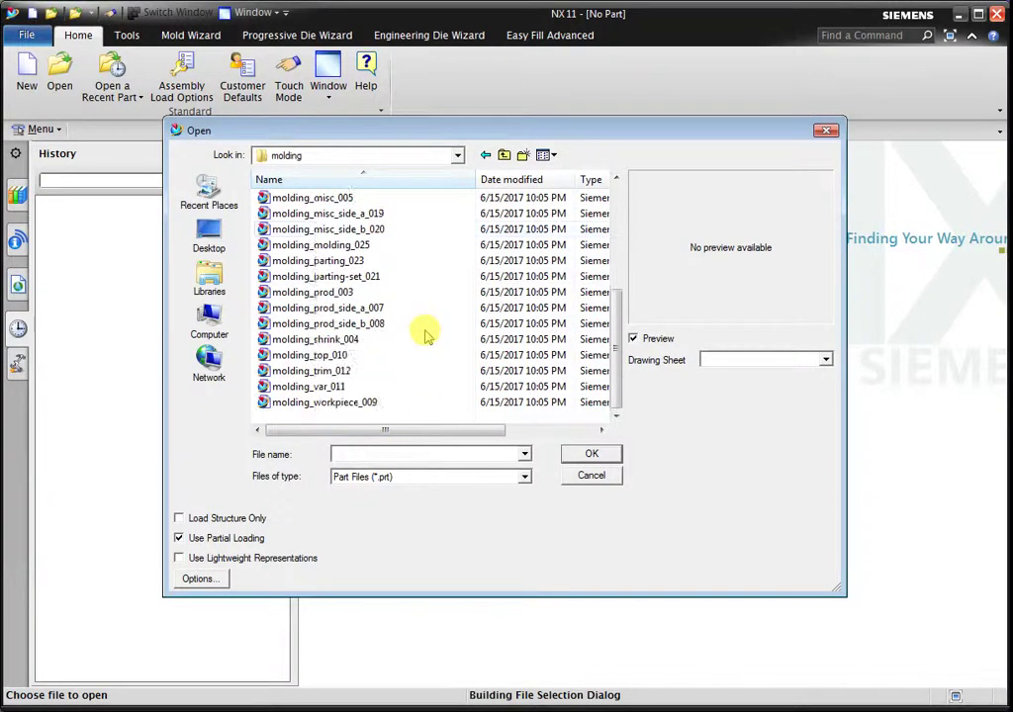
pyautogui.click(358, 354)
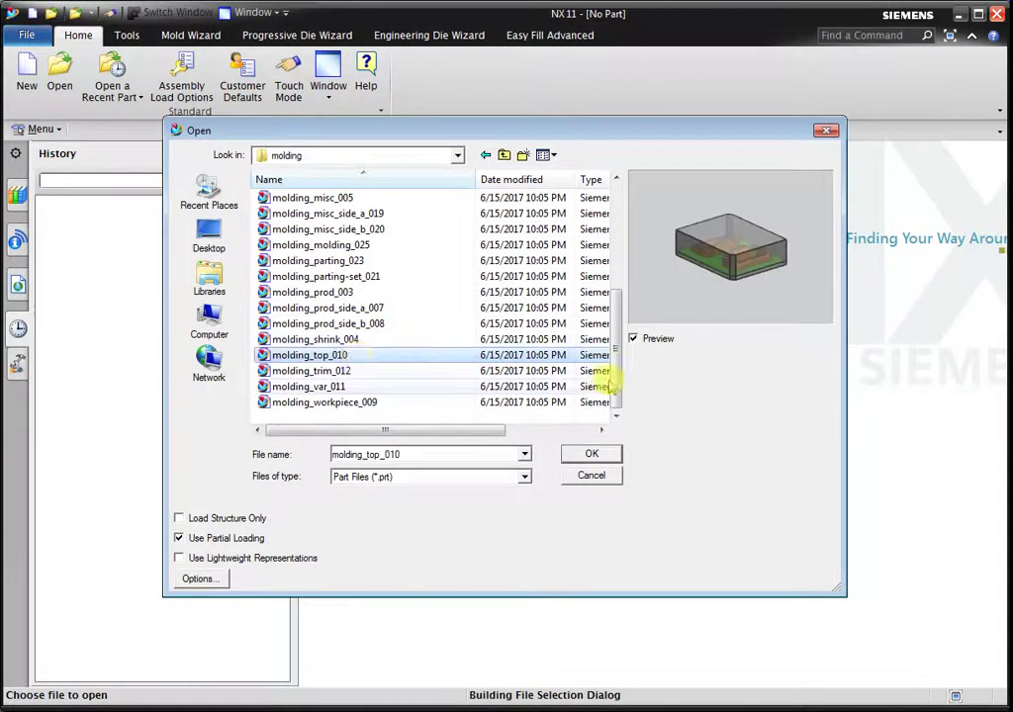
pyautogui.click(590, 454)
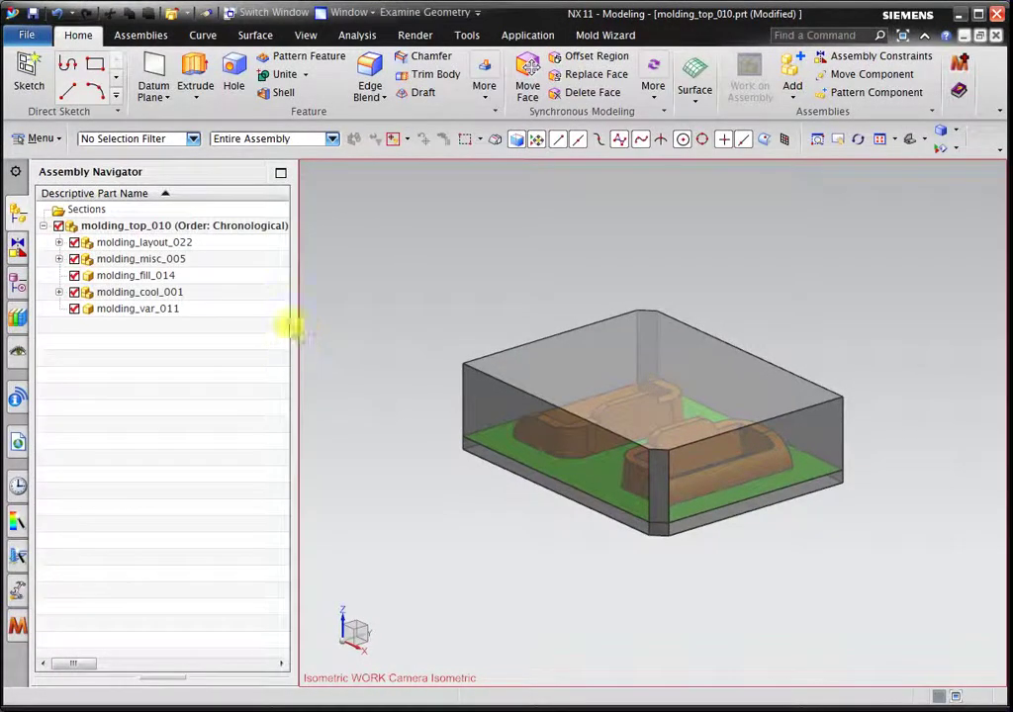
# - Switch to the Mold Wizard tools and make molding_layout_022 the work part
pyautogui.moveTo(296, 322); pyautogui.dragTo(307, 323)
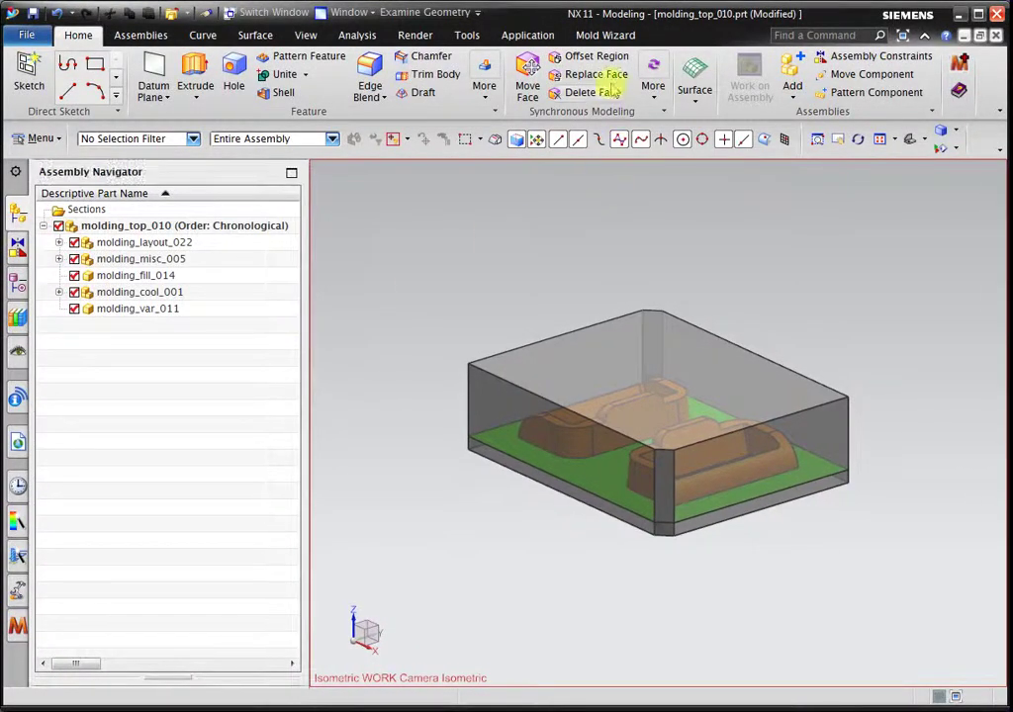
pyautogui.click(607, 35)
pyautogui.moveTo(674, 342); pyautogui.dragTo(571, 386, button='middle')
pyautogui.scroll(-2, 572, 387)
pyautogui.scroll(-2, 571, 387)
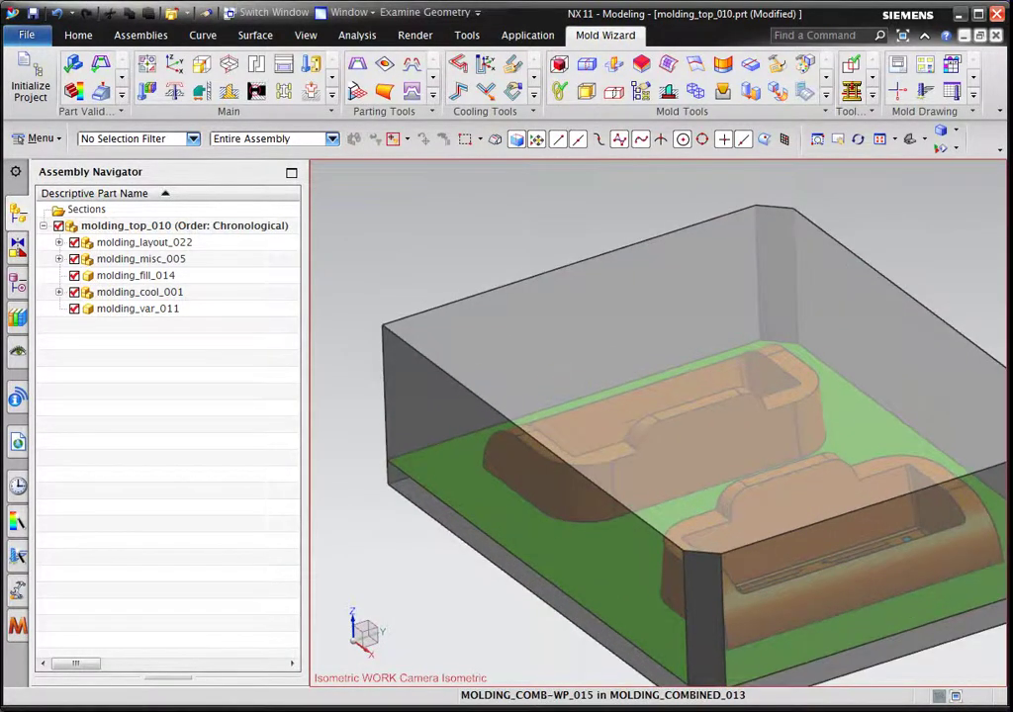
pyautogui.doubleClick(186, 244)
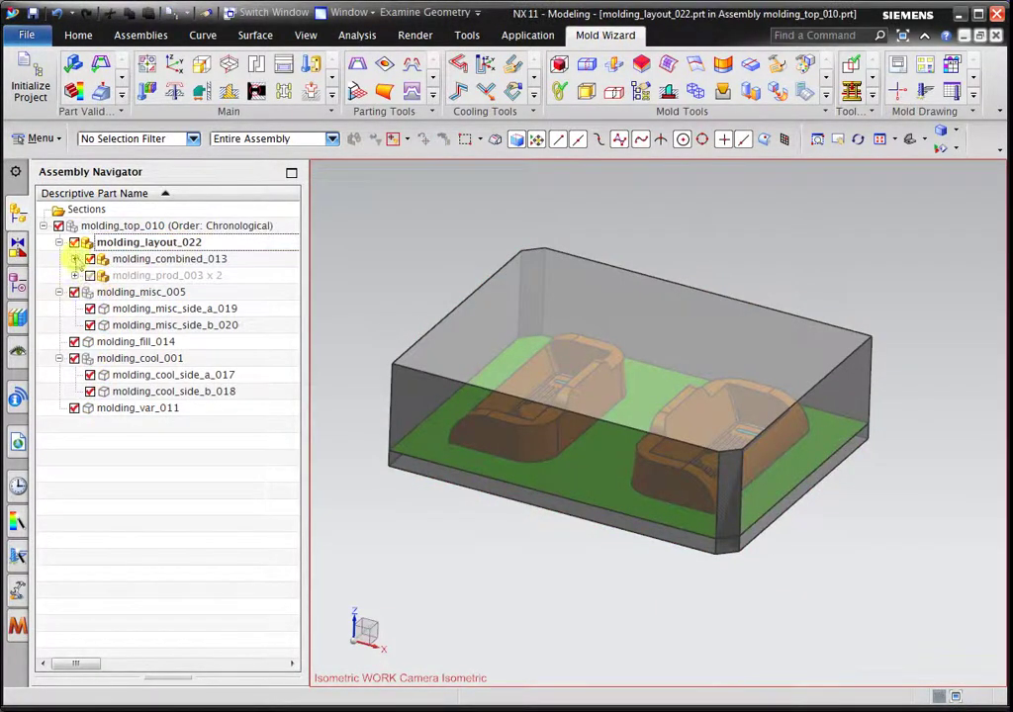
# - Highlight the cavity, core and workpiece under molding_combined_013, then open Part Validation
pyautogui.click(75, 259)
pyautogui.click(136, 278)
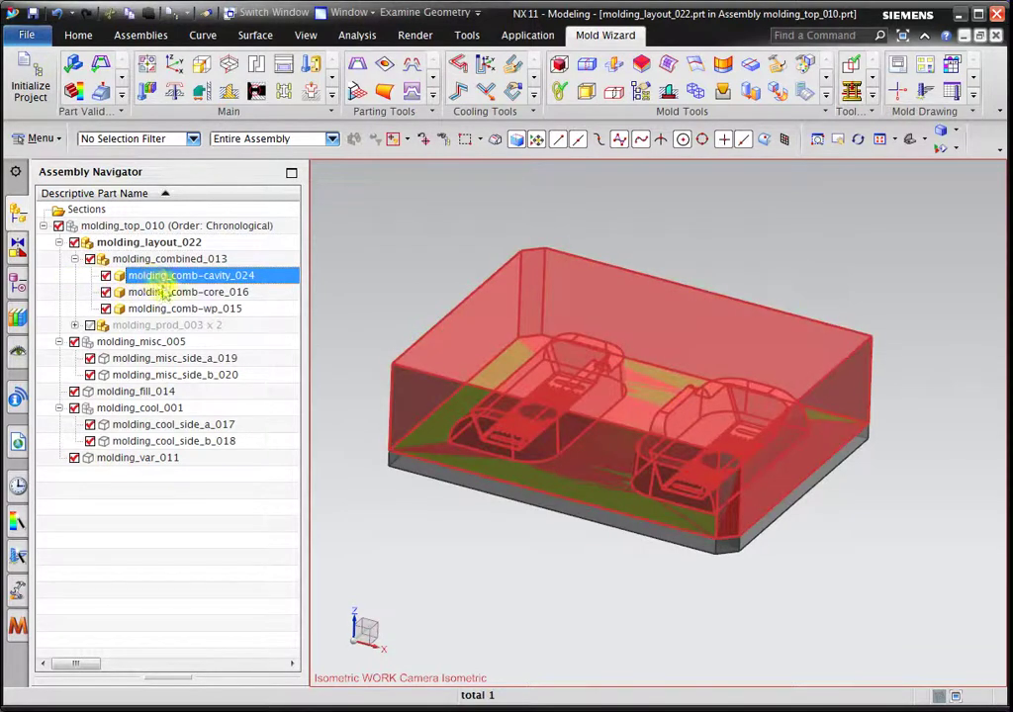
pyautogui.click(166, 292)
pyautogui.click(182, 309)
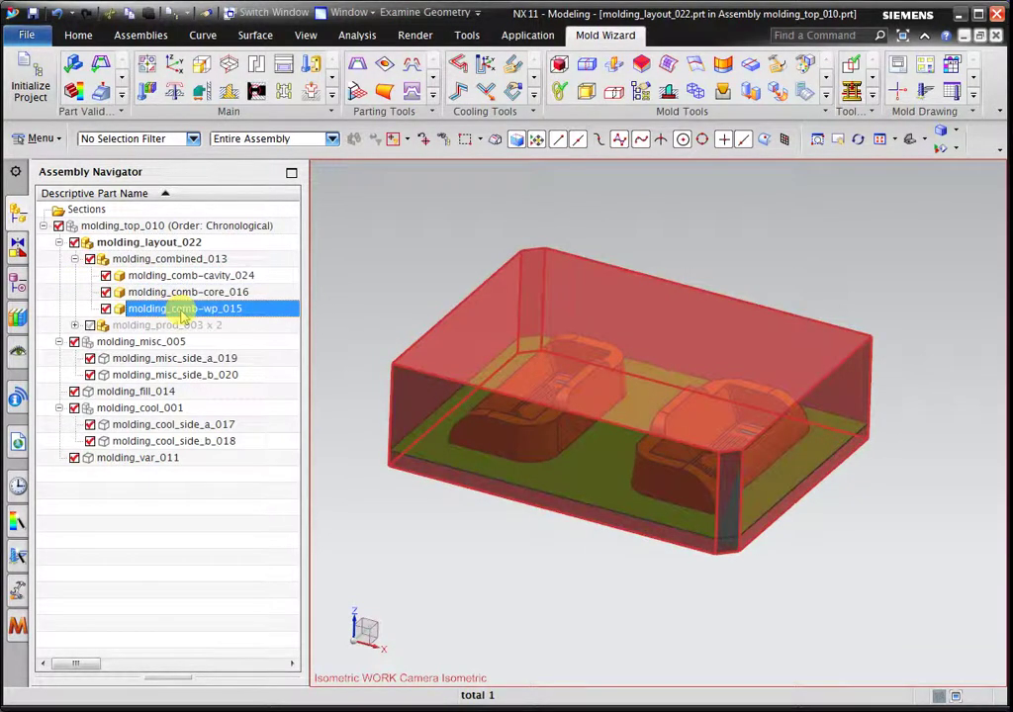
pyautogui.click(198, 292)
pyautogui.click(205, 276)
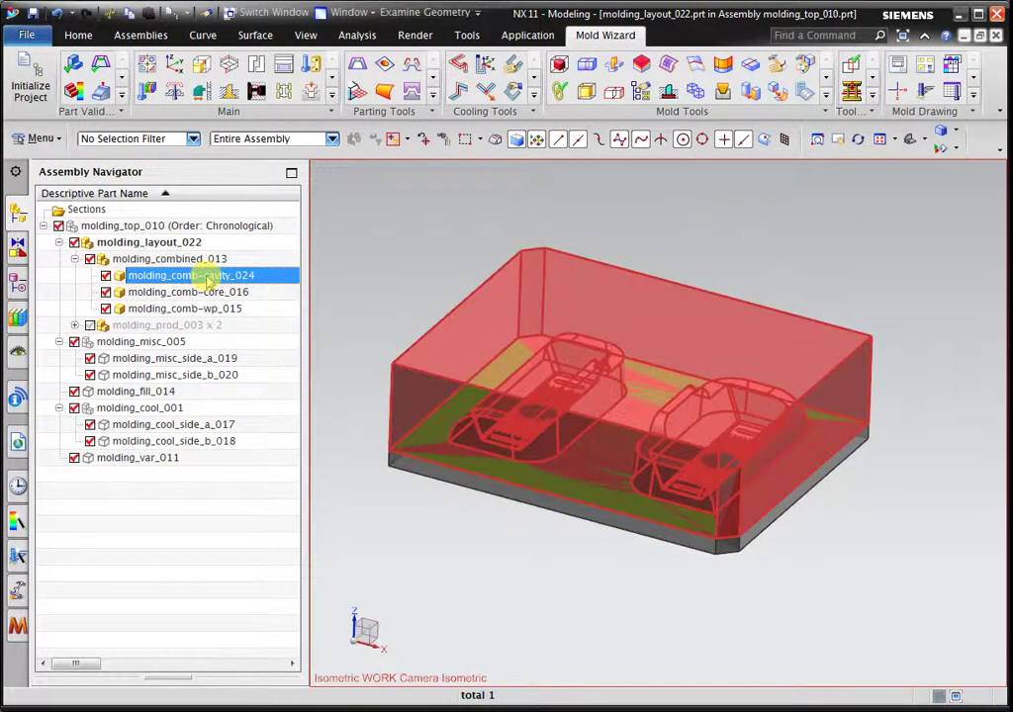
pyautogui.press('Escape')
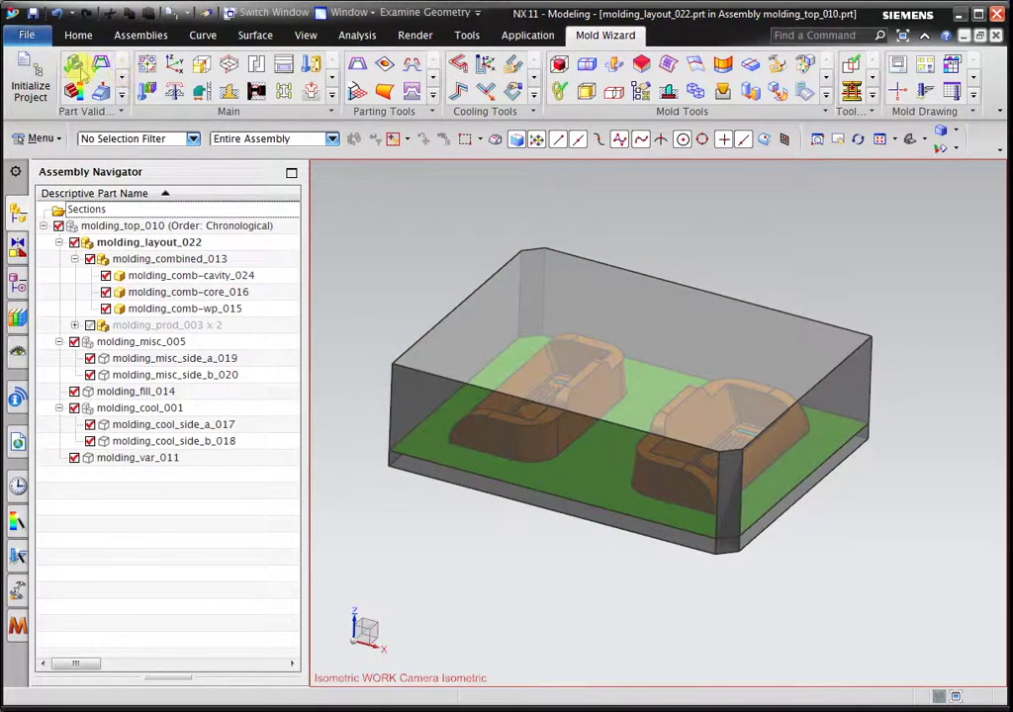
pyautogui.click(76, 70)
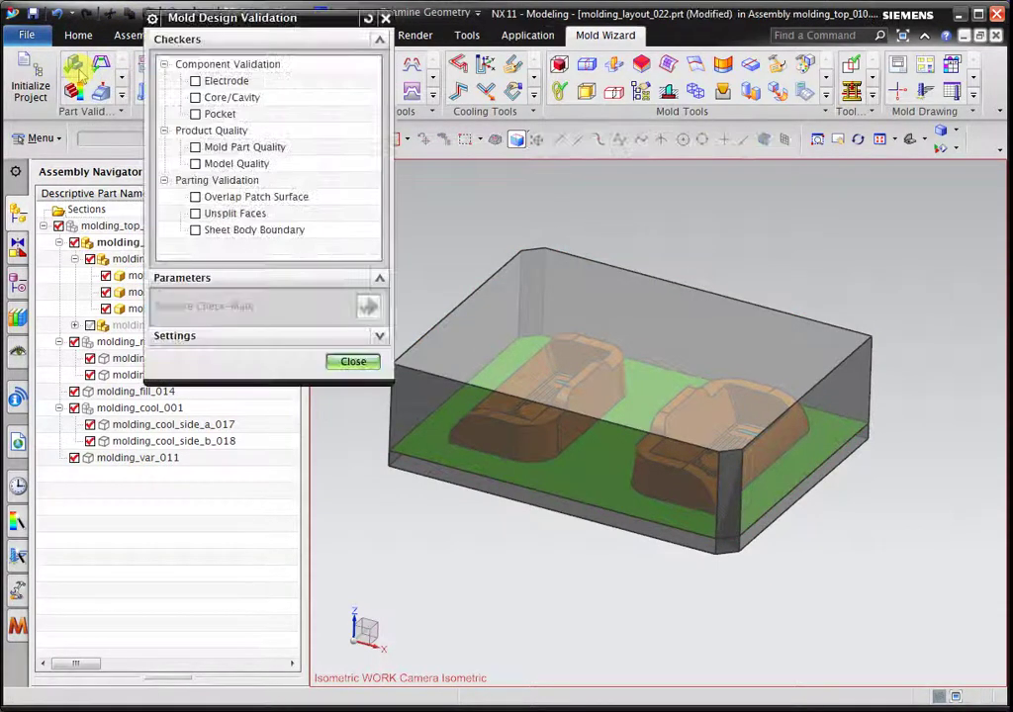
# - Enable the Mold Part Quality check (3.0° draft) on UM_CAVITY_BLOCK and UM_CORE_BLOCK
pyautogui.moveTo(255, 18); pyautogui.dragTo(231, 142)
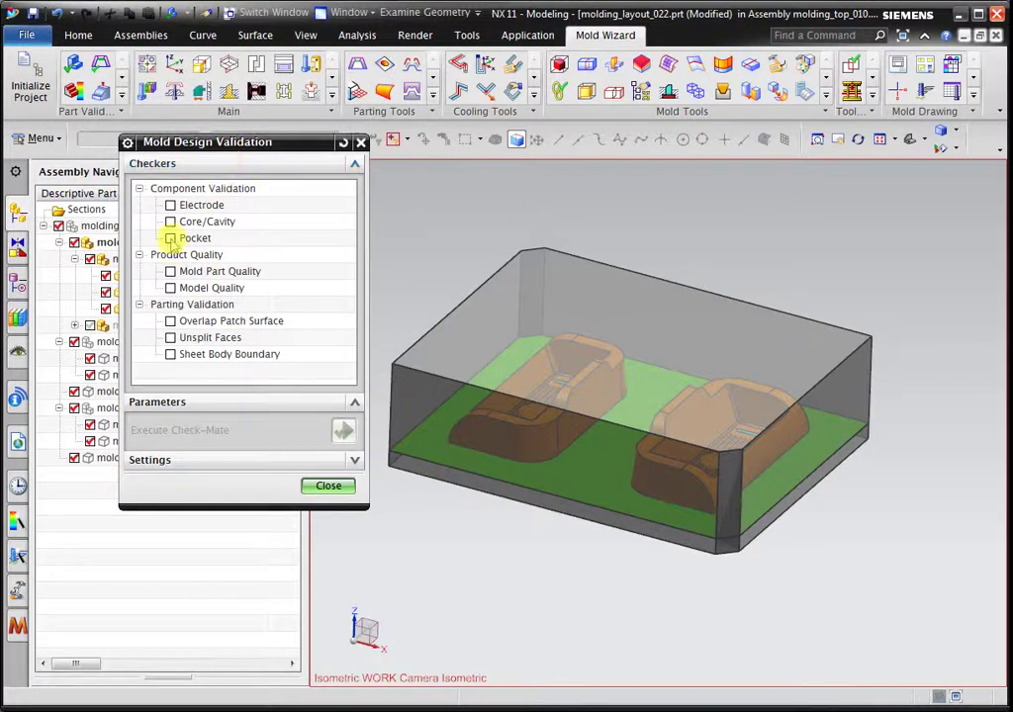
pyautogui.click(170, 271)
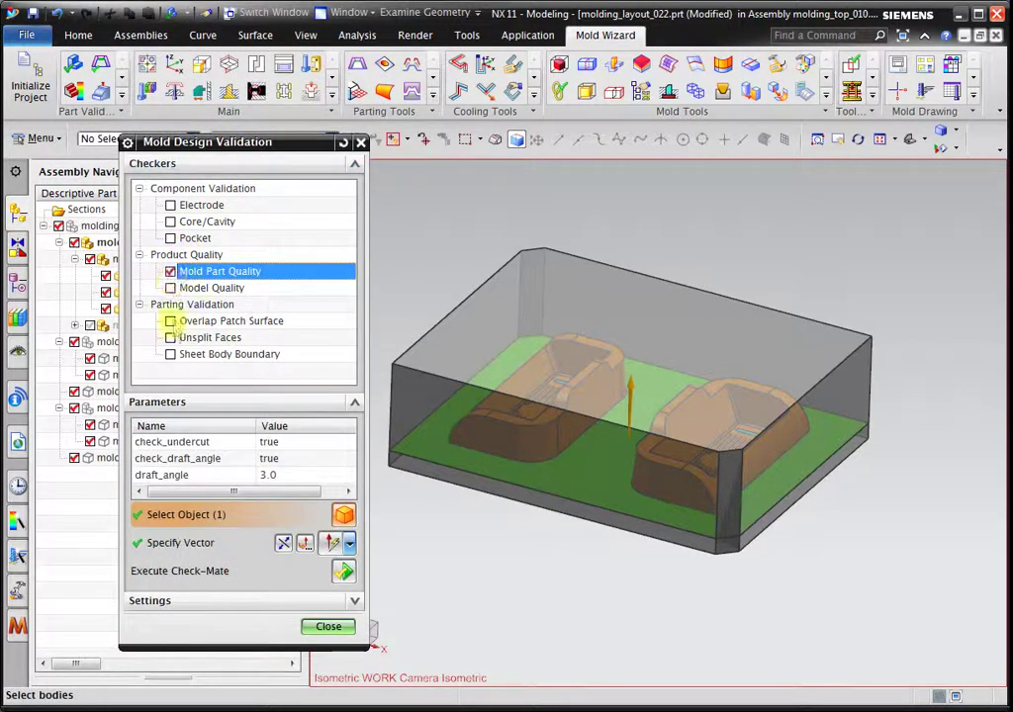
pyautogui.click(638, 284)
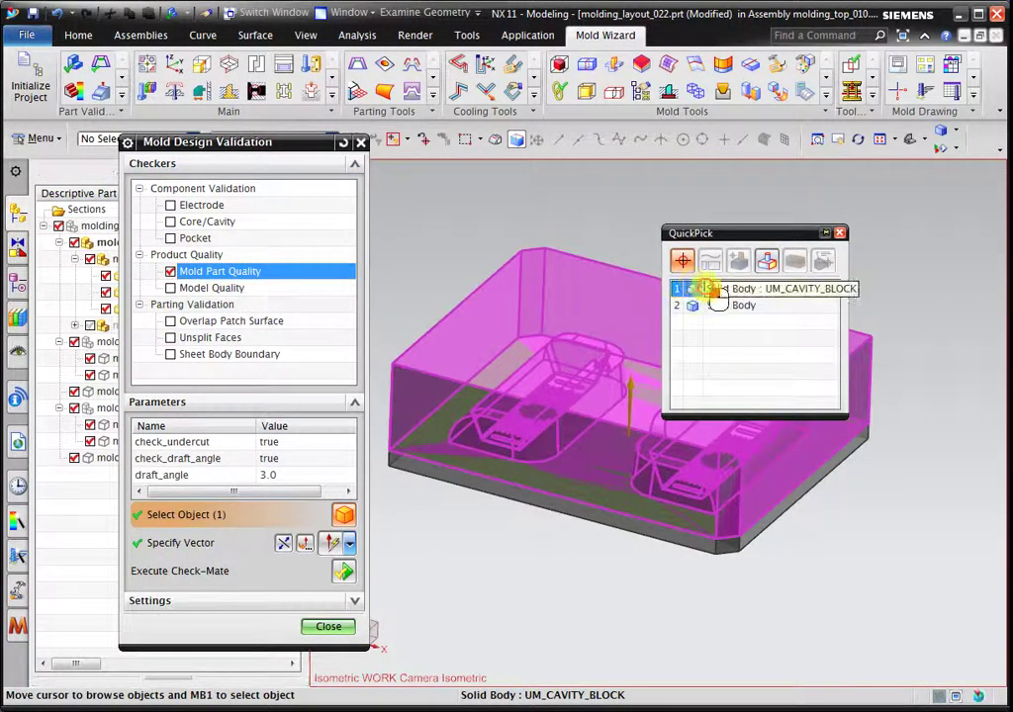
pyautogui.click(706, 290)
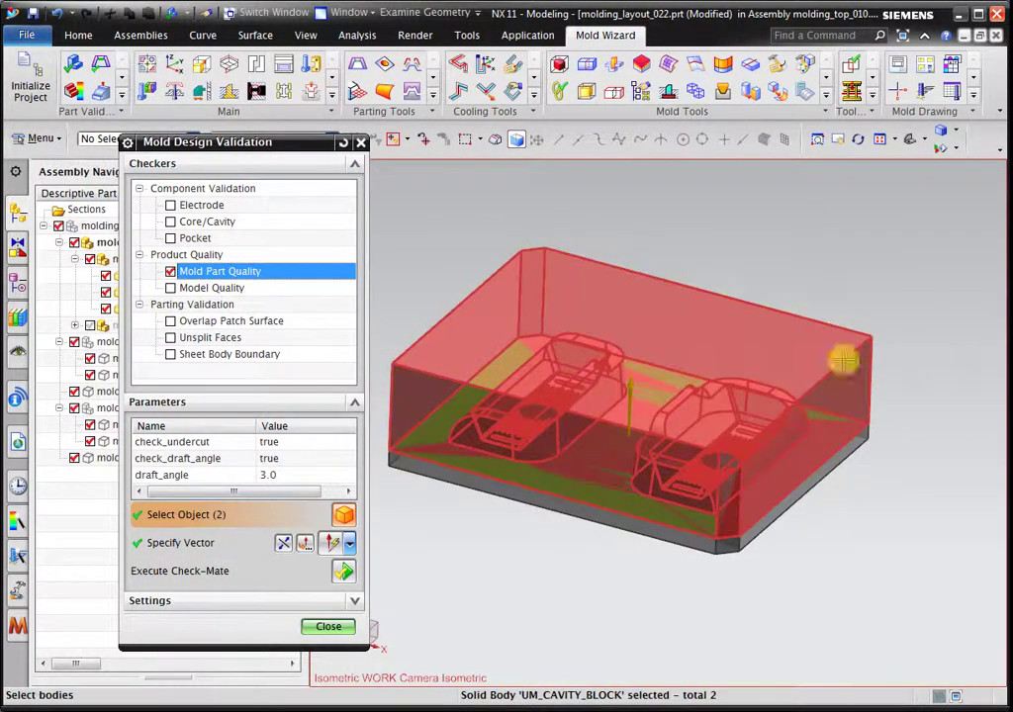
pyautogui.click(842, 460)
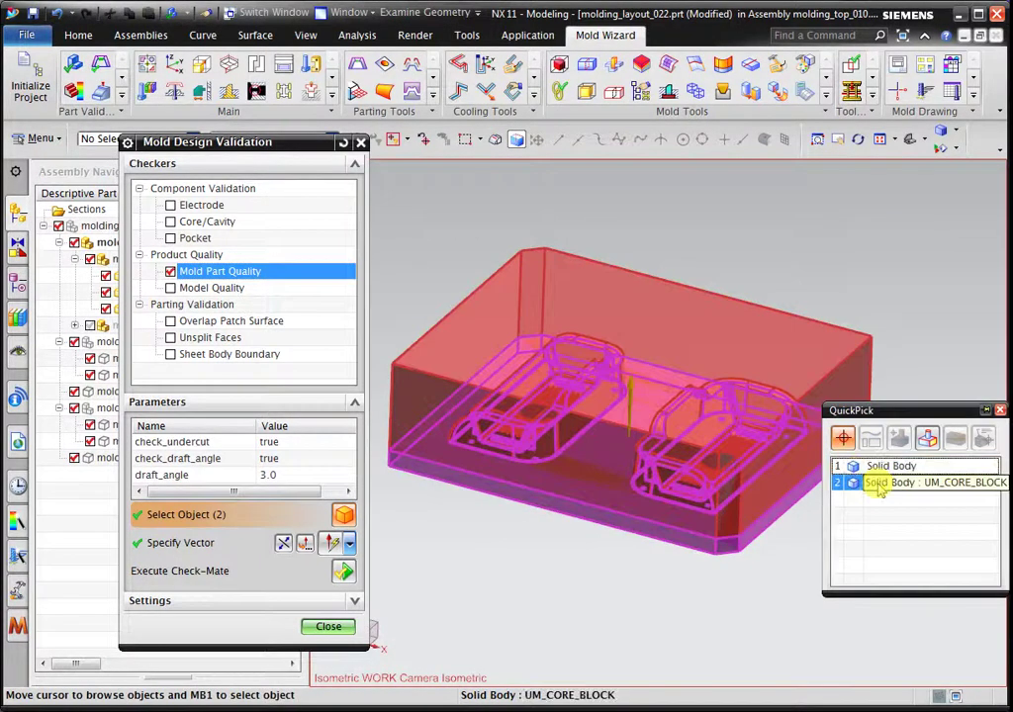
pyautogui.click(862, 480)
# - Add a Model Quality check on both blocks and execute Check-Mate
pyautogui.click(170, 288)
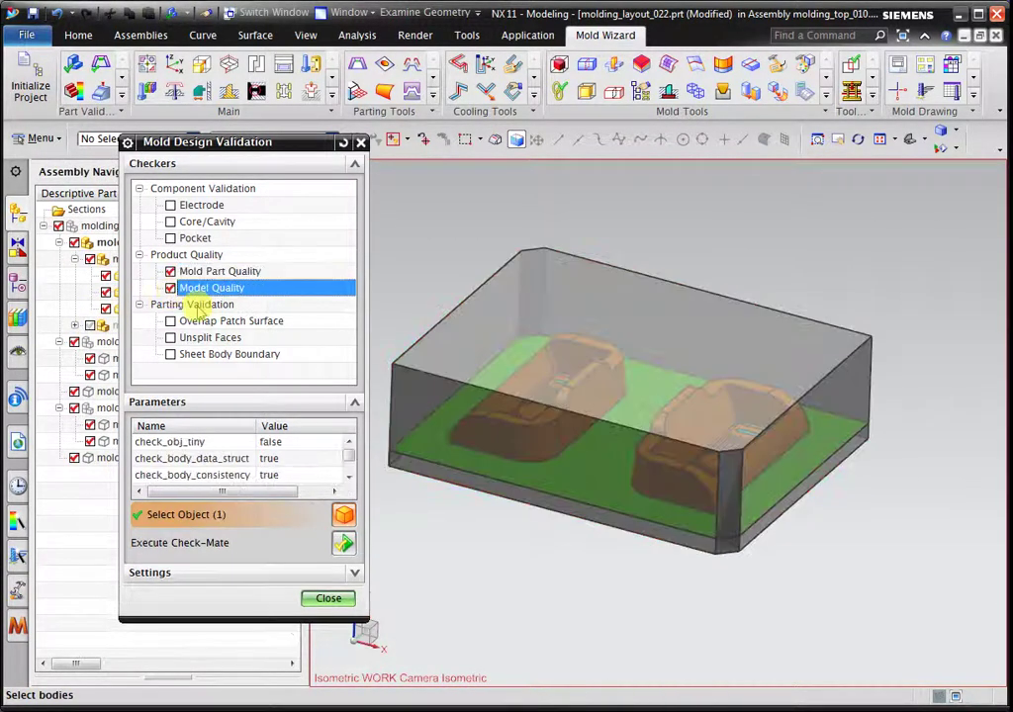
pyautogui.click(803, 330)
pyautogui.click(850, 348)
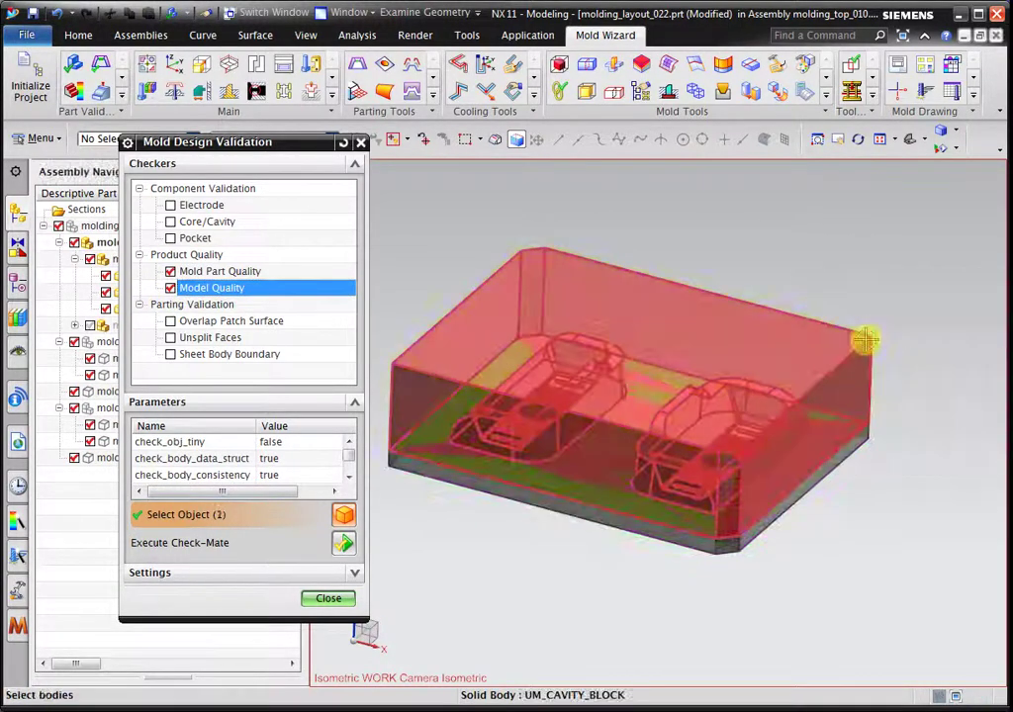
pyautogui.click(858, 447)
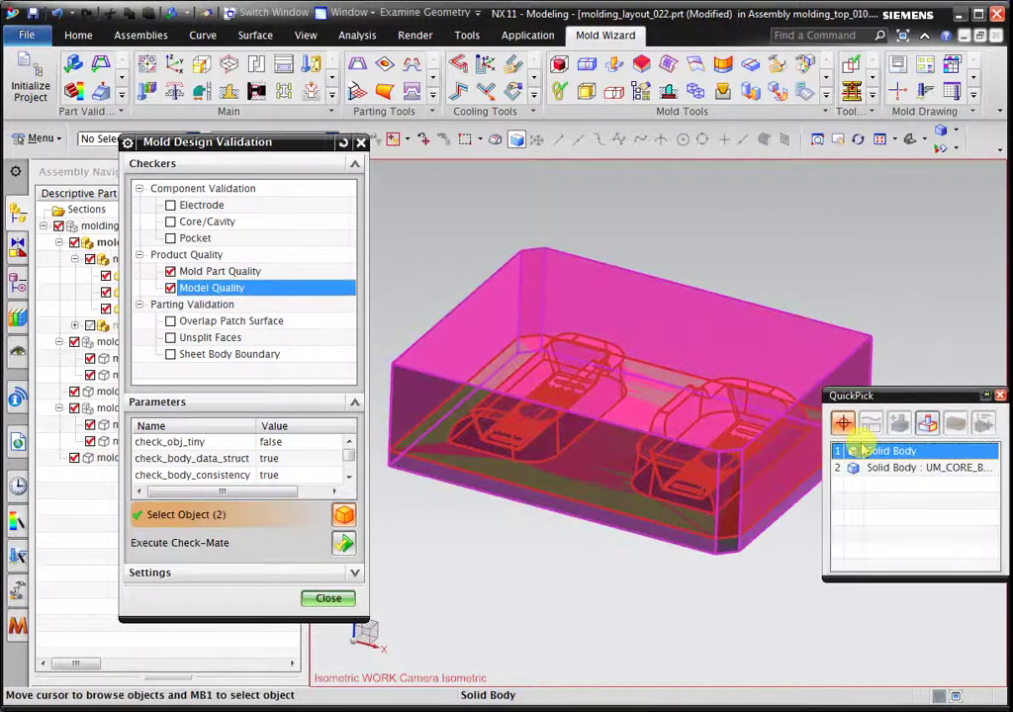
pyautogui.click(890, 468)
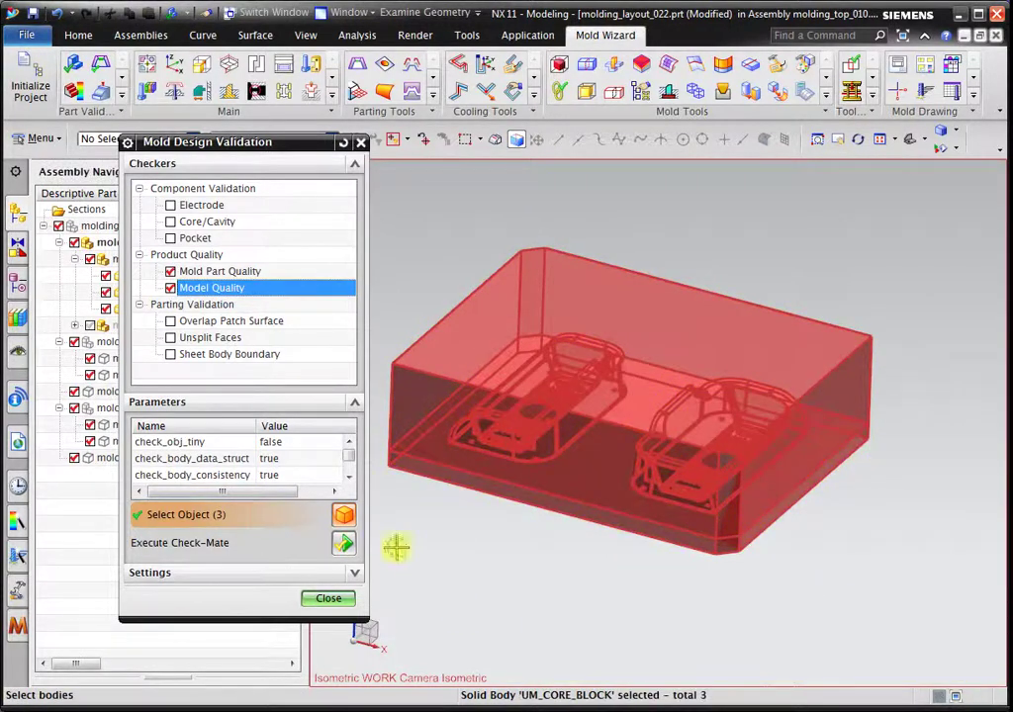
pyautogui.click(343, 545)
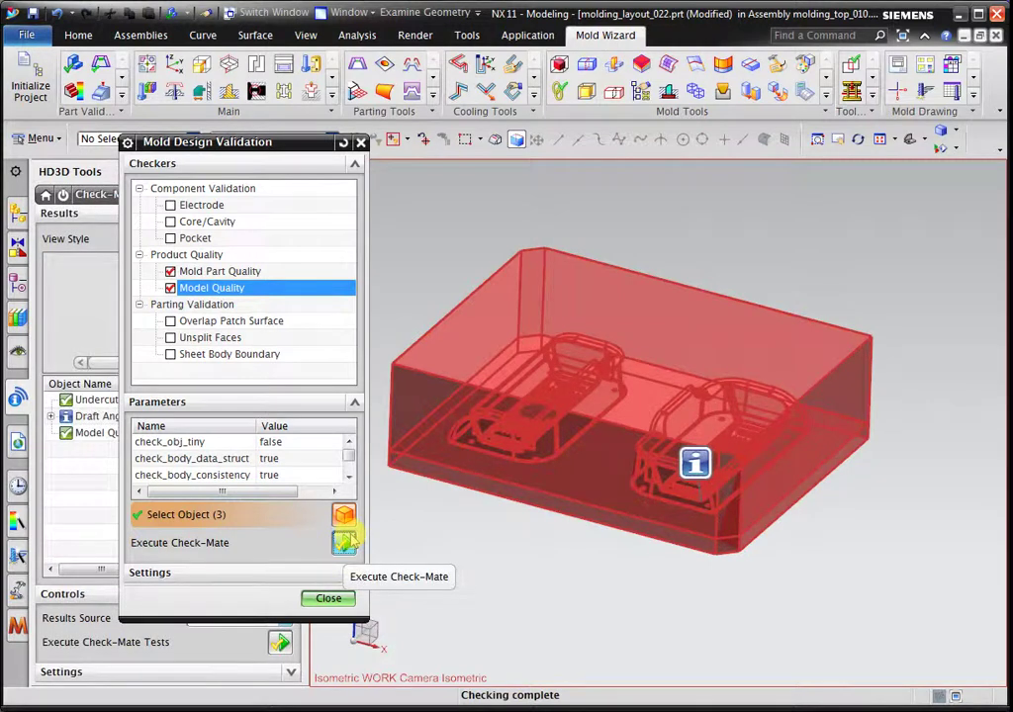
pyautogui.click(332, 598)
# - Expand Draft Angle results and inspect the 0~3°, =0 (84 faces) and -3~0° groups
pyautogui.click(52, 417)
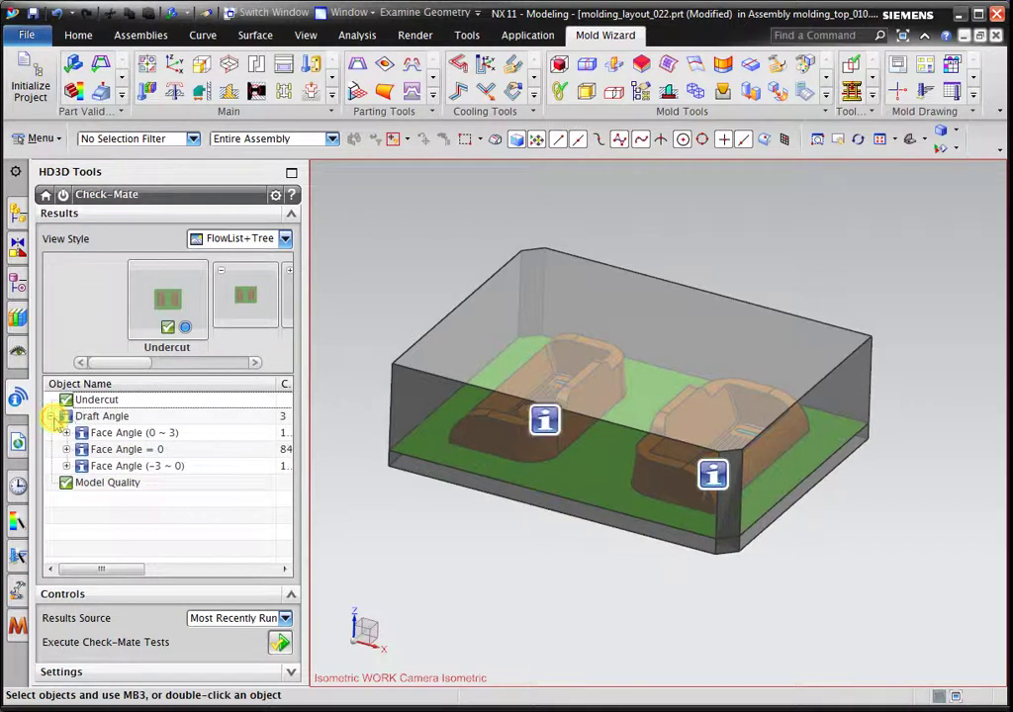
pyautogui.click(99, 449)
pyautogui.moveTo(554, 455)
pyautogui.mouseDown(button='middle')
pyautogui.moveTo(605, 491)
pyautogui.moveTo(631, 533)
pyautogui.mouseUp(button='middle')
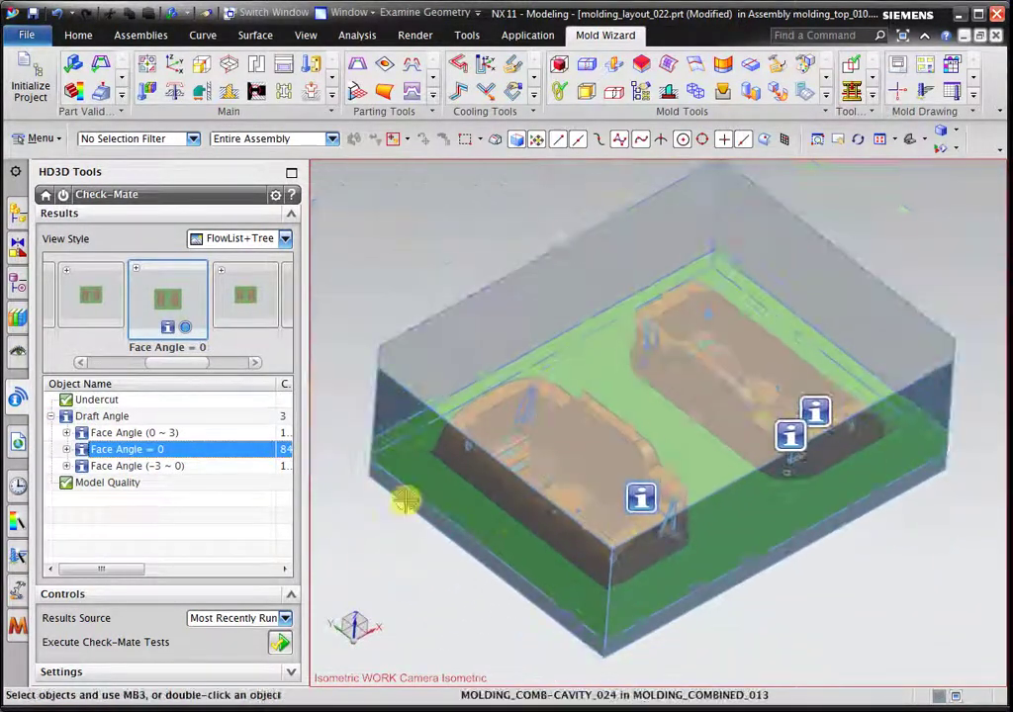
pyautogui.click(68, 449)
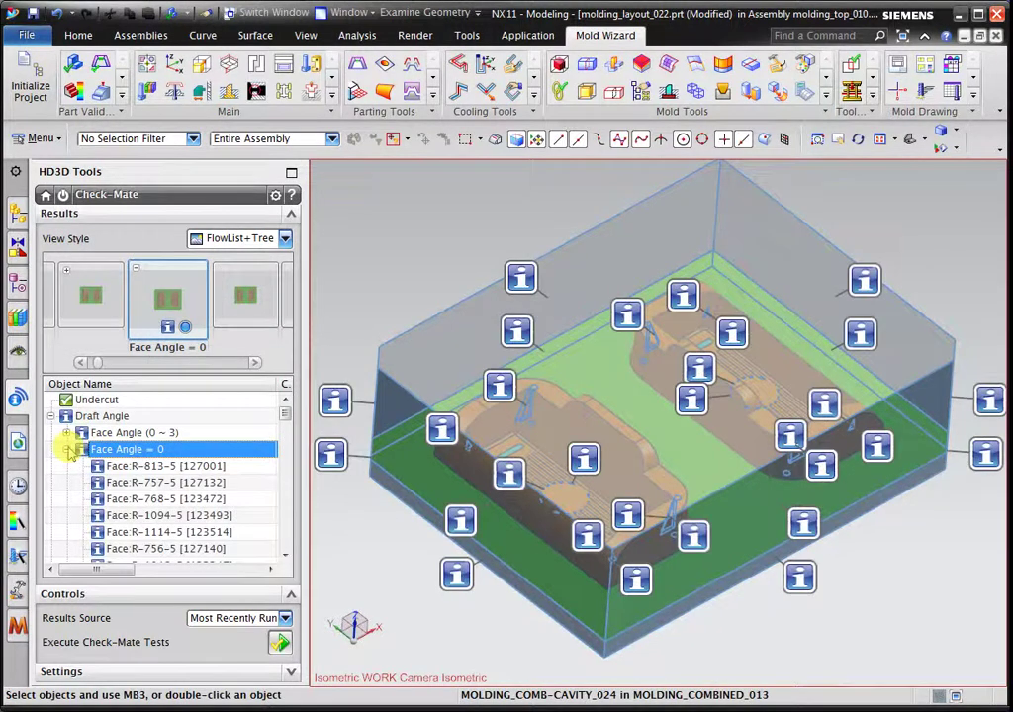
pyautogui.click(67, 449)
pyautogui.click(66, 433)
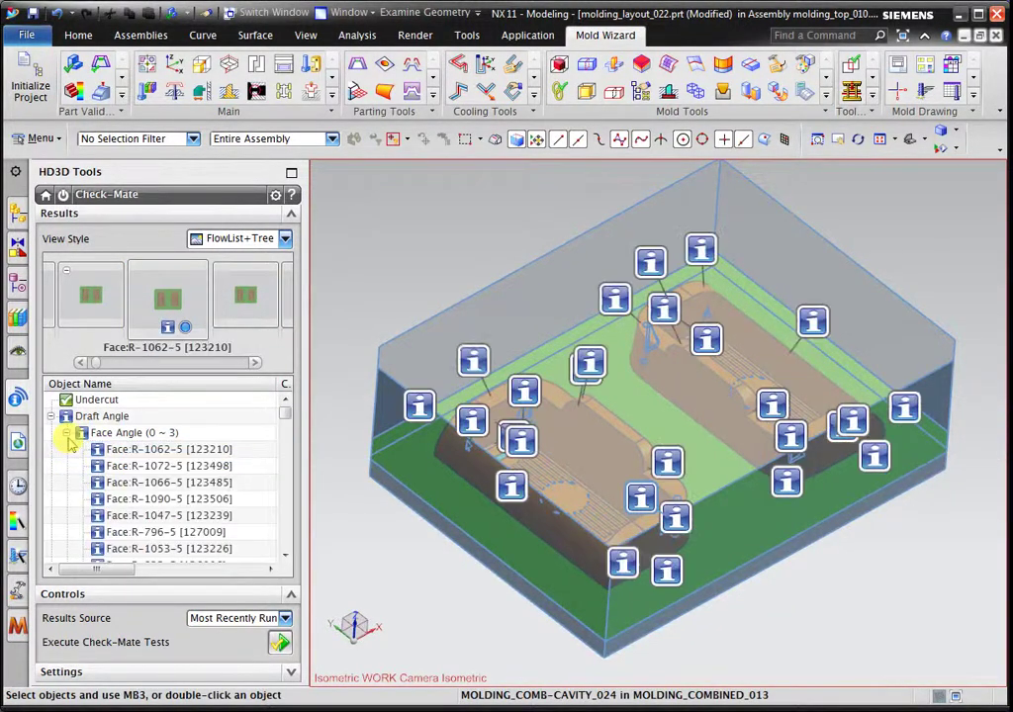
pyautogui.click(66, 434)
pyautogui.click(66, 466)
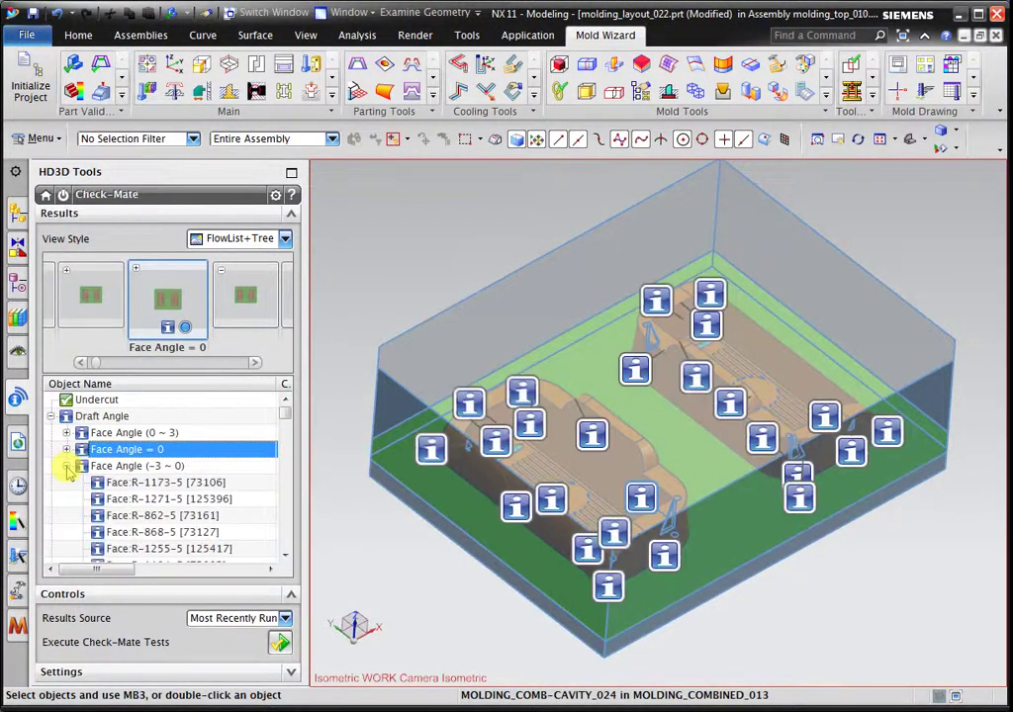
pyautogui.click(66, 466)
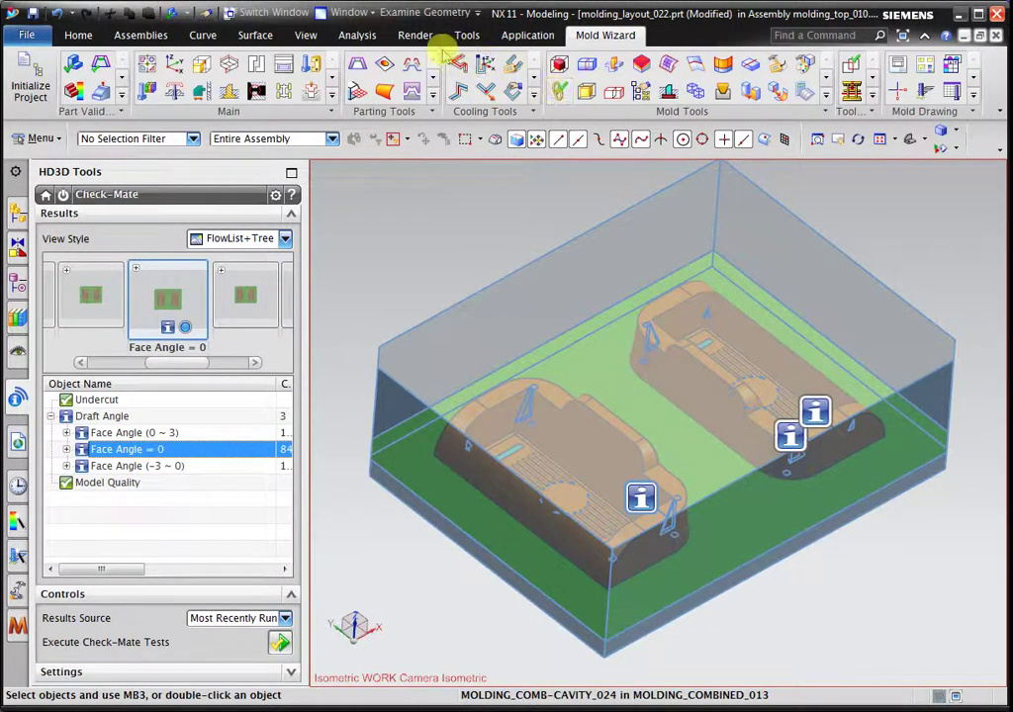
pyautogui.click(306, 35)
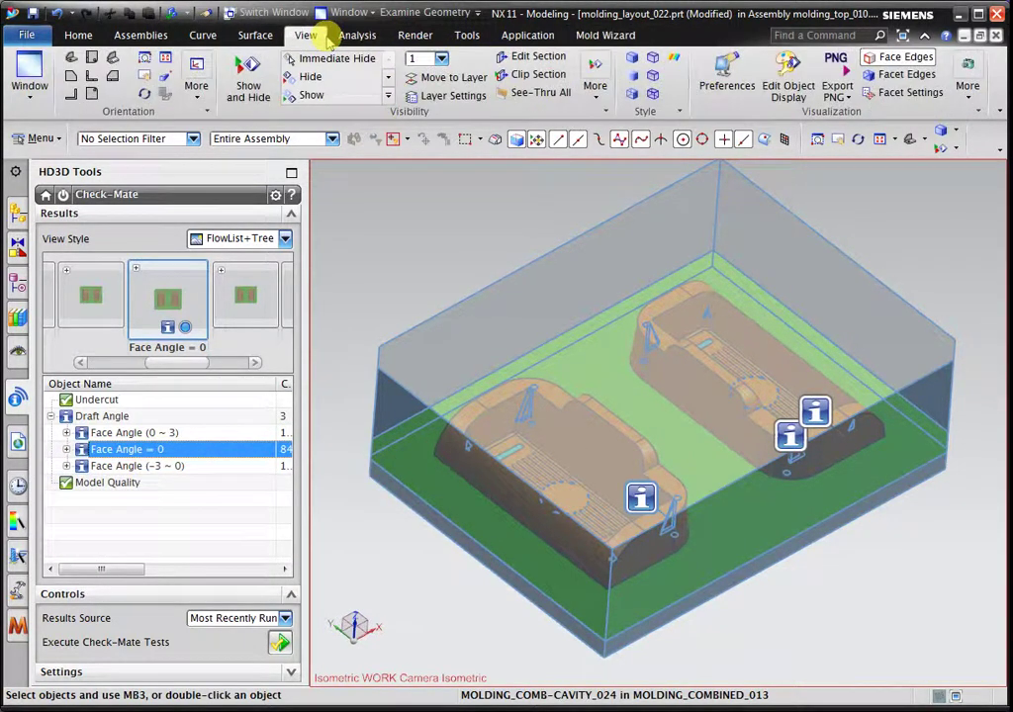
# - Make the whole assembly see-through and orbit to the flagged core pin faces
pyautogui.click(524, 96)
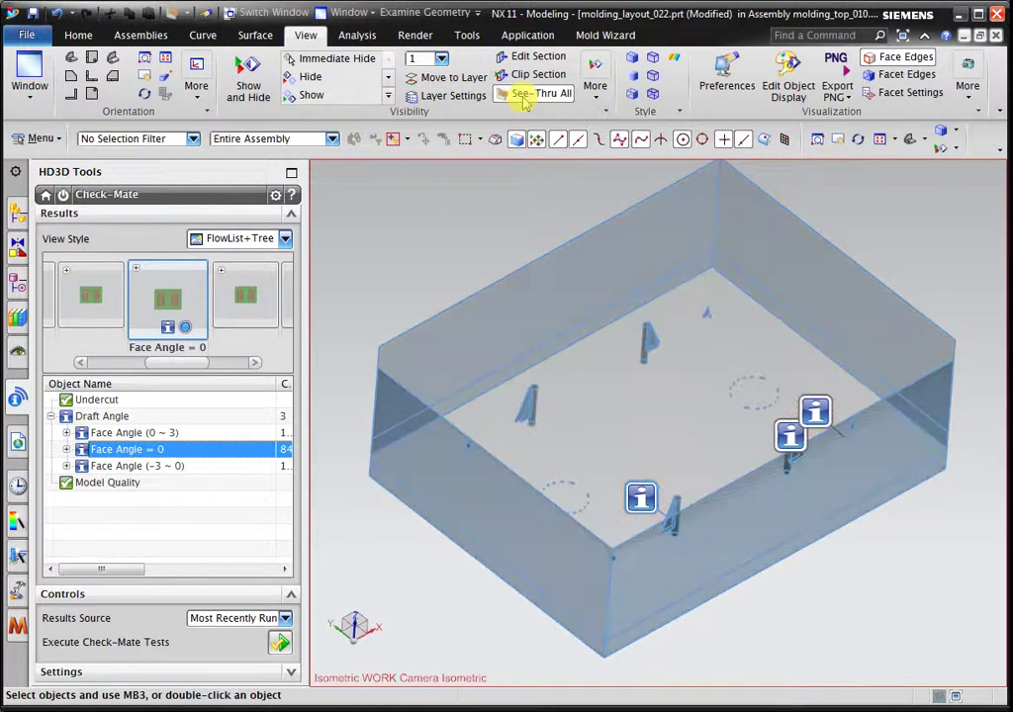
pyautogui.moveTo(718, 276)
pyautogui.mouseDown(button='middle')
pyautogui.moveTo(751, 288)
pyautogui.moveTo(587, 346)
pyautogui.mouseUp(button='middle')
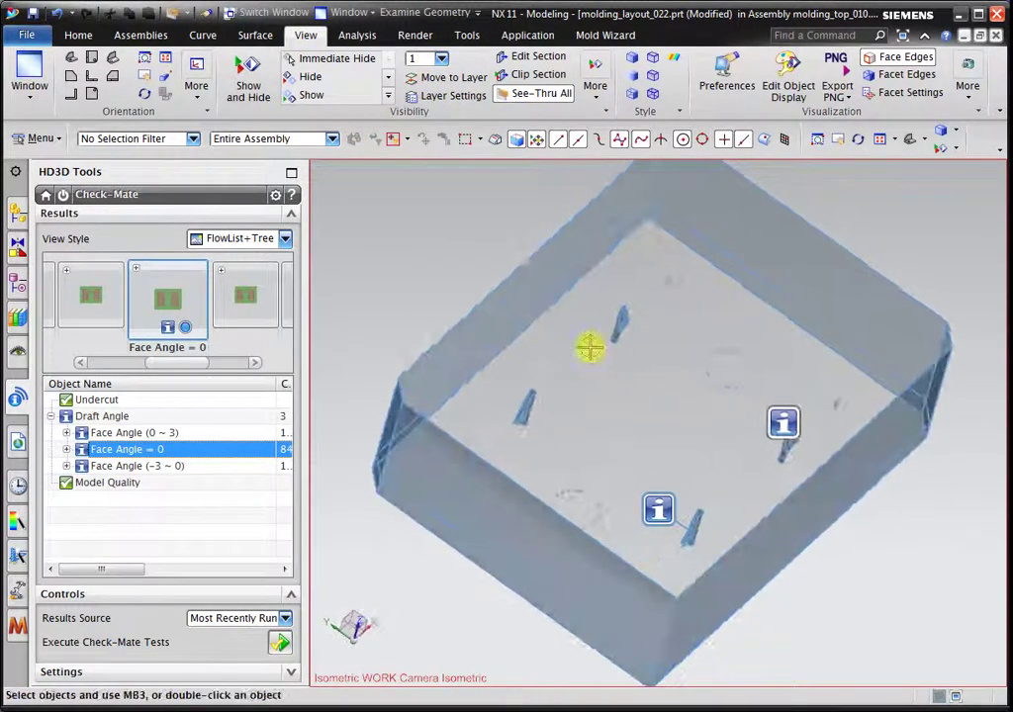
pyautogui.scroll(5, 729, 290)
pyautogui.scroll(-5, 722, 254)
pyautogui.scroll(3, 809, 442)
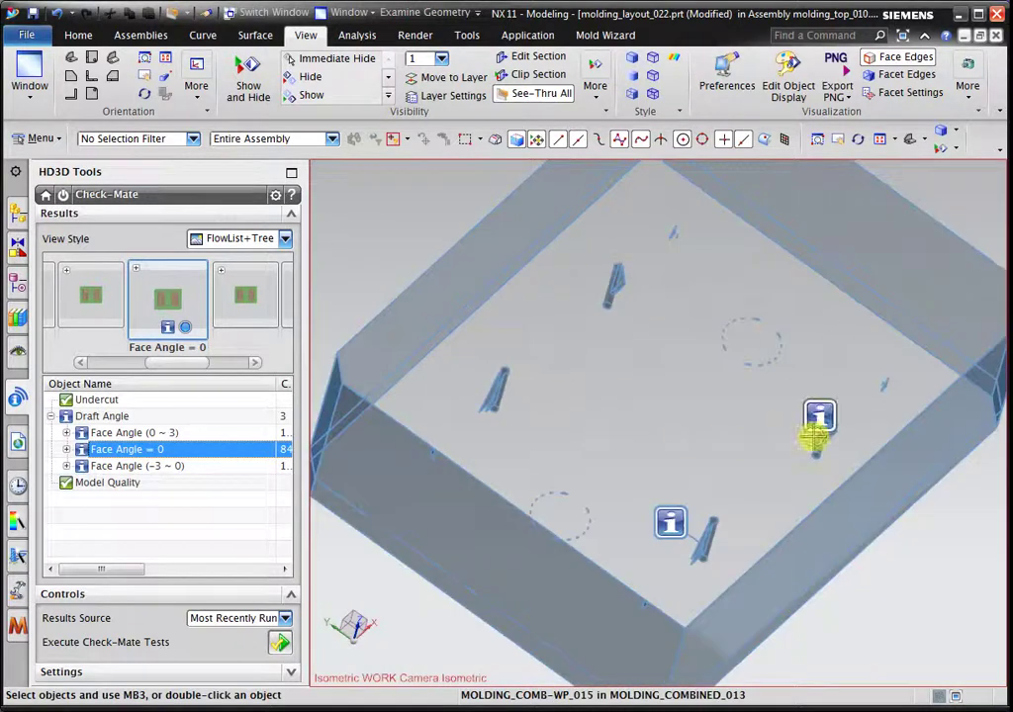
pyautogui.moveTo(809, 441)
pyautogui.mouseDown(button='middle')
pyautogui.moveTo(886, 468)
pyautogui.moveTo(896, 500)
pyautogui.moveTo(875, 511)
pyautogui.mouseUp(button='middle')
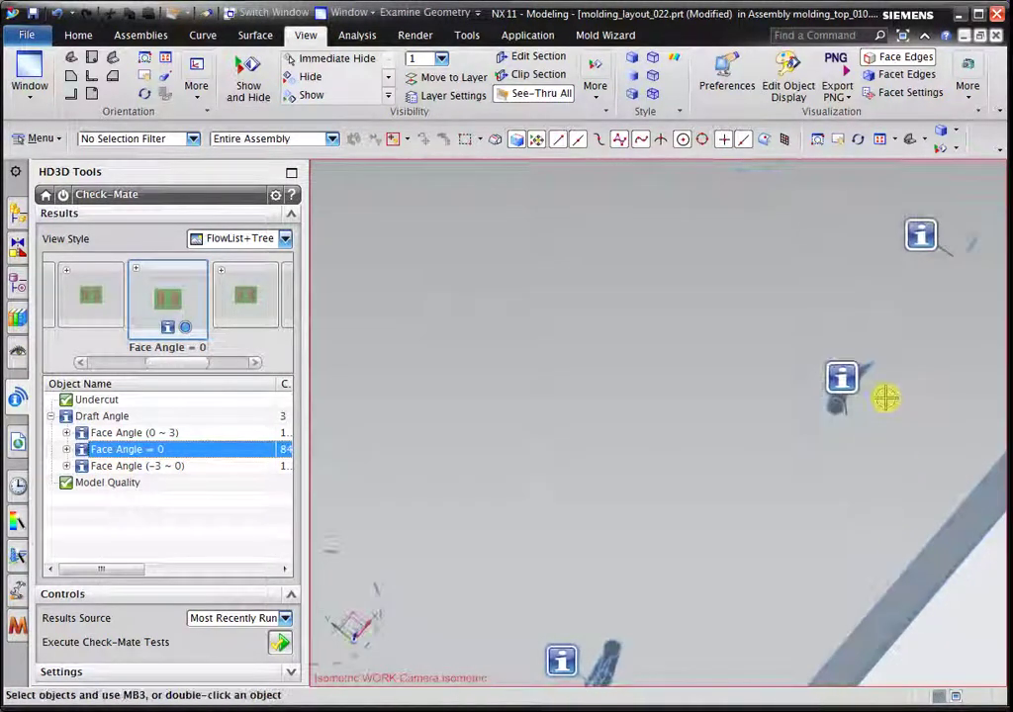
pyautogui.moveTo(836, 365); pyautogui.dragTo(918, 331, button='middle')
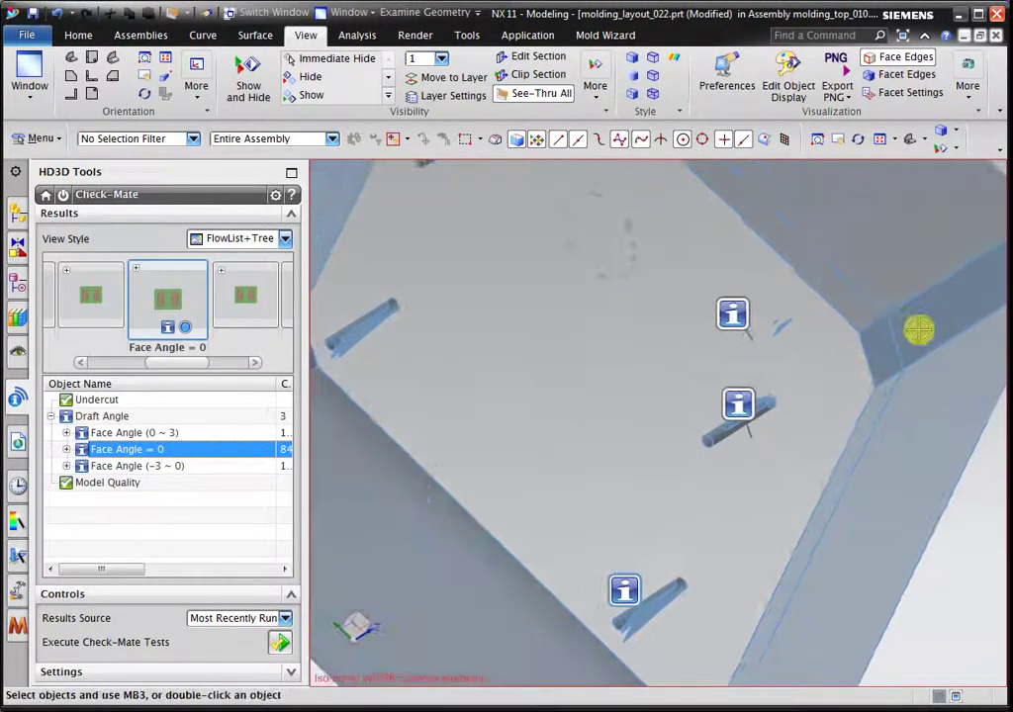
pyautogui.moveTo(803, 403)
pyautogui.mouseDown(button='middle')
pyautogui.moveTo(751, 415)
pyautogui.moveTo(715, 479)
pyautogui.mouseUp(button='middle')
pyautogui.moveTo(683, 518); pyautogui.dragTo(710, 480, button='middle')
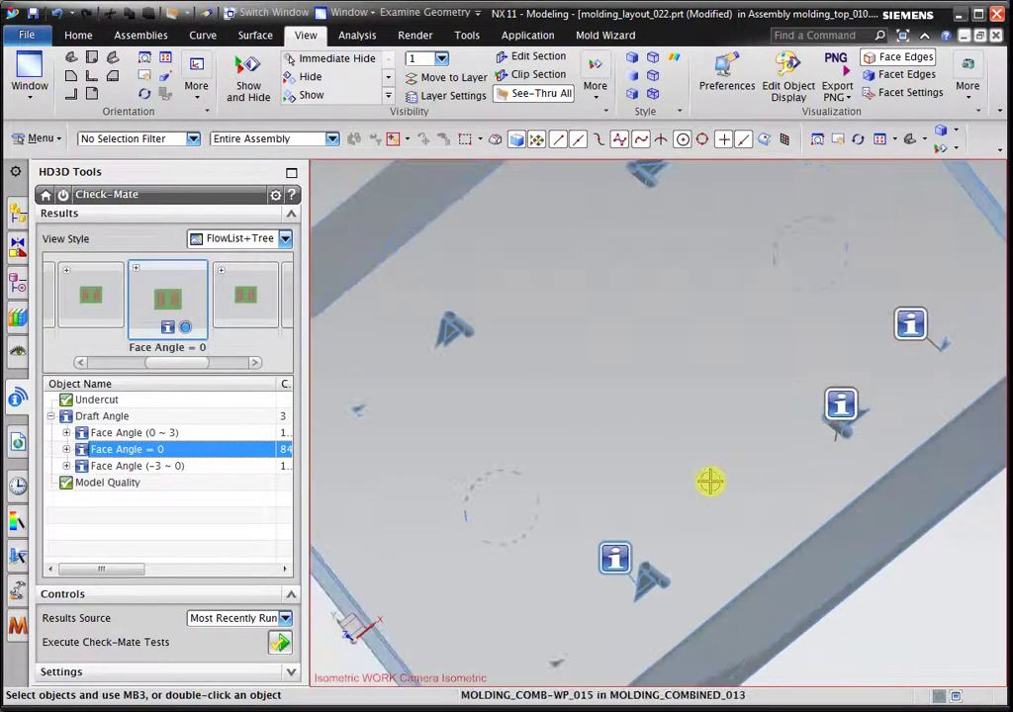
# - Display the 0~3°, -3~0° and zero-draft face groups on the model
pyautogui.click(189, 432)
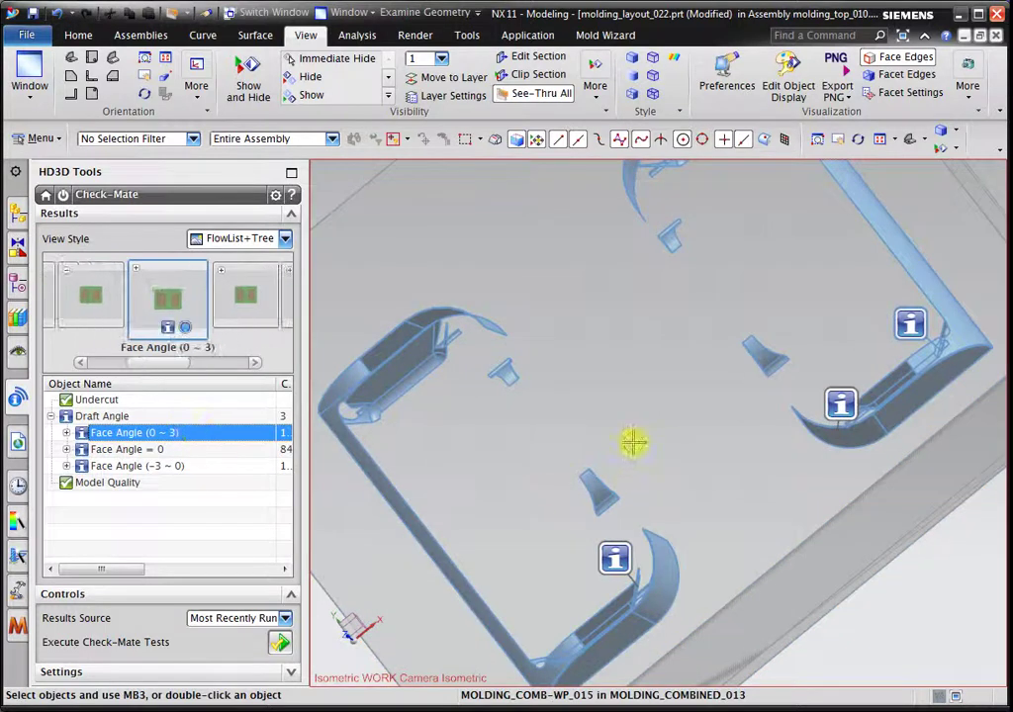
pyautogui.moveTo(633, 443)
pyautogui.mouseDown(button='middle')
pyautogui.moveTo(681, 403)
pyautogui.moveTo(656, 395)
pyautogui.mouseUp(button='middle')
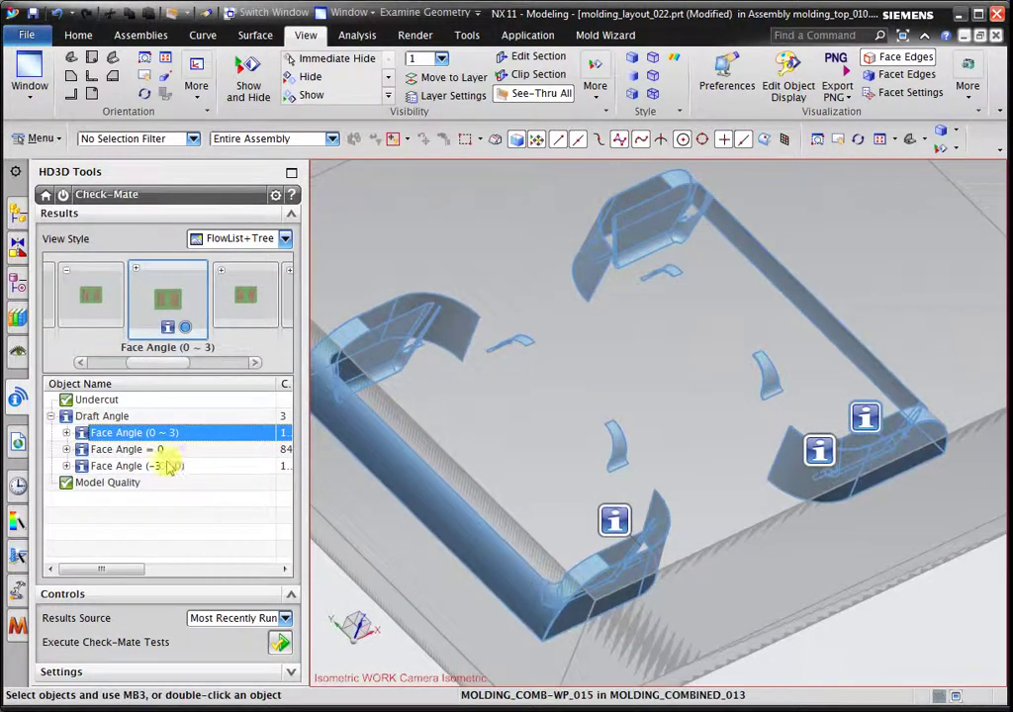
pyautogui.click(168, 467)
pyautogui.click(169, 450)
pyautogui.moveTo(593, 475); pyautogui.dragTo(543, 464, button='middle')
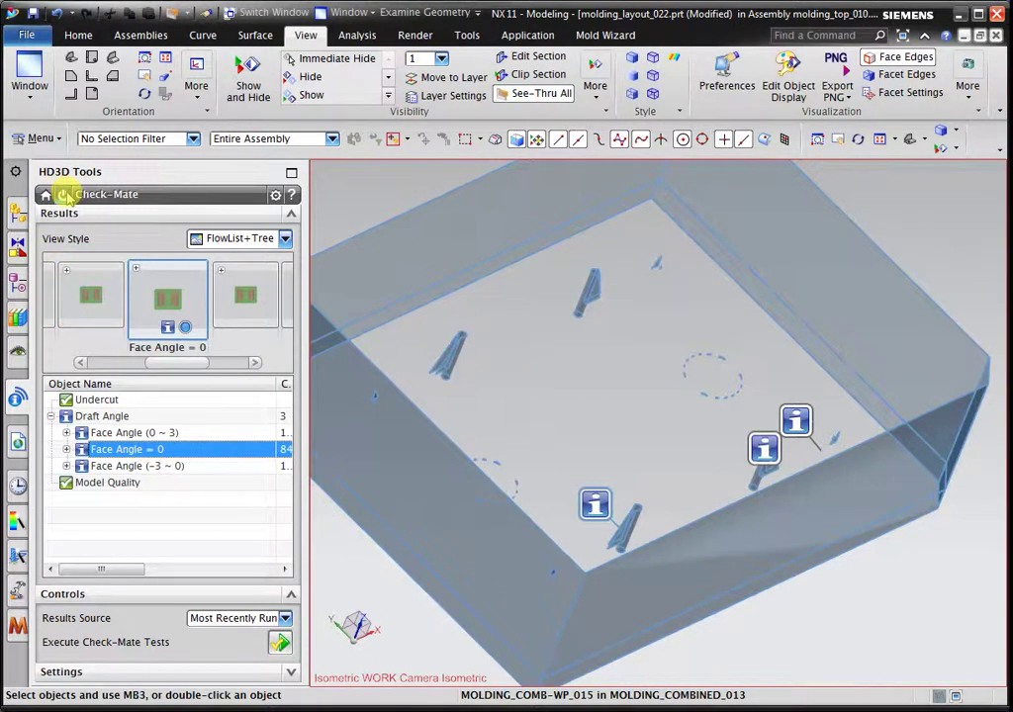
# - Turn off Check-Mate results, show the Assembly Navigator, and restore shaded display
pyautogui.click(66, 196)
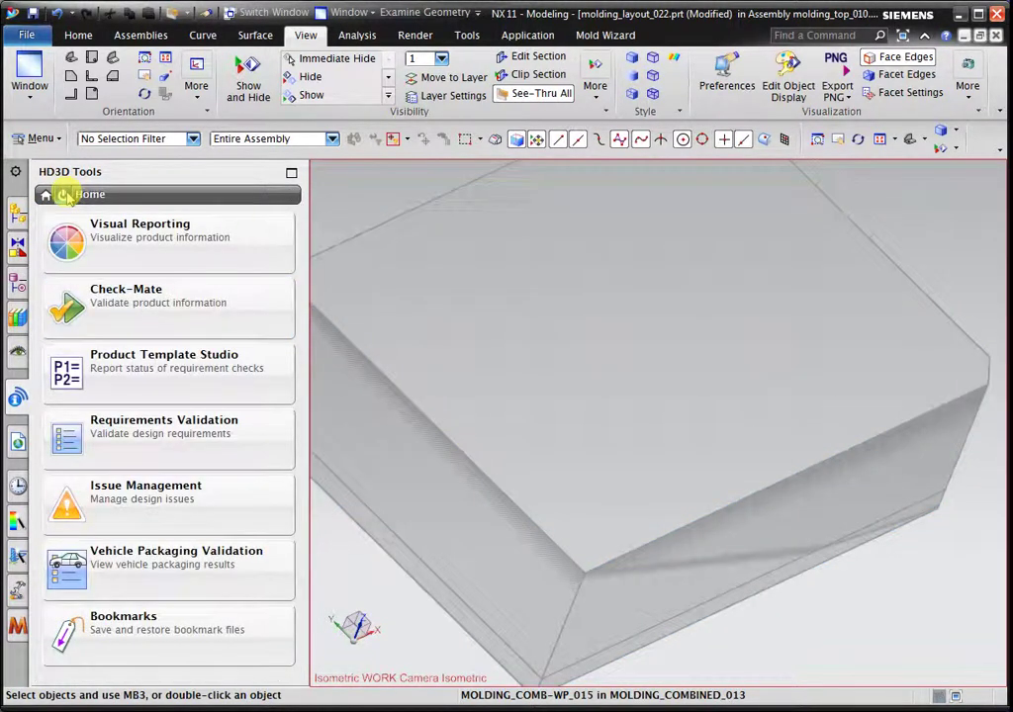
pyautogui.click(17, 213)
pyautogui.scroll(-3, 445, 366)
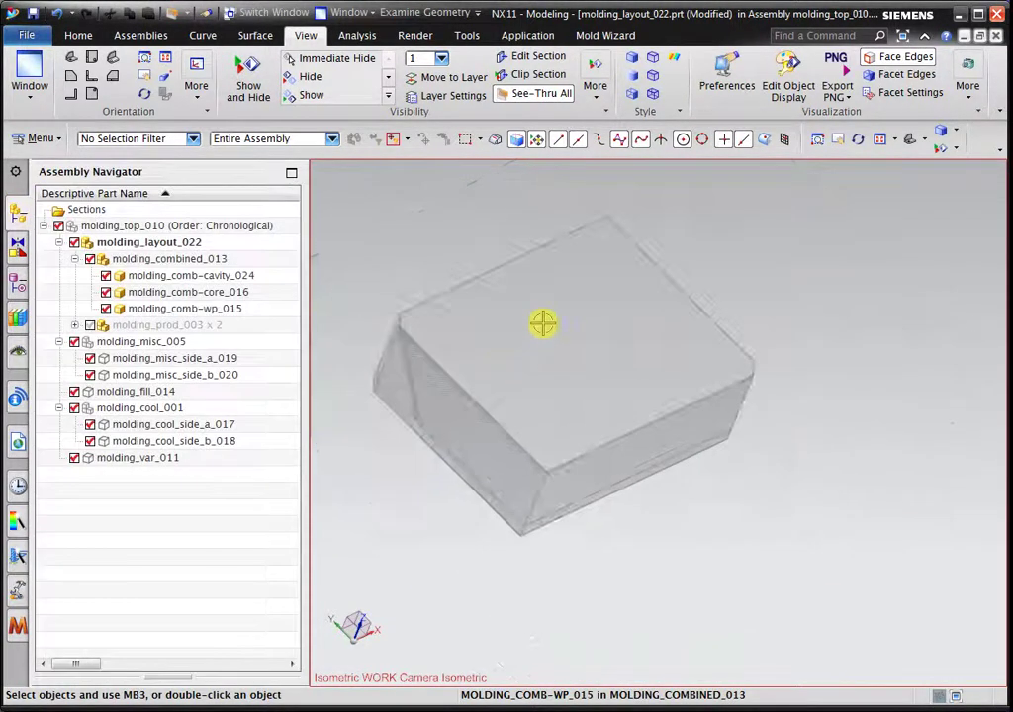
pyautogui.click(534, 94)
pyautogui.moveTo(515, 246); pyautogui.dragTo(501, 240, button='middle')
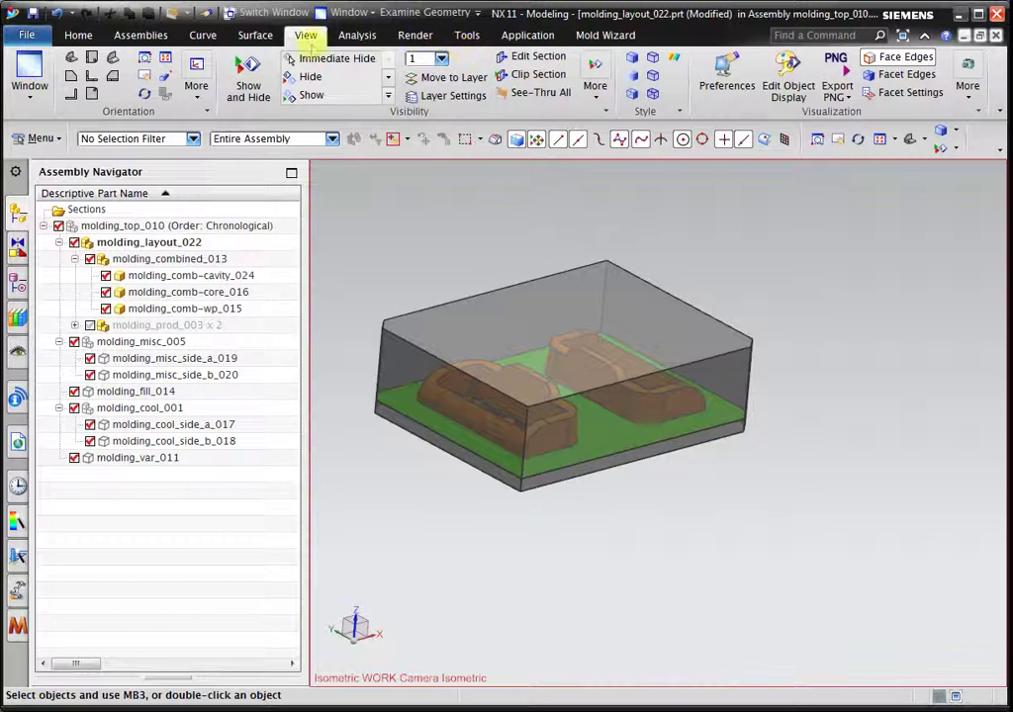
# - Use Window > Change Displayed Part to pick molding_molding_025.prt
pyautogui.click(27, 99)
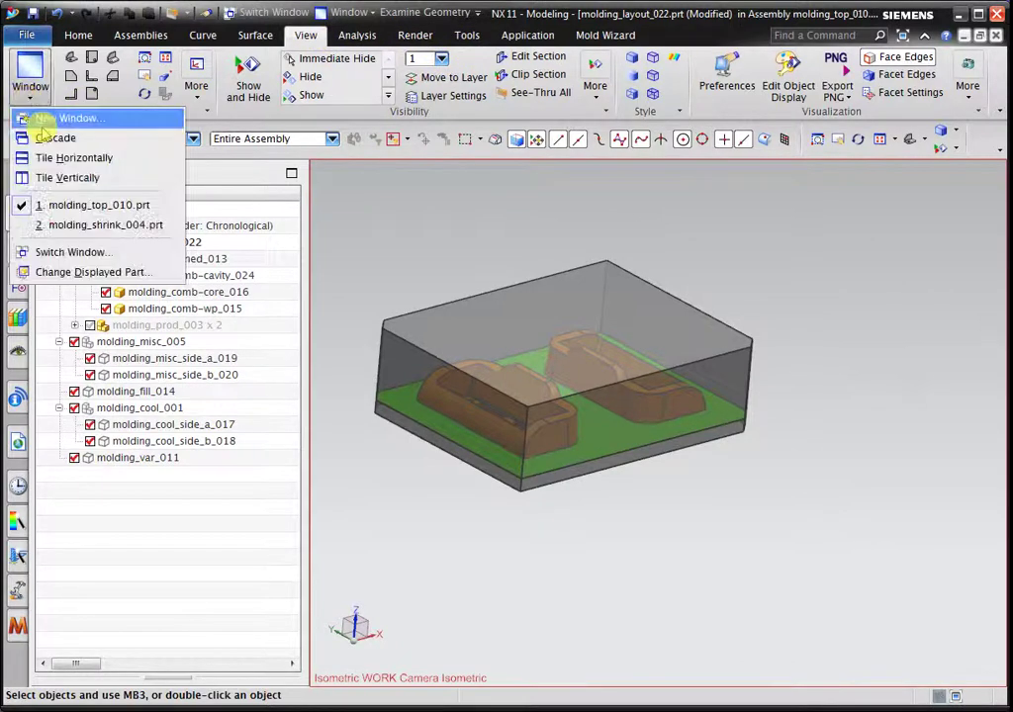
pyautogui.click(94, 271)
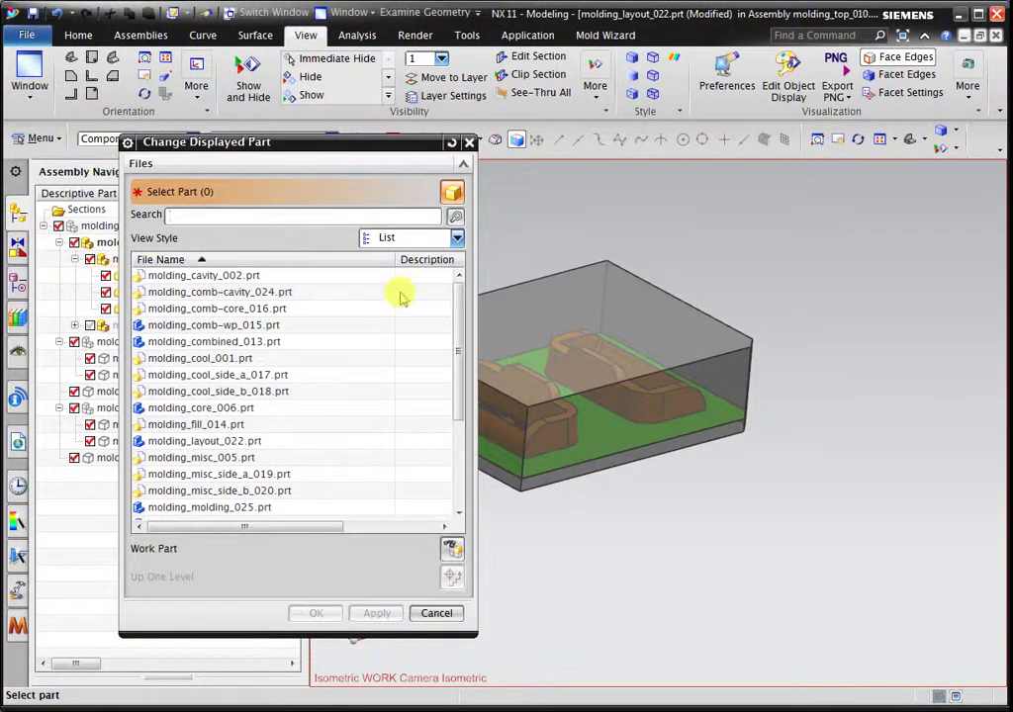
pyautogui.moveTo(459, 300); pyautogui.dragTo(444, 363)
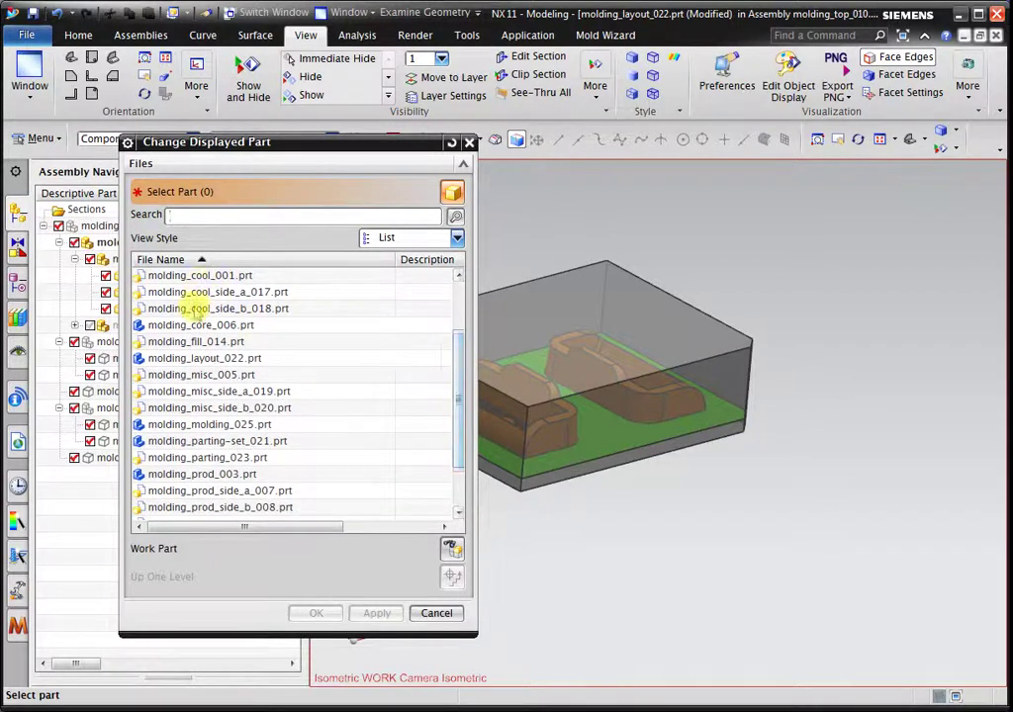
pyautogui.click(203, 426)
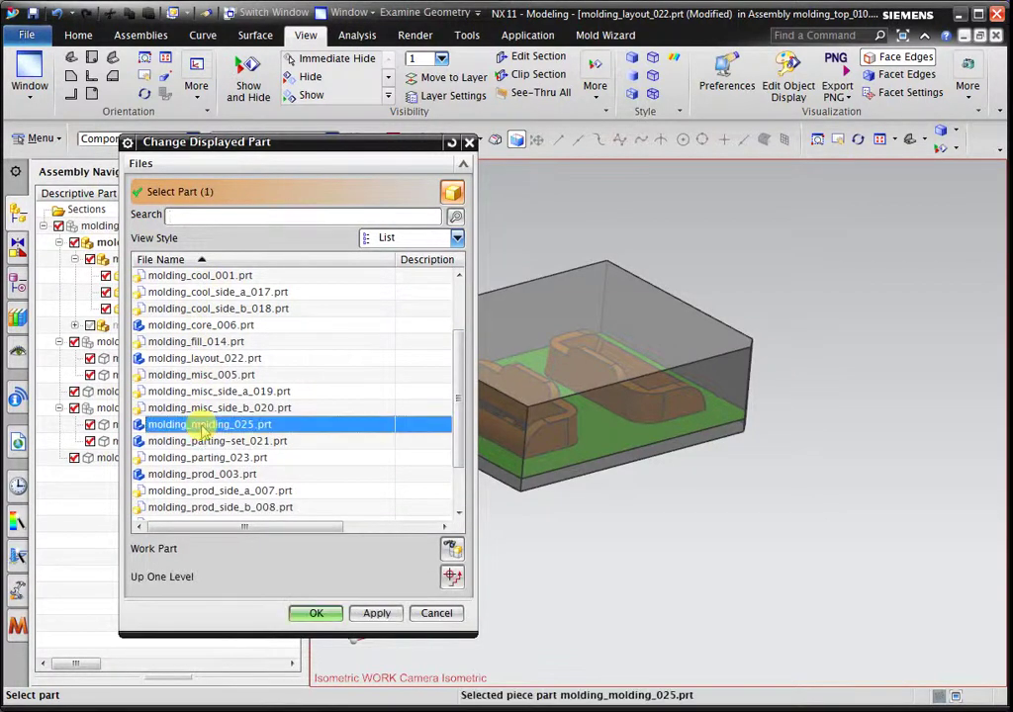
# - Expand molding_prod_003 and molding_parting-set_021, then display molding_molding_025
pyautogui.moveTo(273, 143); pyautogui.dragTo(463, 127)
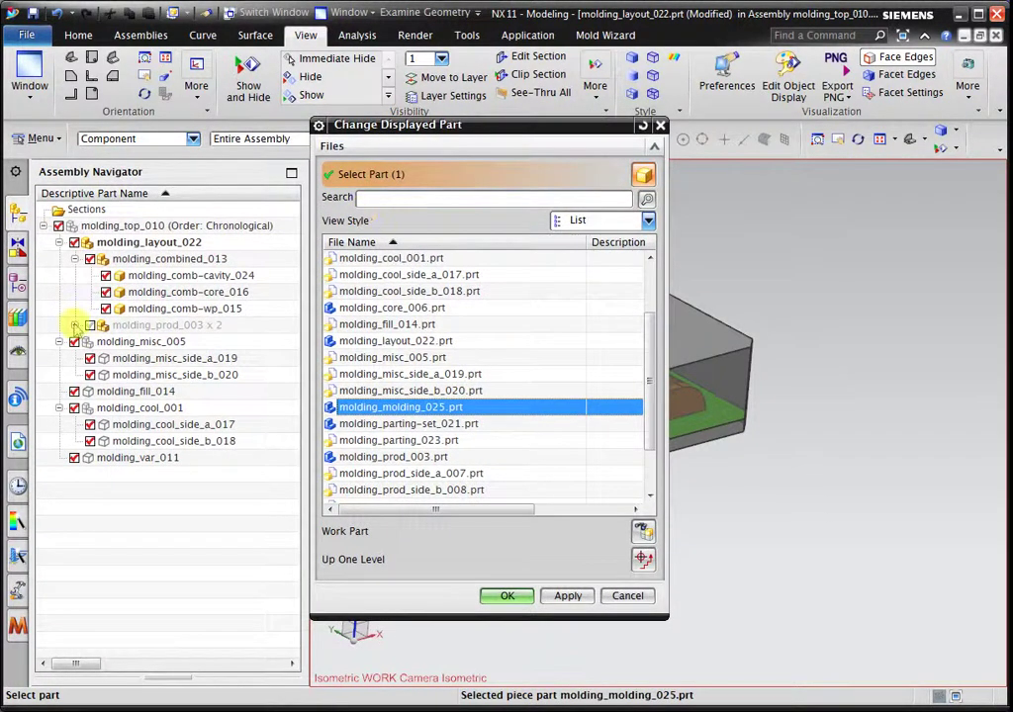
pyautogui.click(75, 325)
pyautogui.click(394, 388)
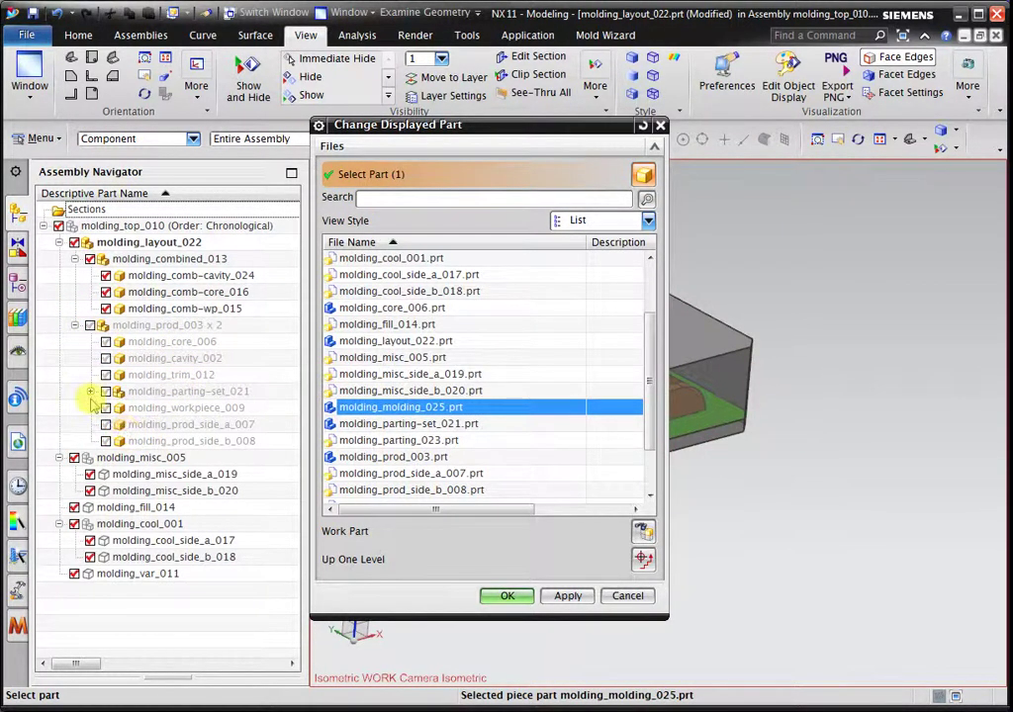
pyautogui.click(89, 391)
pyautogui.click(387, 388)
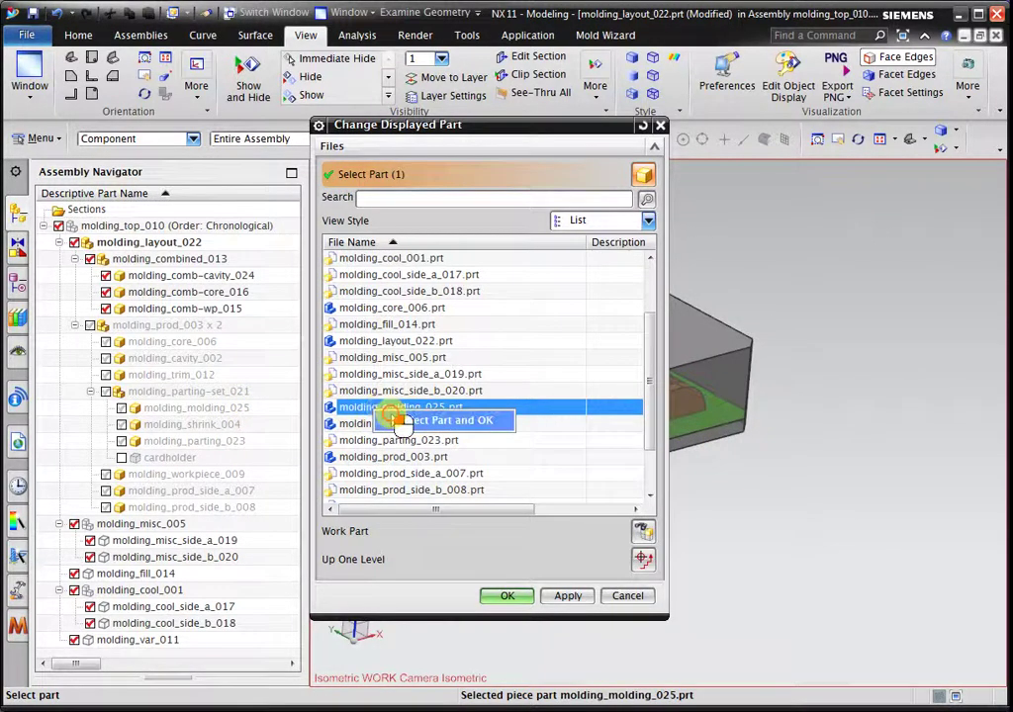
pyautogui.doubleClick(383, 409)
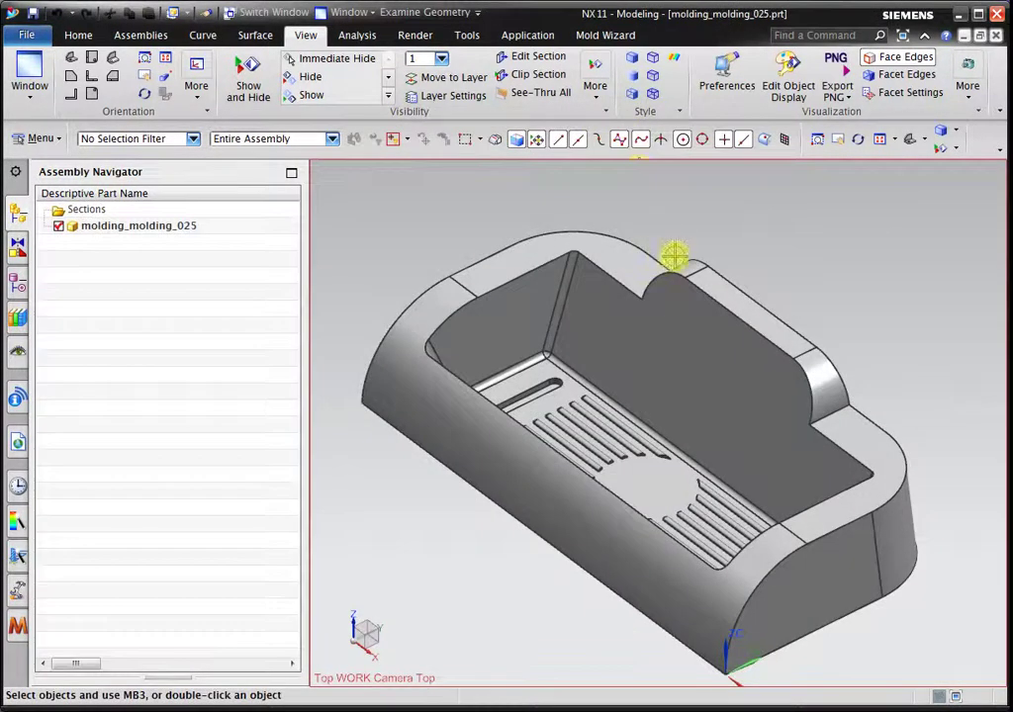
# - Orbit molding_molding_025 to isometric and show its Part Navigator history with Linked Body (0)
pyautogui.scroll(4, 692, 259)
pyautogui.moveTo(696, 262); pyautogui.dragTo(681, 216, button='middle')
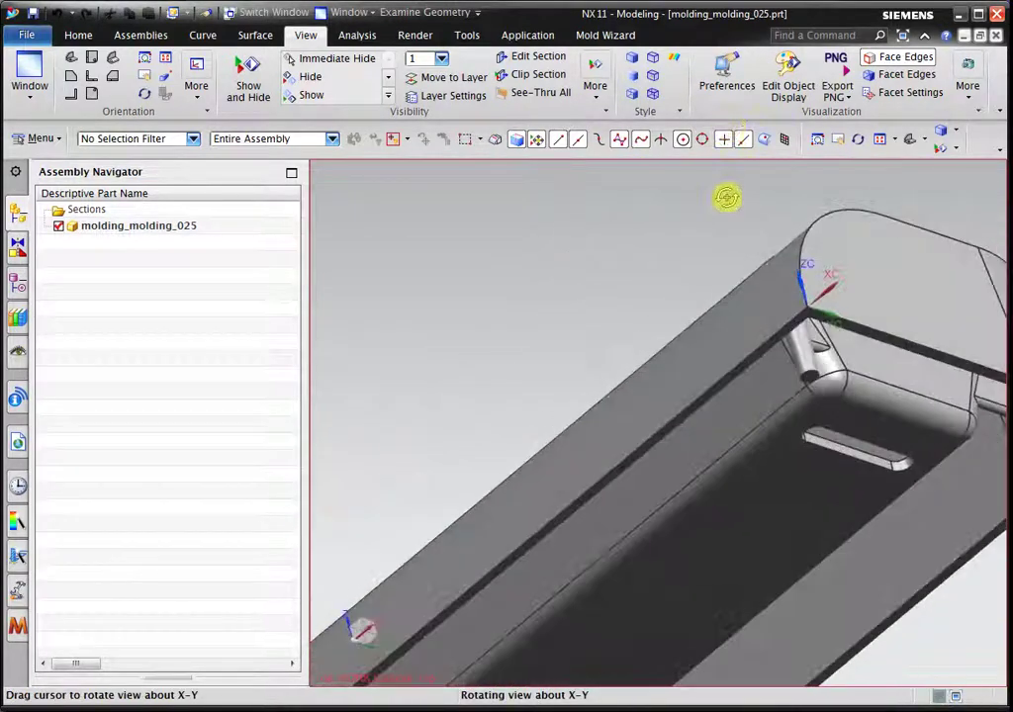
pyautogui.scroll(-3, 663, 237)
pyautogui.moveTo(638, 264); pyautogui.dragTo(683, 361, button='middle')
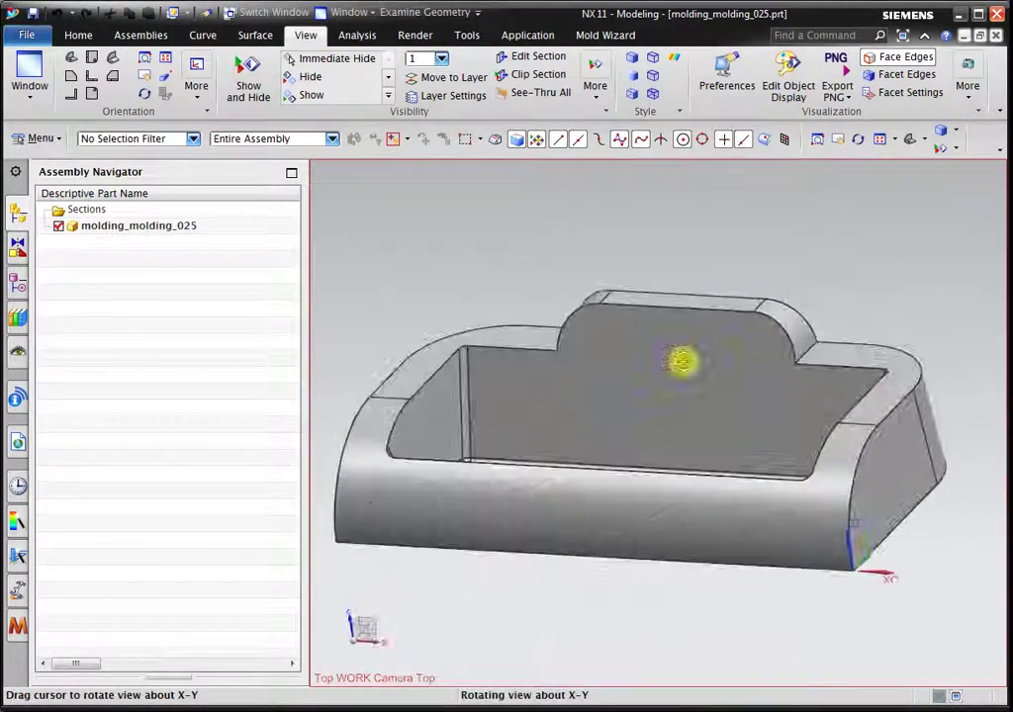
pyautogui.click(24, 284)
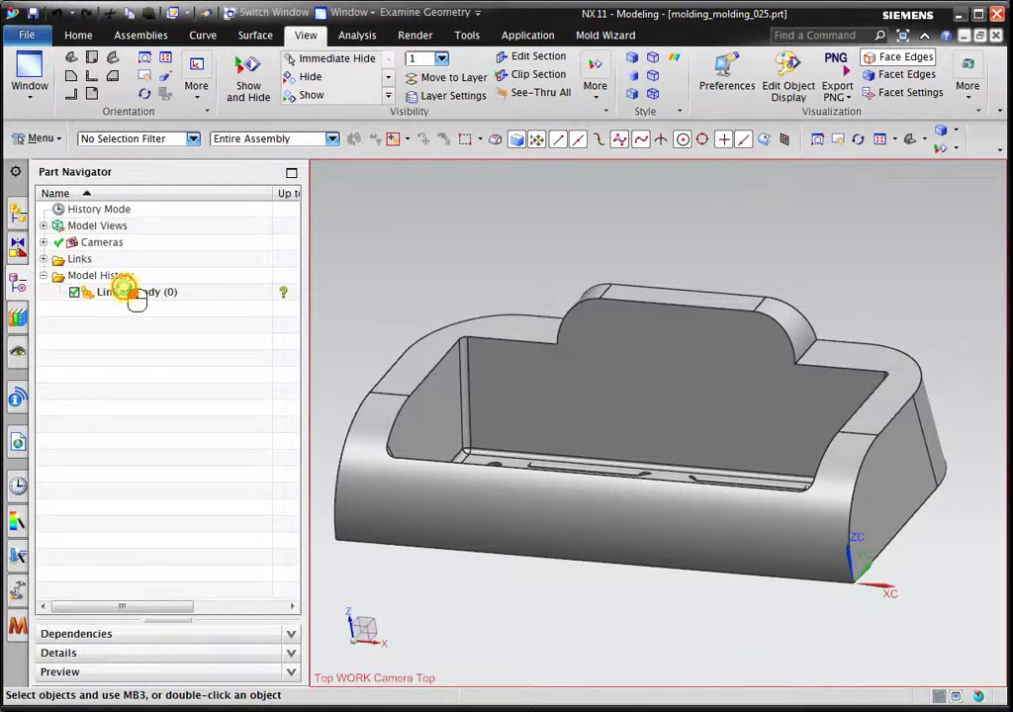
pyautogui.click(127, 293)
pyautogui.rightClick(131, 295)
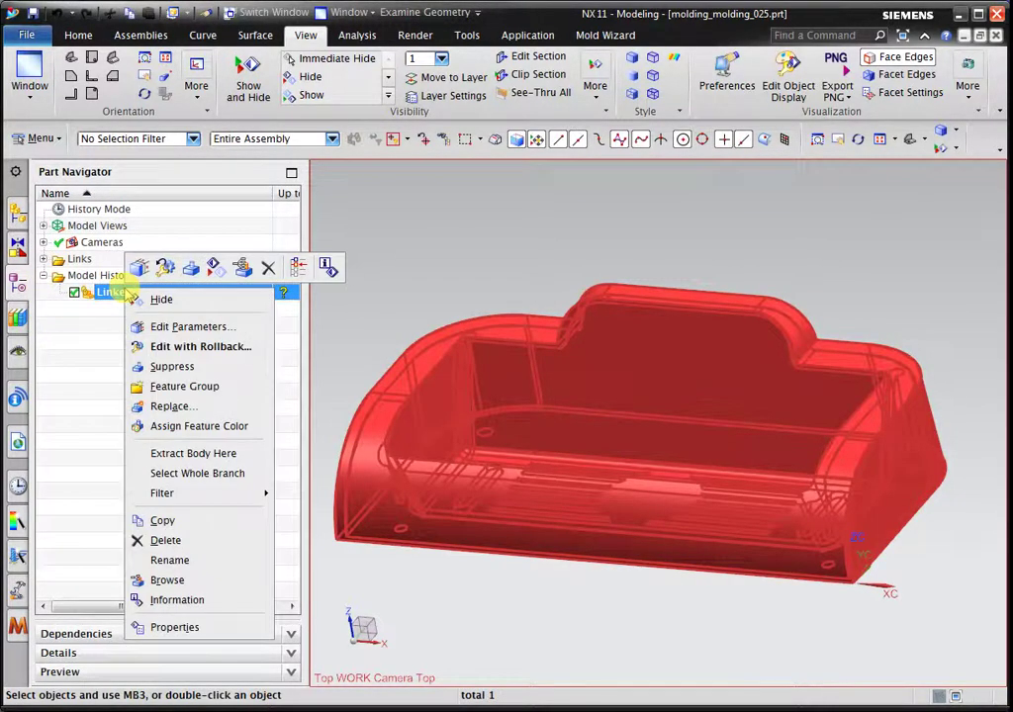
pyautogui.click(163, 328)
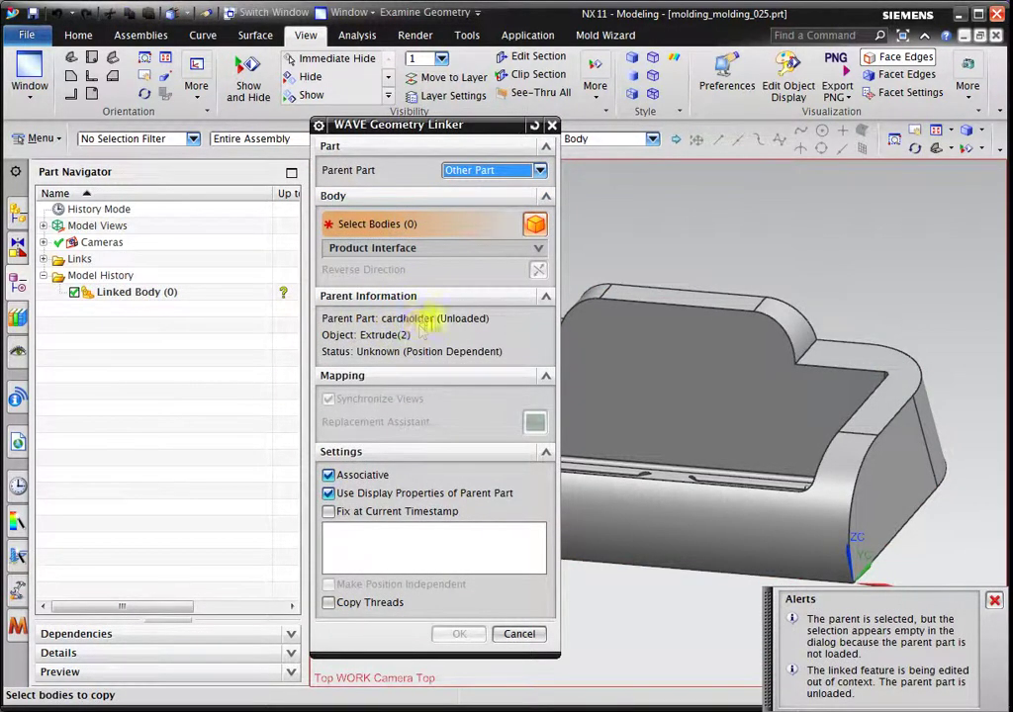
pyautogui.click(518, 634)
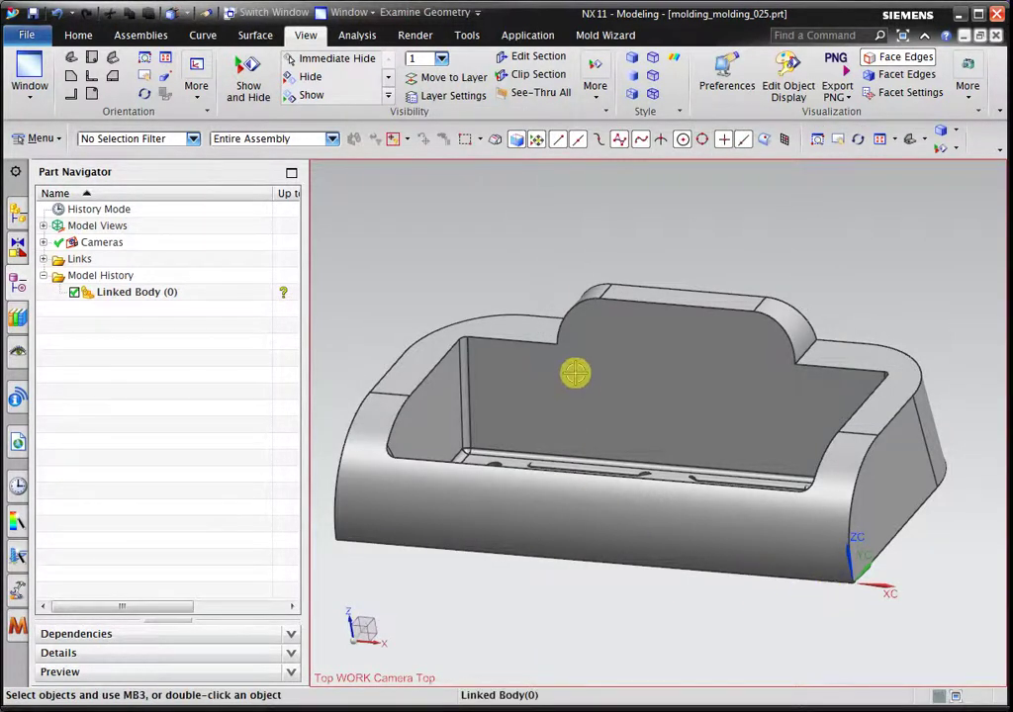
# - Orbit and zoom into the part's cavity for a close-up of the corner pin and rim
pyautogui.moveTo(575, 371)
pyautogui.mouseDown(button='middle')
pyautogui.moveTo(626, 189)
pyautogui.moveTo(712, 199)
pyautogui.mouseUp(button='middle')
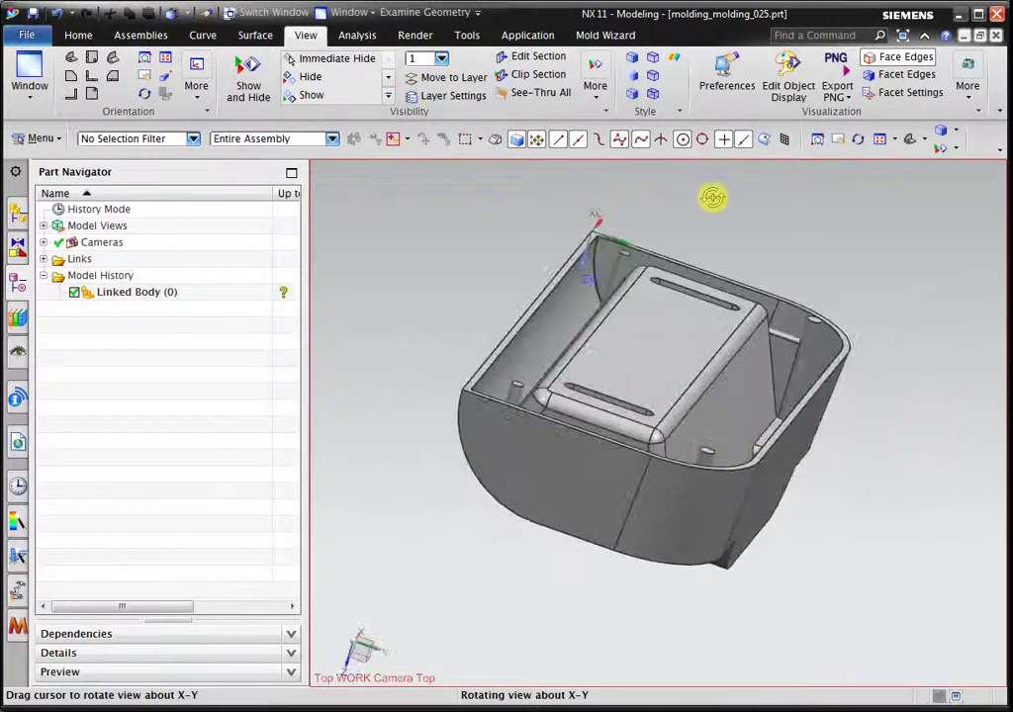
pyautogui.scroll(3, 696, 220)
pyautogui.scroll(-3, 746, 244)
pyautogui.scroll(3, 768, 283)
pyautogui.moveTo(768, 283)
pyautogui.mouseDown(button='middle')
pyautogui.moveTo(719, 278)
pyautogui.moveTo(769, 327)
pyautogui.moveTo(656, 339)
pyautogui.mouseUp(button='middle')
pyautogui.scroll(-3, 656, 339)
pyautogui.scroll(4, 390, 256)
pyautogui.moveTo(390, 257)
pyautogui.mouseDown(button='middle')
pyautogui.moveTo(417, 278)
pyautogui.moveTo(401, 301)
pyautogui.moveTo(486, 263)
pyautogui.mouseUp(button='middle')
pyautogui.scroll(2, 403, 299)
pyautogui.scroll(-1, 571, 290)
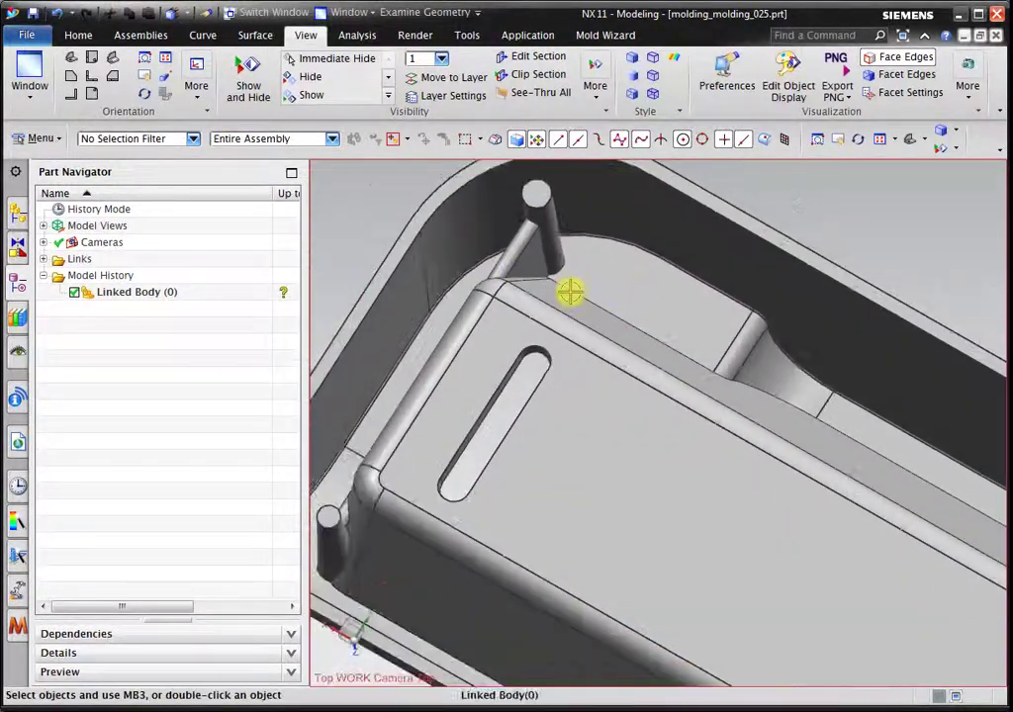
pyautogui.moveTo(376, 562)
pyautogui.mouseDown(button='middle')
pyautogui.moveTo(364, 547)
pyautogui.moveTo(511, 331)
pyautogui.mouseUp(button='middle')
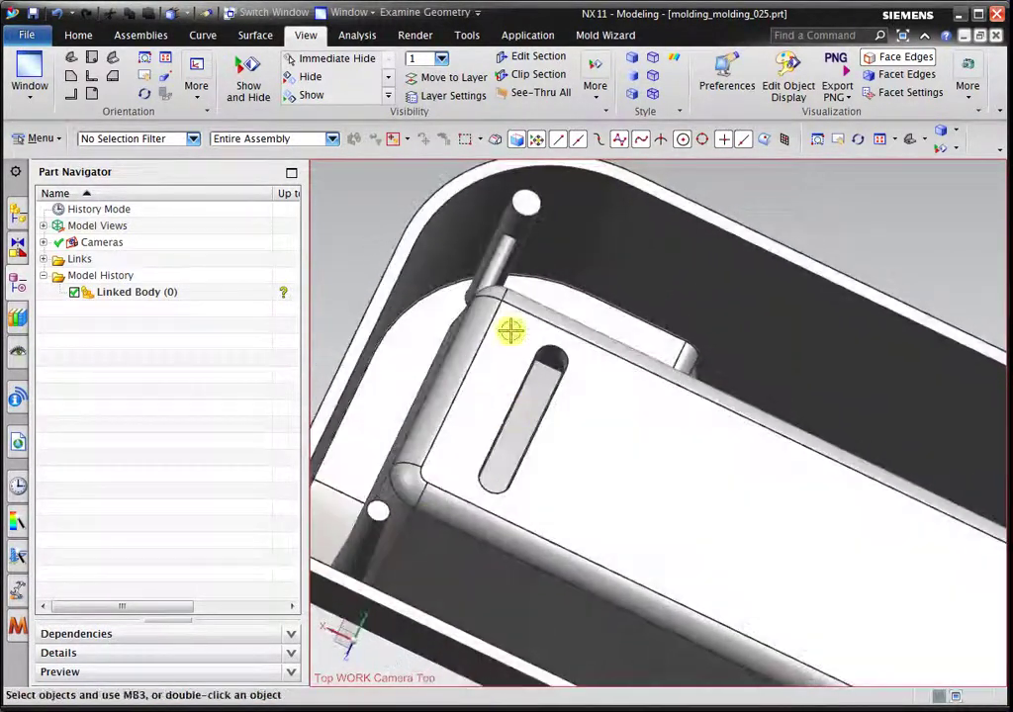
pyautogui.scroll(3, 504, 296)
pyautogui.moveTo(500, 262)
pyautogui.mouseDown(button='middle')
pyautogui.moveTo(448, 406)
pyautogui.moveTo(409, 403)
pyautogui.mouseUp(button='middle')
pyautogui.scroll(-2, 596, 336)
pyautogui.moveTo(596, 336)
pyautogui.mouseDown(button='middle')
pyautogui.moveTo(549, 436)
pyautogui.moveTo(374, 253)
pyautogui.mouseUp(button='middle')
pyautogui.click(80, 37)
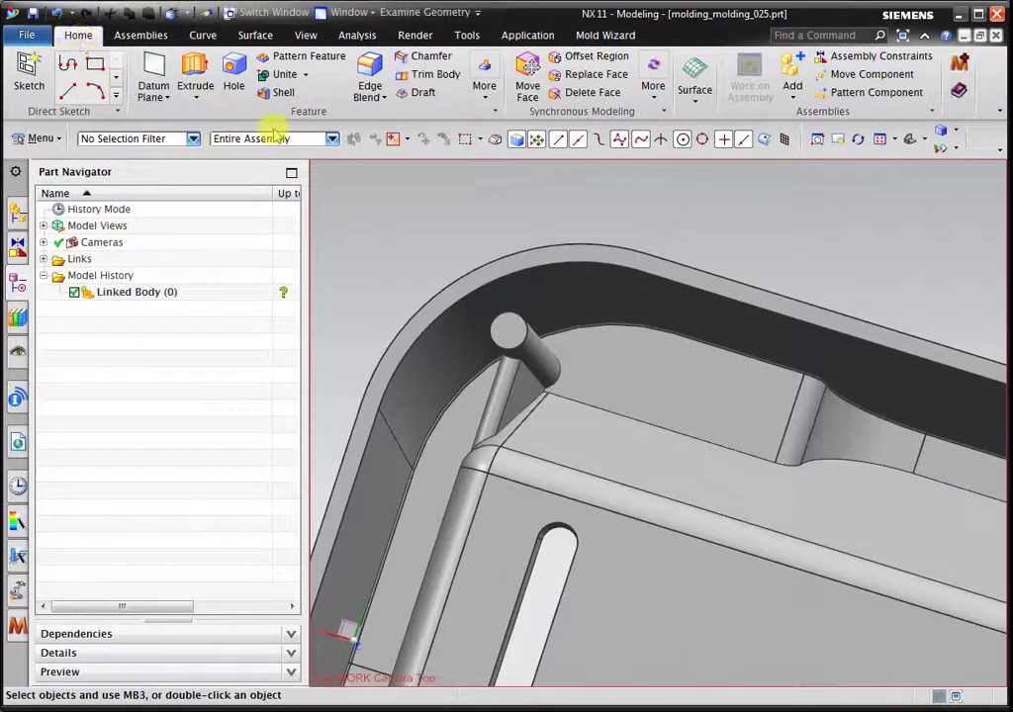
# - Start an Edge-type Draft and accept the default draw direction
pyautogui.click(420, 93)
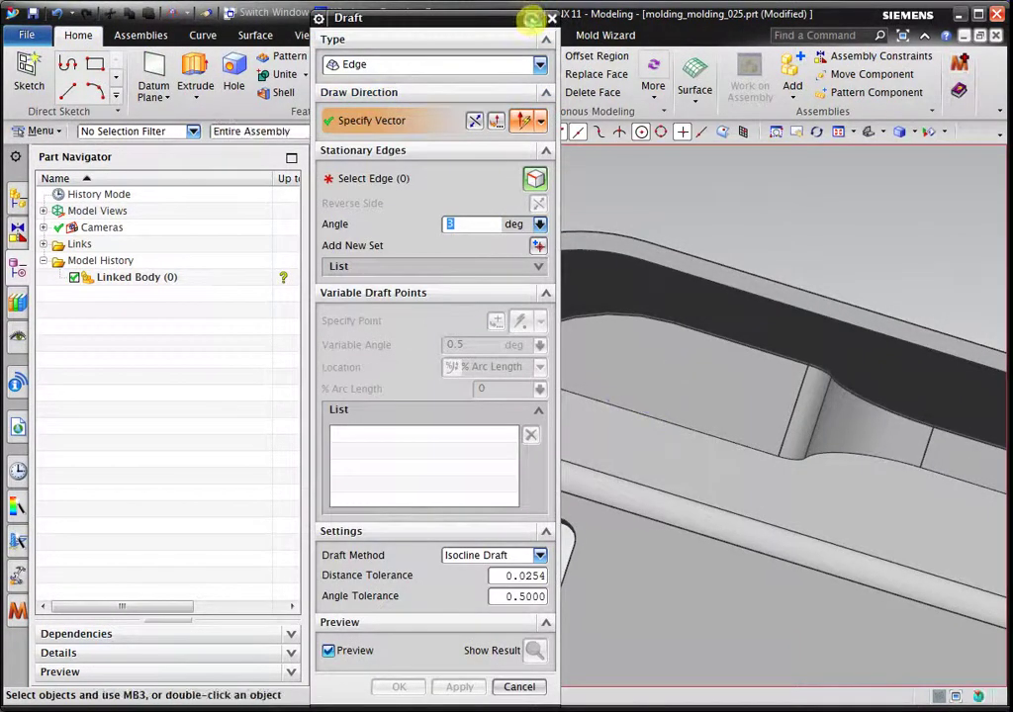
pyautogui.moveTo(502, 18); pyautogui.dragTo(225, 137)
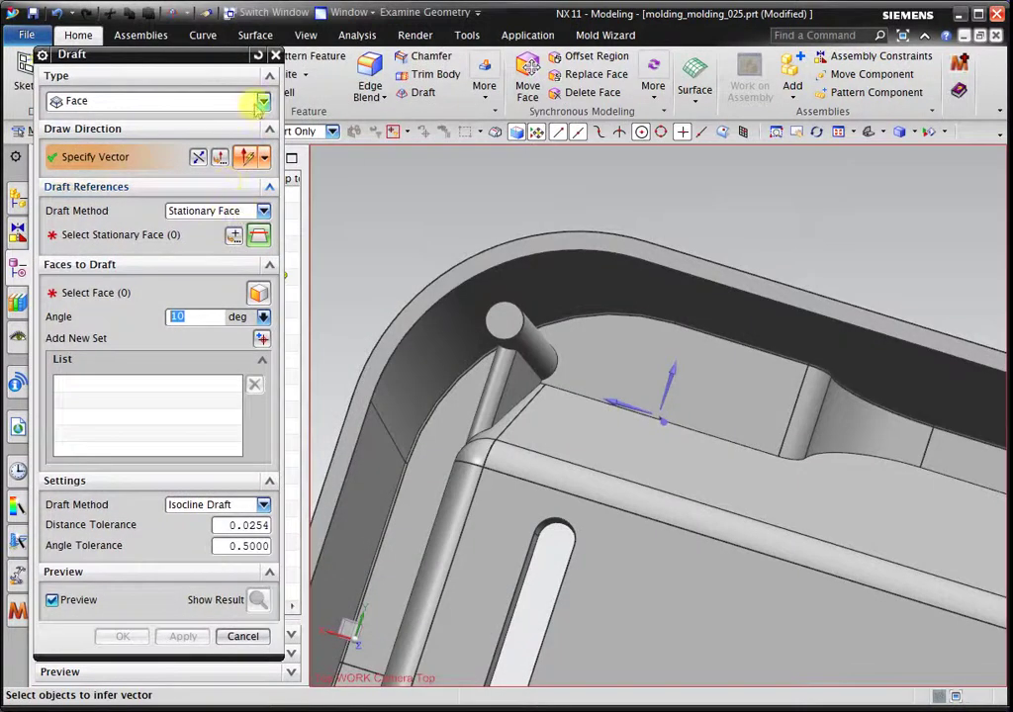
pyautogui.click(262, 101)
pyautogui.click(246, 137)
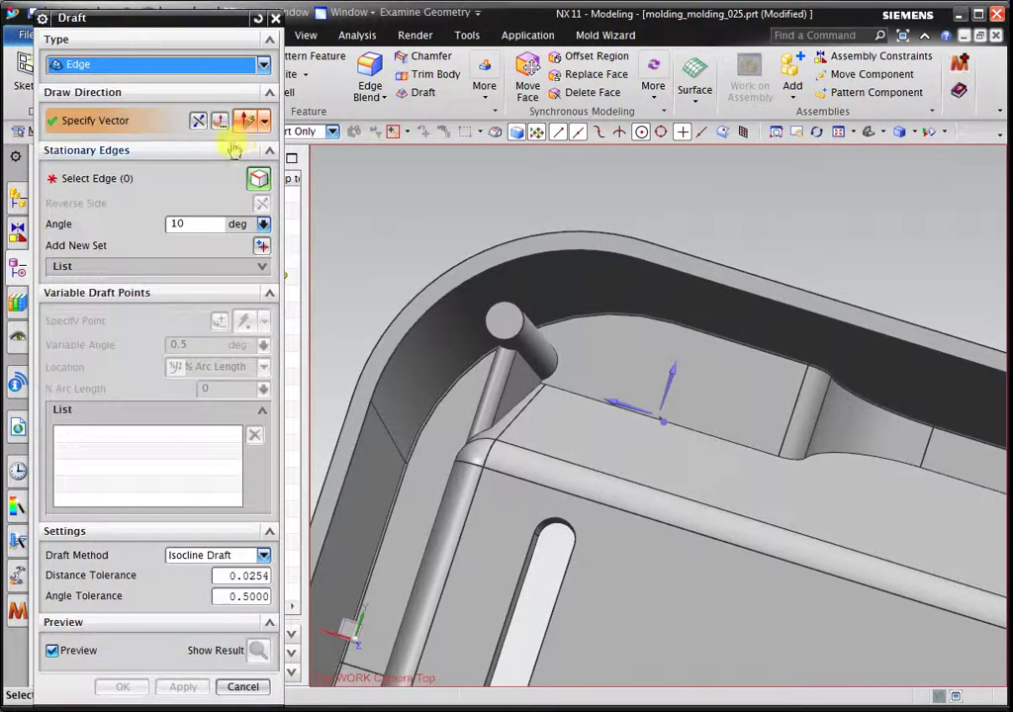
pyautogui.scroll(2, 483, 287)
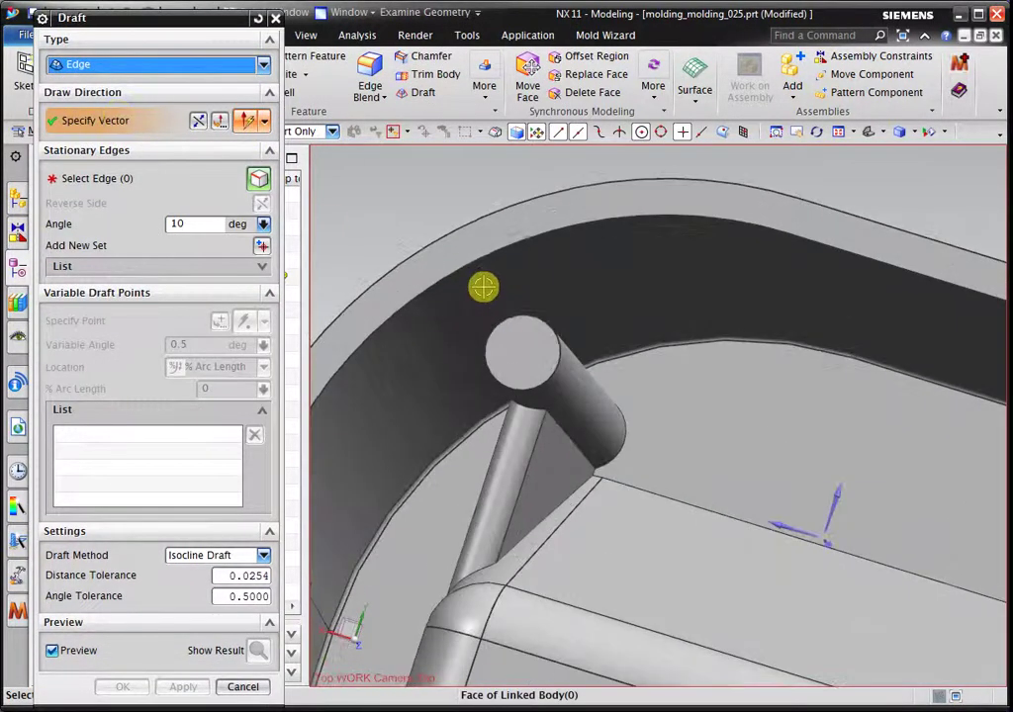
pyautogui.middleClick(505, 340)
pyautogui.moveTo(380, 484)
pyautogui.mouseDown(button='middle')
pyautogui.moveTo(494, 379)
pyautogui.moveTo(443, 387)
pyautogui.mouseUp(button='middle')
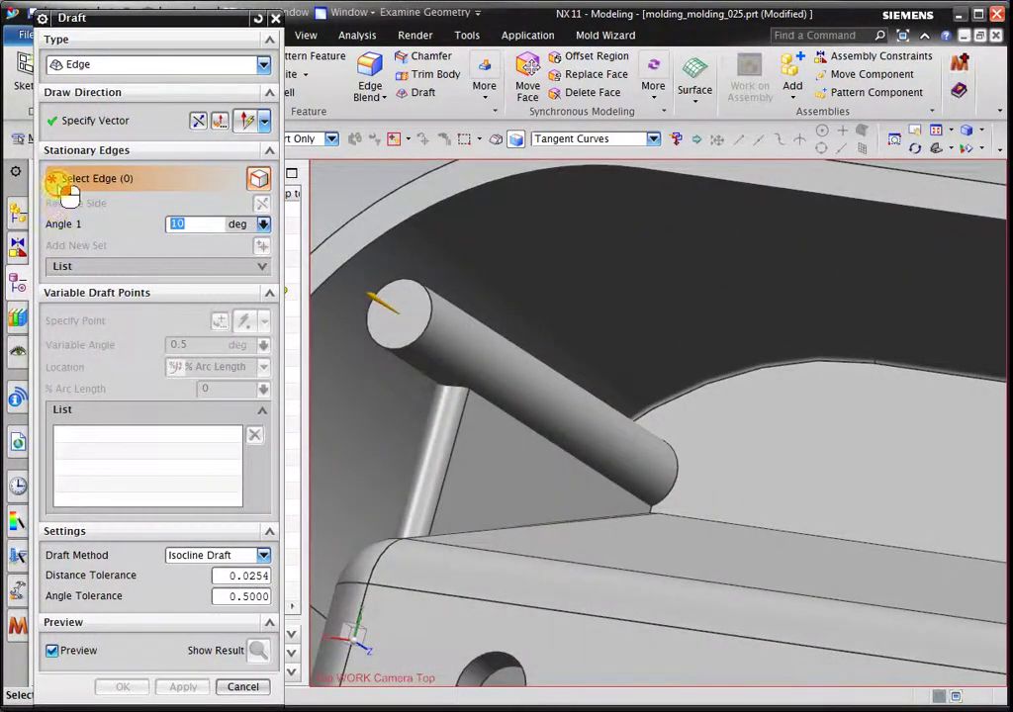
# - Pick the first pin's circular end edge using the Single Curve filter and set 3° angle
pyautogui.click(574, 144)
pyautogui.click(562, 155)
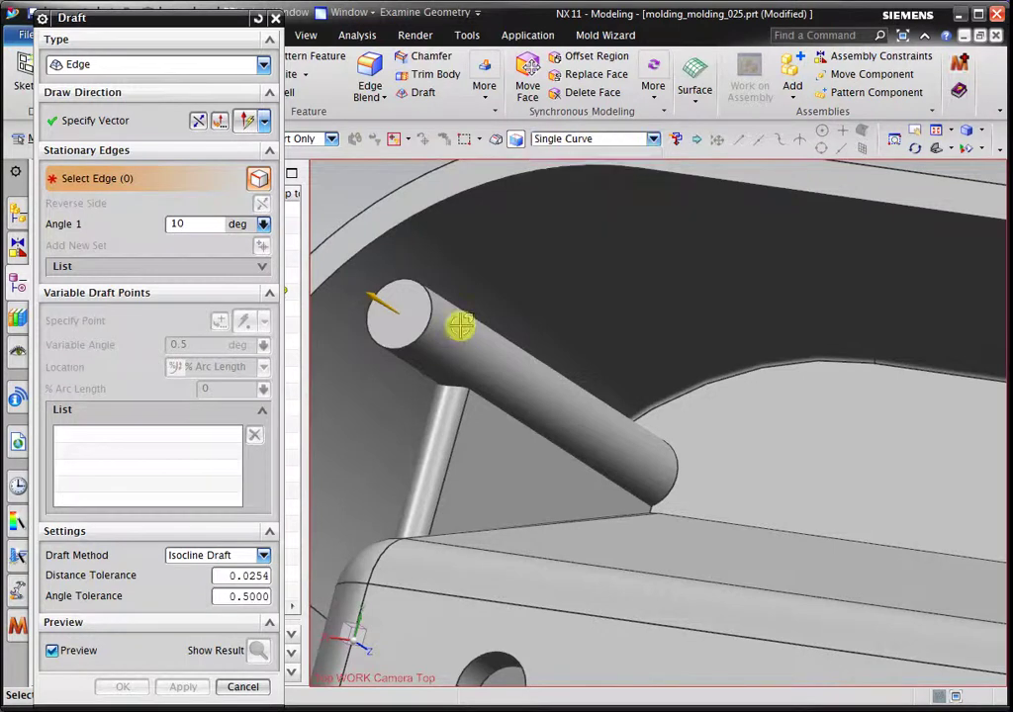
pyautogui.click(383, 297)
pyautogui.moveTo(617, 434); pyautogui.dragTo(670, 429, button='middle')
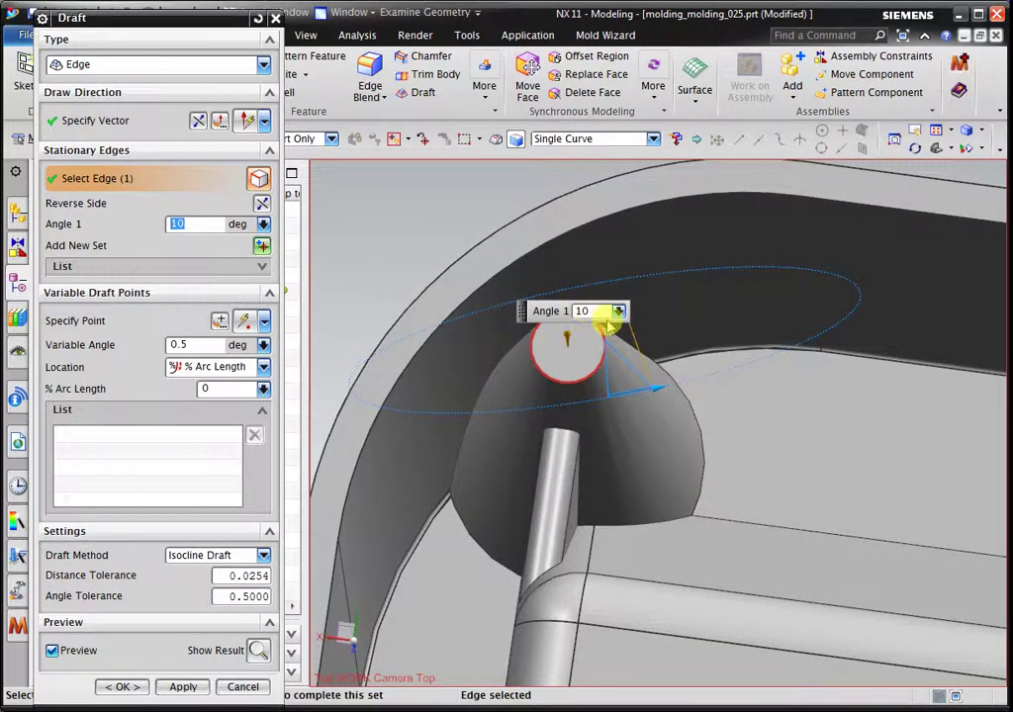
pyautogui.write('3')
pyautogui.press('Return')
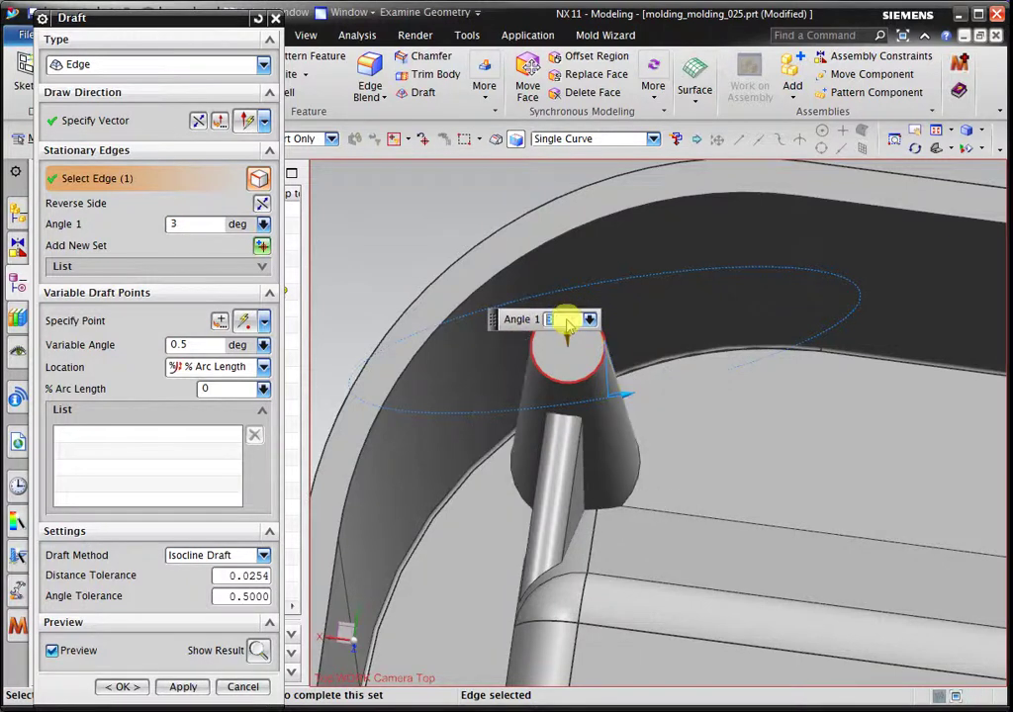
# - Add the second pin's end edge and apply the 3° Draft (1)
pyautogui.moveTo(515, 407); pyautogui.dragTo(434, 451, button='middle')
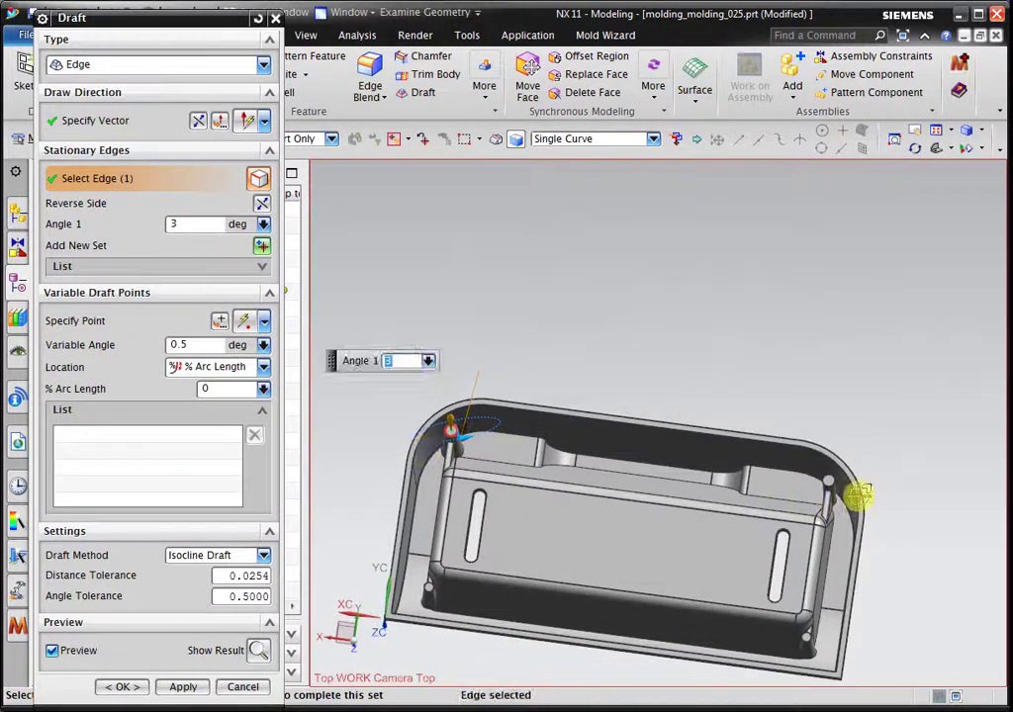
pyautogui.scroll(5, 851, 489)
pyautogui.scroll(5, 843, 486)
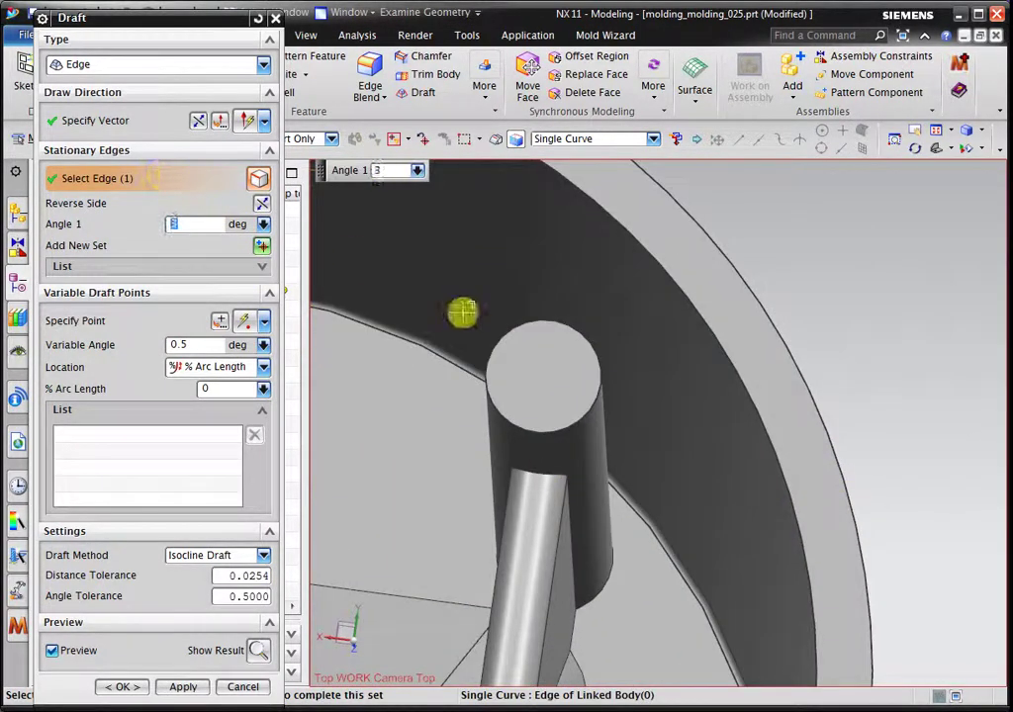
pyautogui.scroll(1, 486, 343)
pyautogui.click(495, 349)
pyautogui.moveTo(531, 317)
pyautogui.mouseDown(button='middle')
pyautogui.moveTo(723, 389)
pyautogui.moveTo(707, 397)
pyautogui.moveTo(720, 398)
pyautogui.mouseUp(button='middle')
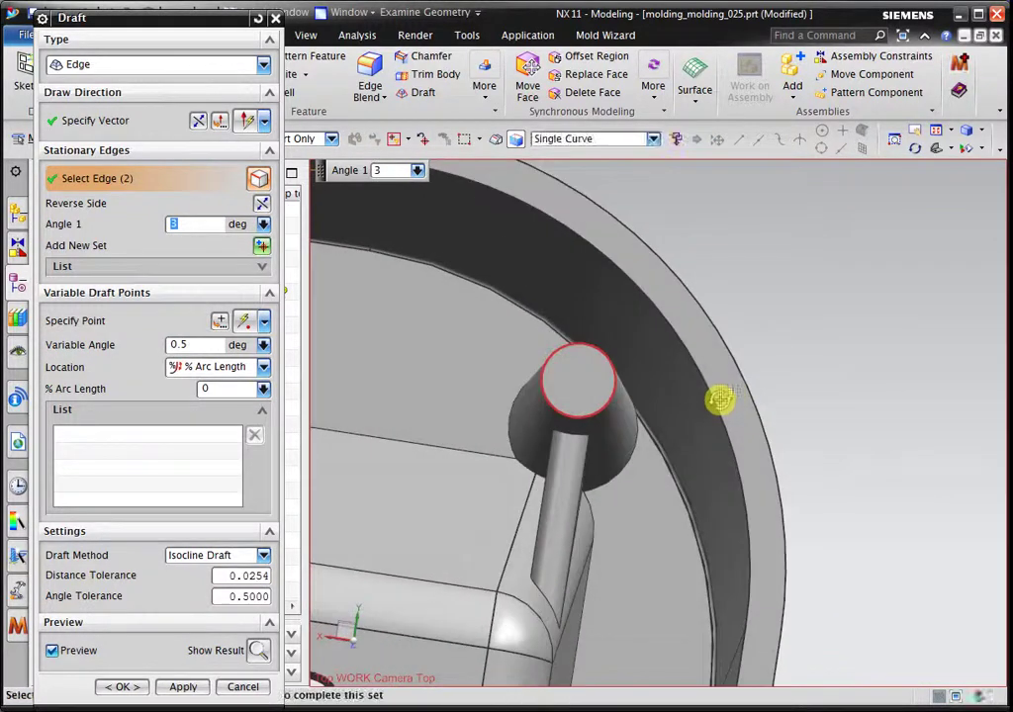
pyautogui.click(183, 687)
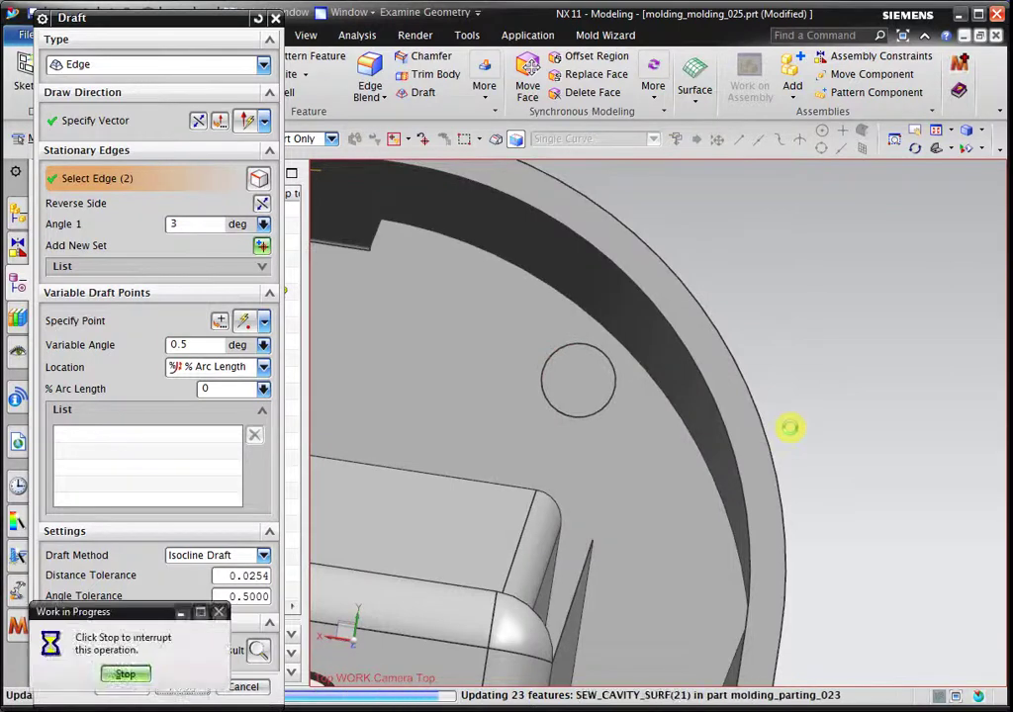
pyautogui.moveTo(789, 427)
pyautogui.mouseDown(button='middle')
pyautogui.moveTo(719, 462)
pyautogui.moveTo(703, 502)
pyautogui.moveTo(754, 513)
pyautogui.moveTo(749, 523)
pyautogui.moveTo(678, 506)
pyautogui.mouseUp(button='middle')
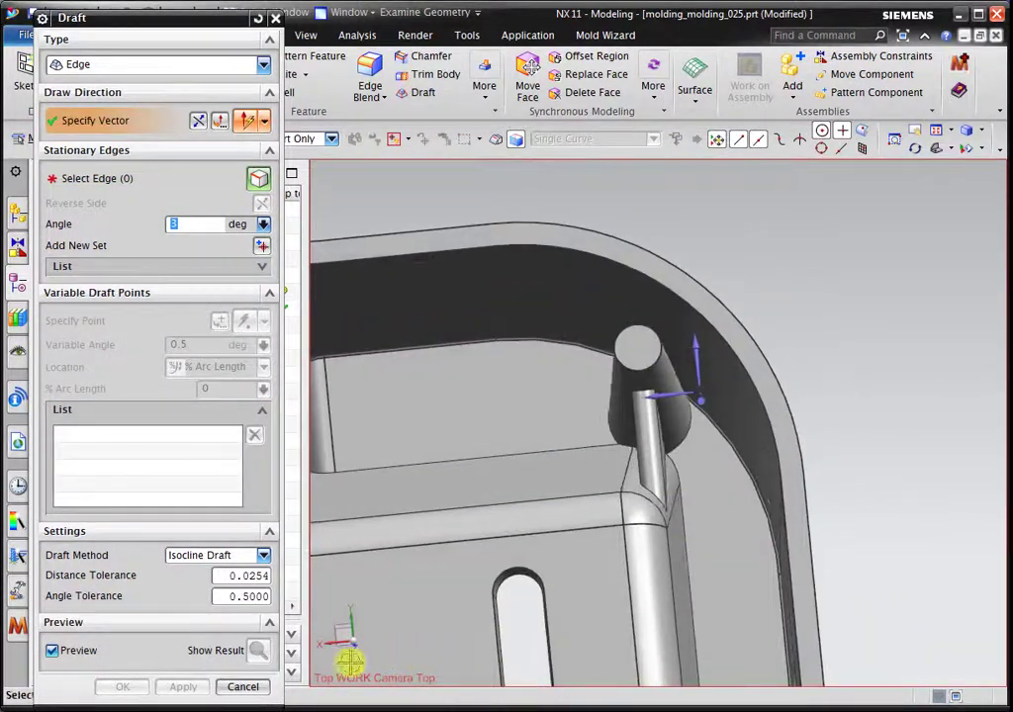
pyautogui.click(243, 687)
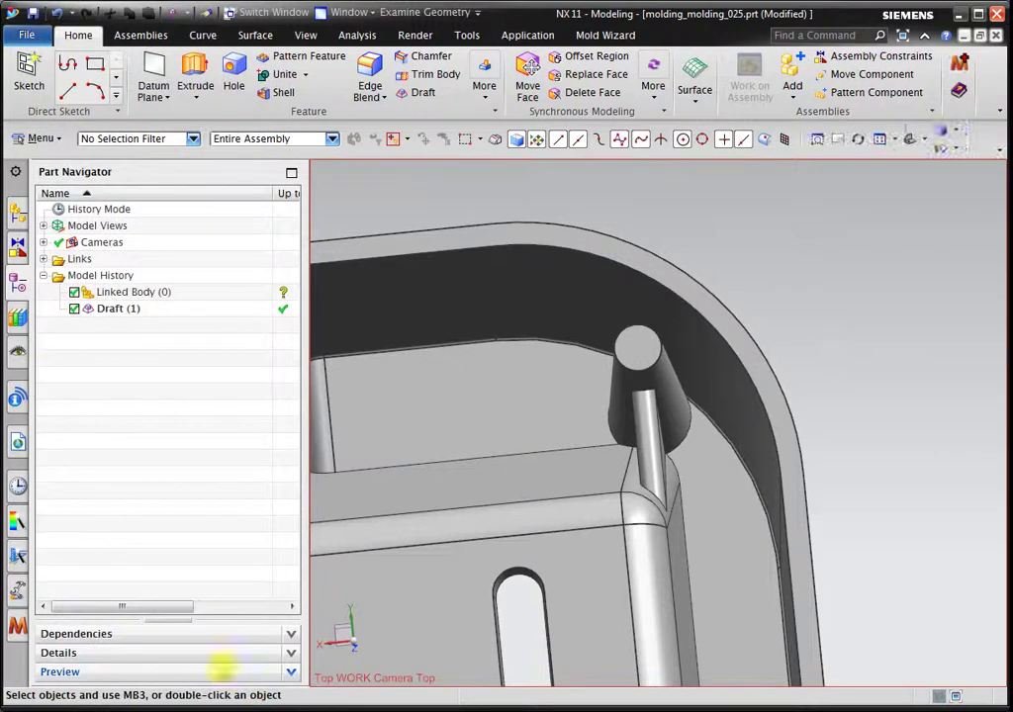
# - Start a Draft Body from More, switching Type to Edge and then back to Face
pyautogui.click(485, 103)
pyautogui.moveTo(513, 183)
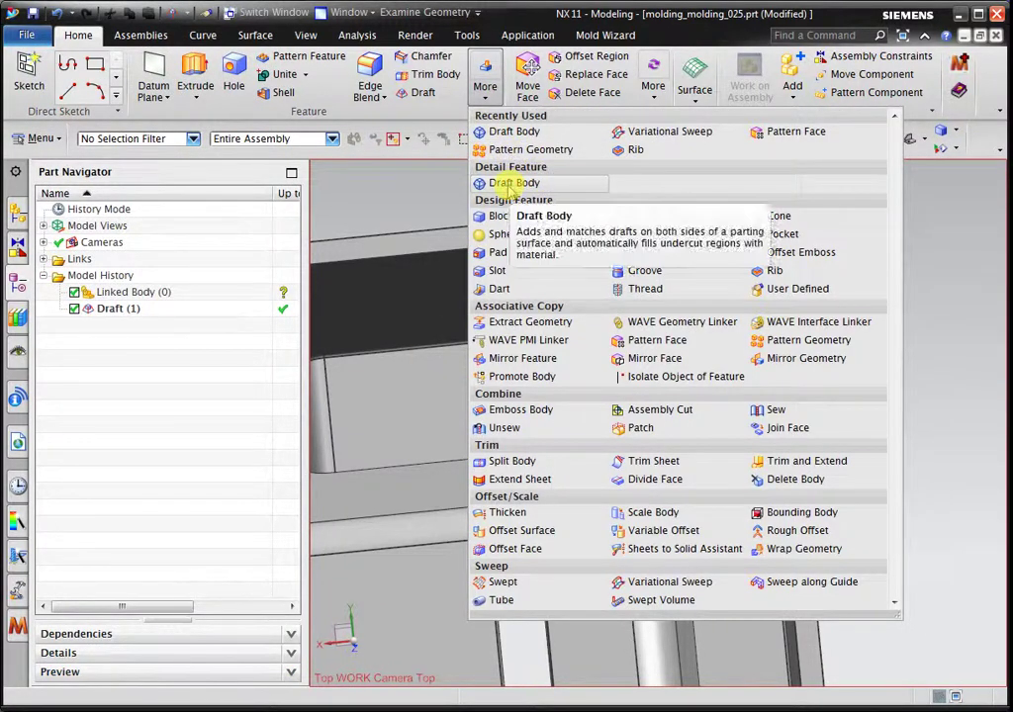
pyautogui.click(506, 184)
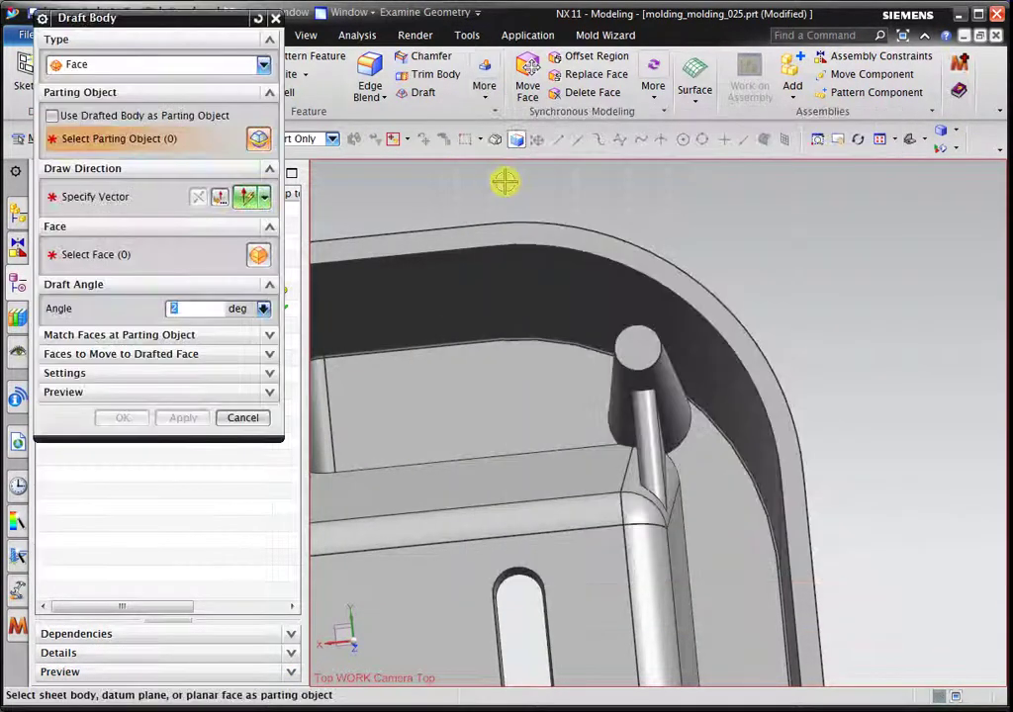
pyautogui.click(159, 97)
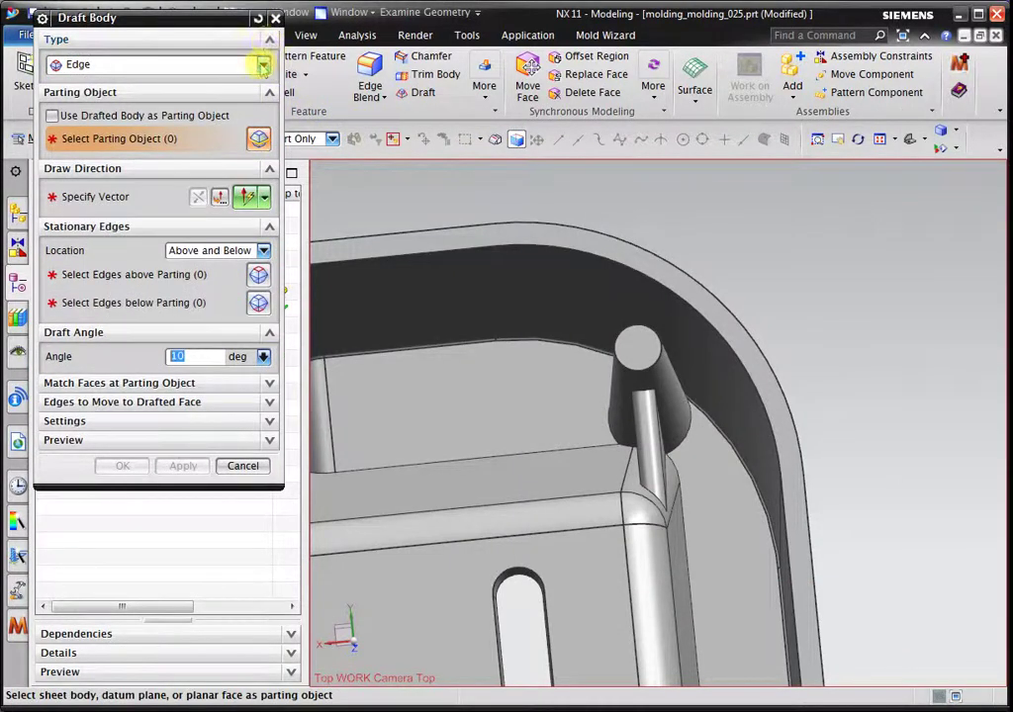
pyautogui.click(263, 66)
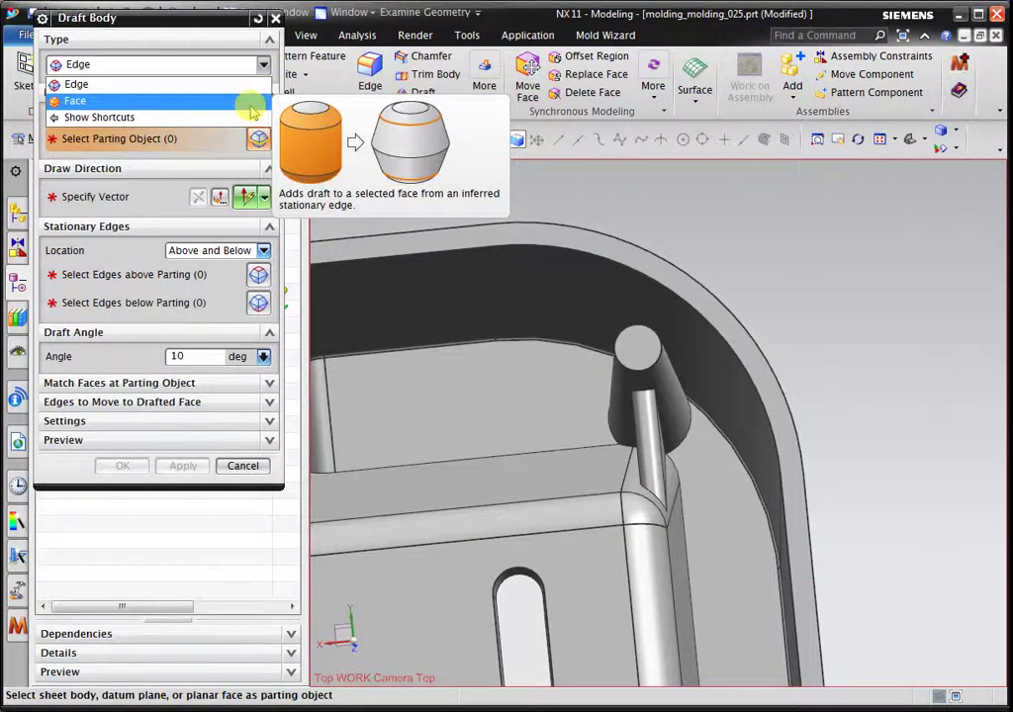
pyautogui.click(253, 103)
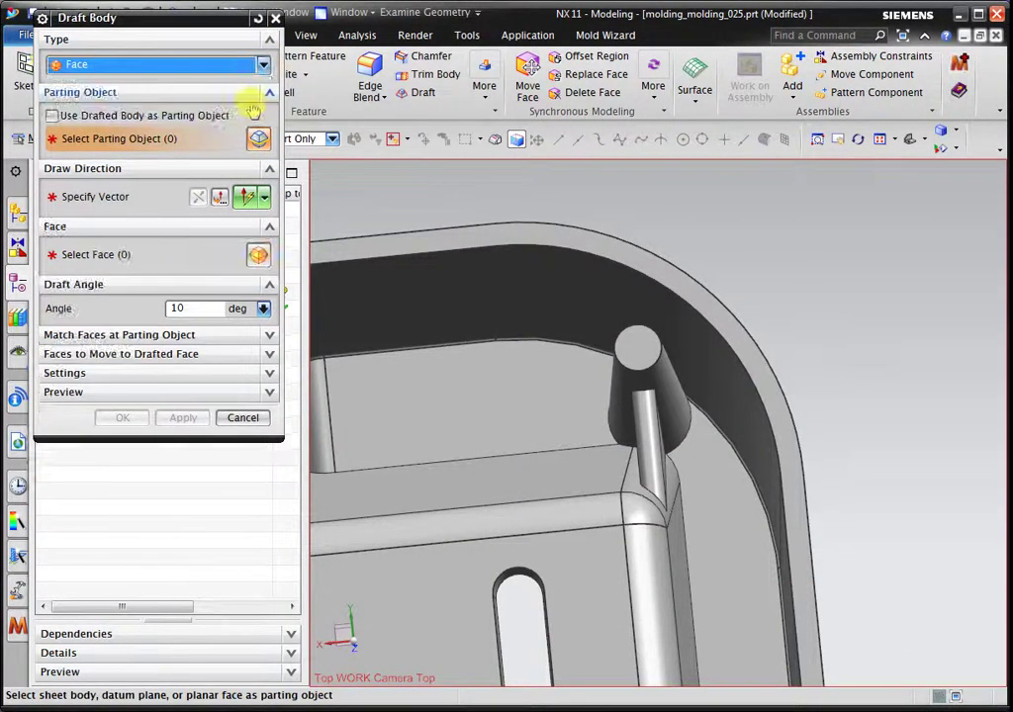
# - Use the flat face as the parting object and draw direction, then select the pin's tangent faces
pyautogui.click(533, 362)
pyautogui.click(113, 197)
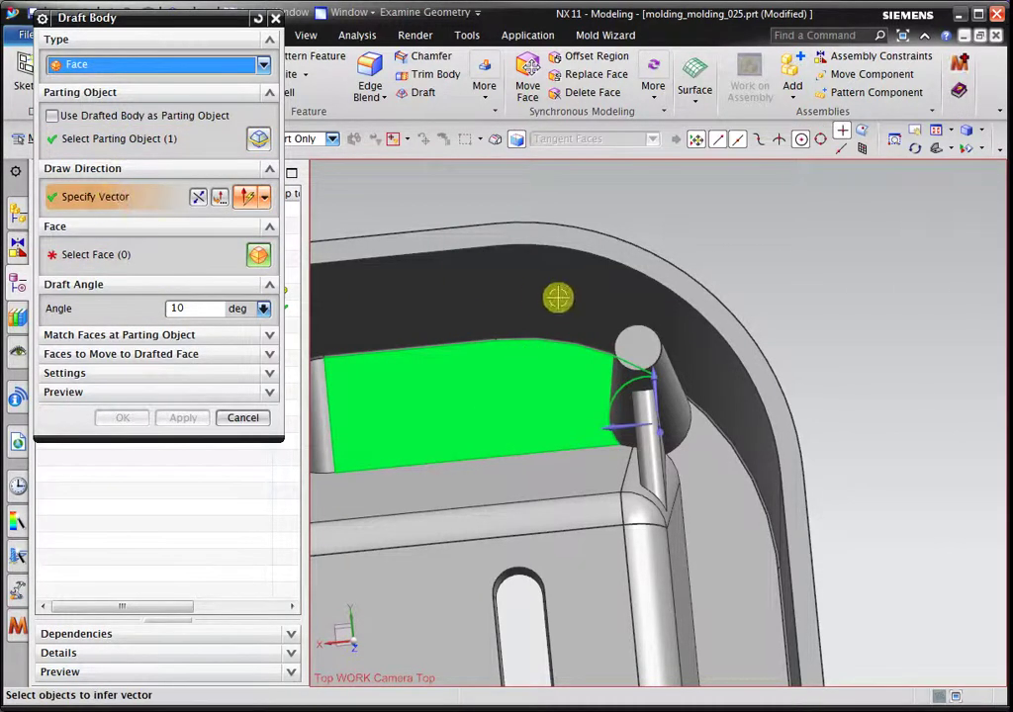
pyautogui.click(636, 344)
pyautogui.moveTo(720, 396); pyautogui.dragTo(768, 378, button='middle')
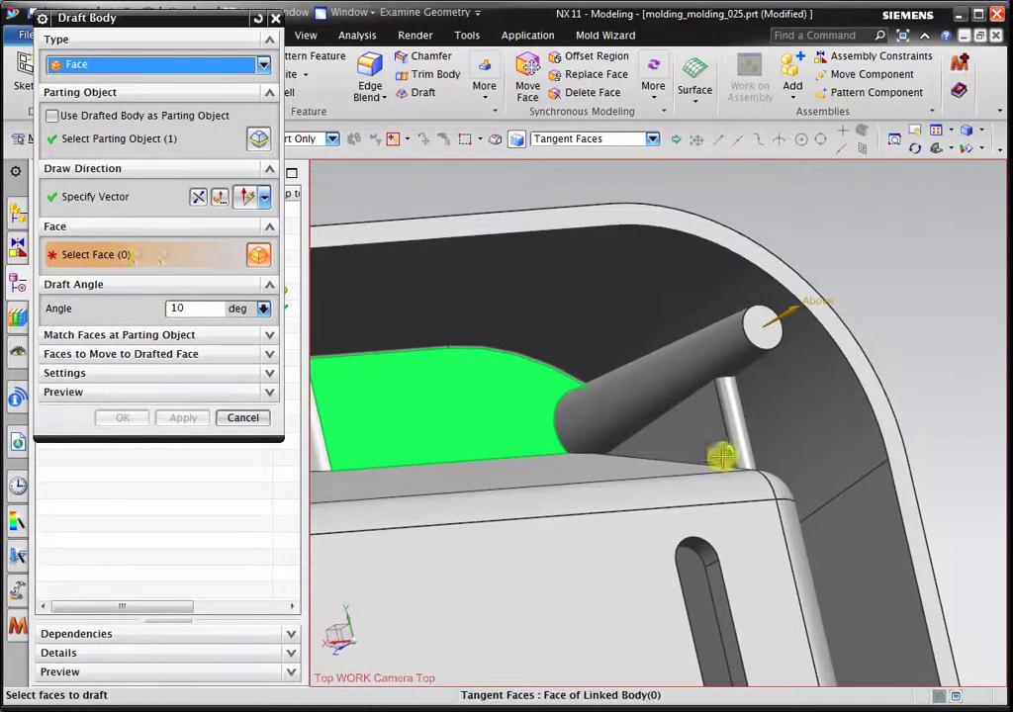
pyautogui.click(615, 140)
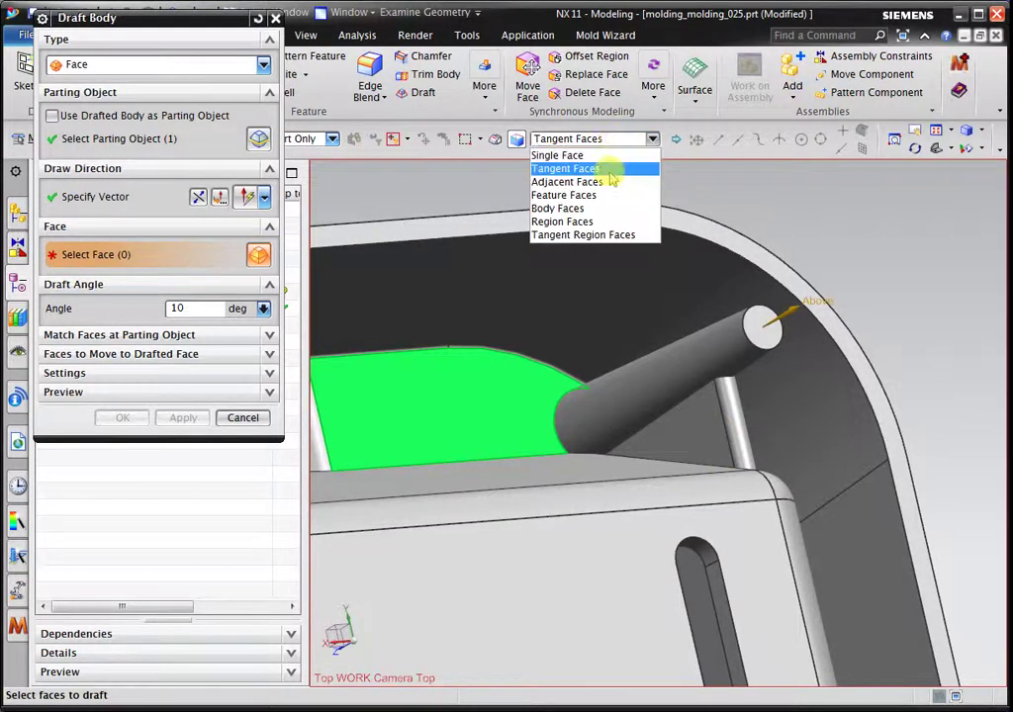
pyautogui.click(608, 170)
pyautogui.click(714, 411)
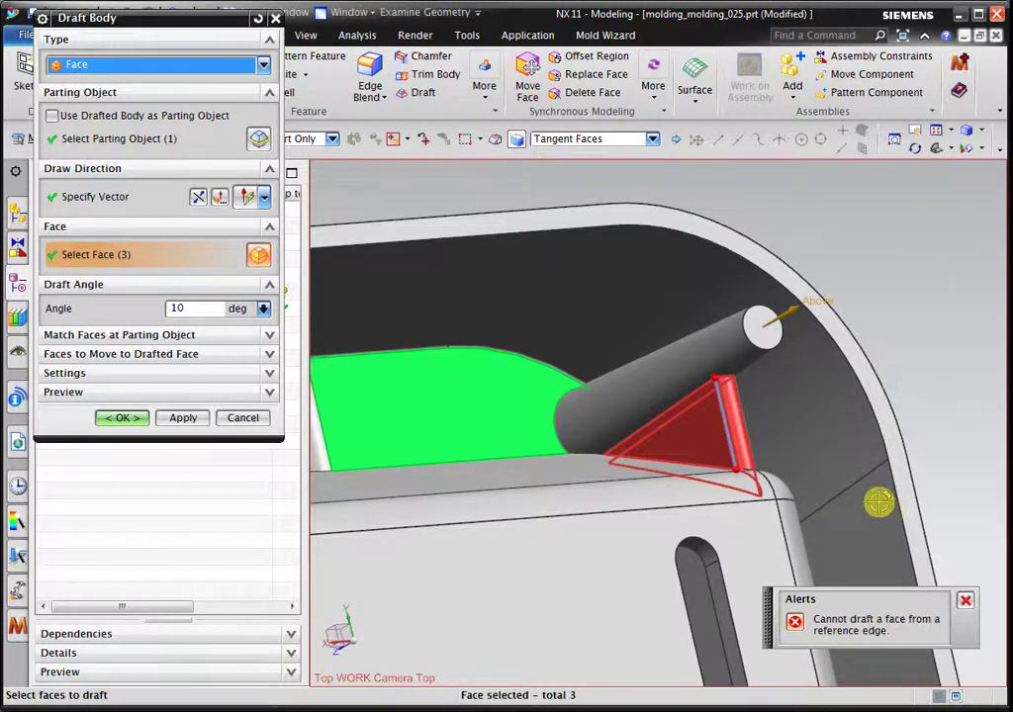
pyautogui.moveTo(878, 504)
pyautogui.mouseDown(button='middle')
pyautogui.moveTo(827, 502)
pyautogui.moveTo(778, 472)
pyautogui.mouseUp(button='middle')
# - Try draft angles from 1° up to 3°, then settle on 2.5°
pyautogui.click(205, 307)
pyautogui.write('1')
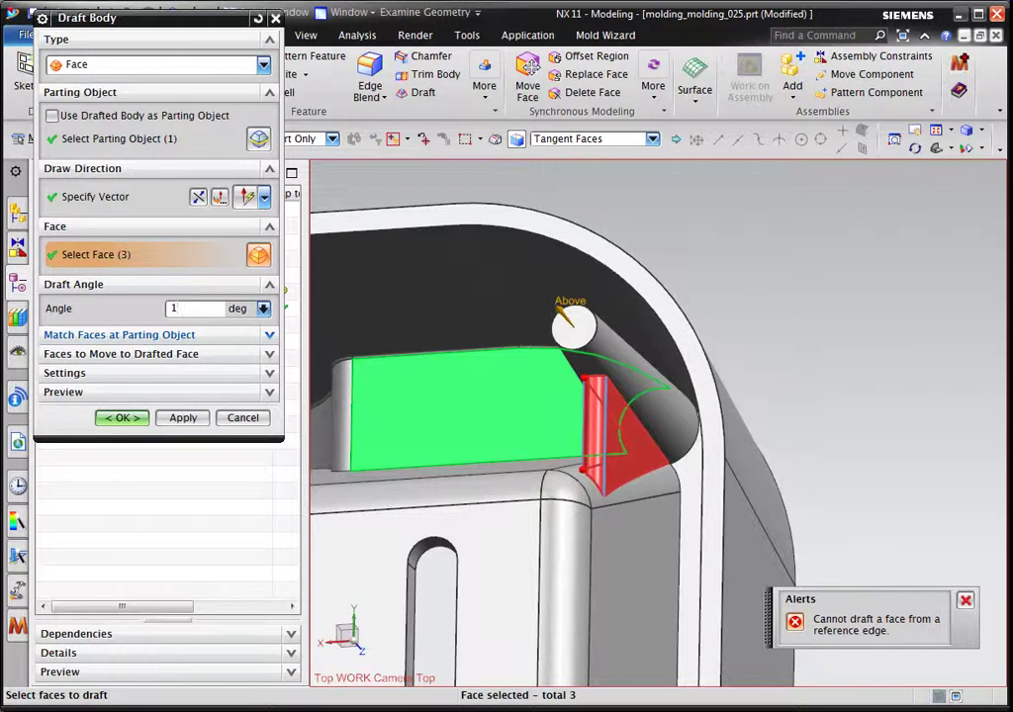
pyautogui.write('.5')
pyautogui.press('Return')
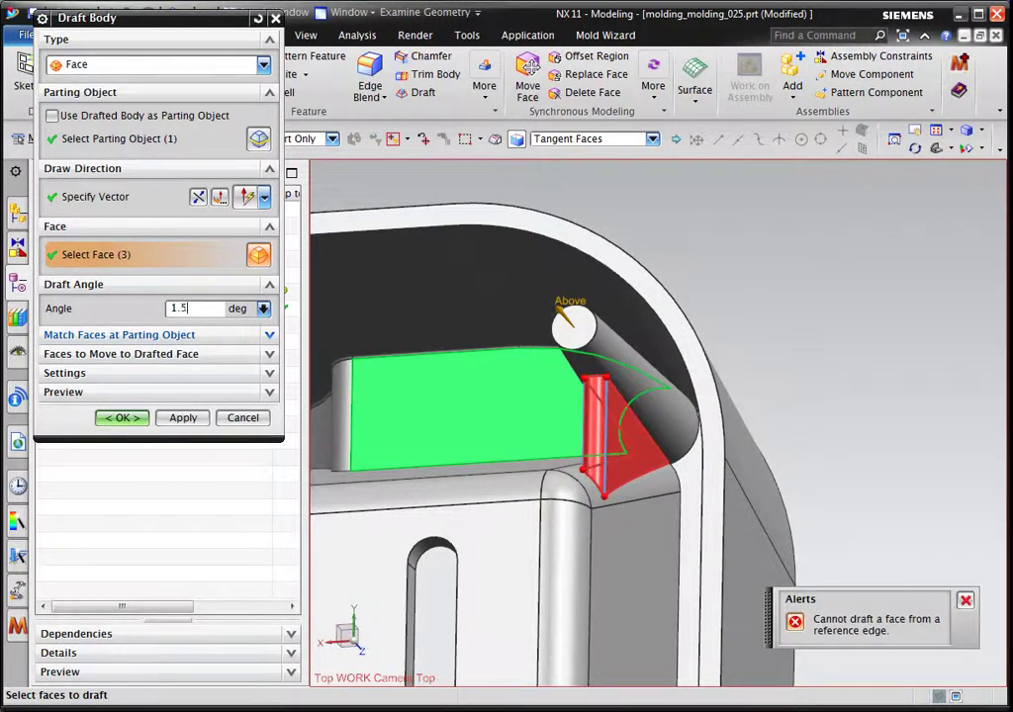
pyautogui.press('Return')
pyautogui.scroll(3, 630, 476)
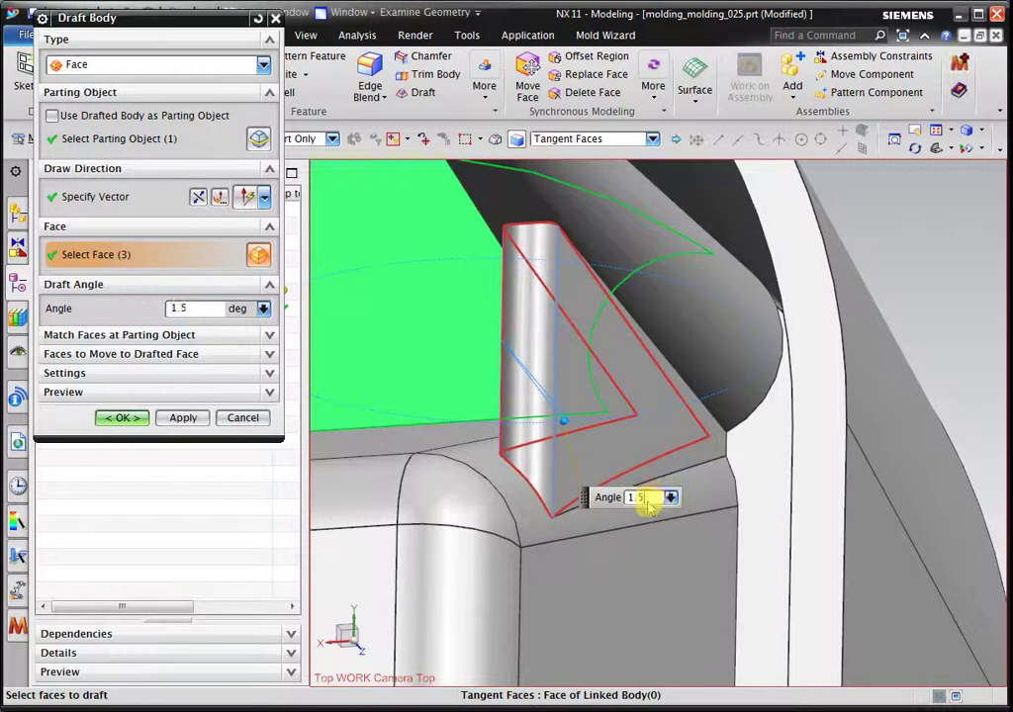
pyautogui.press('Return')
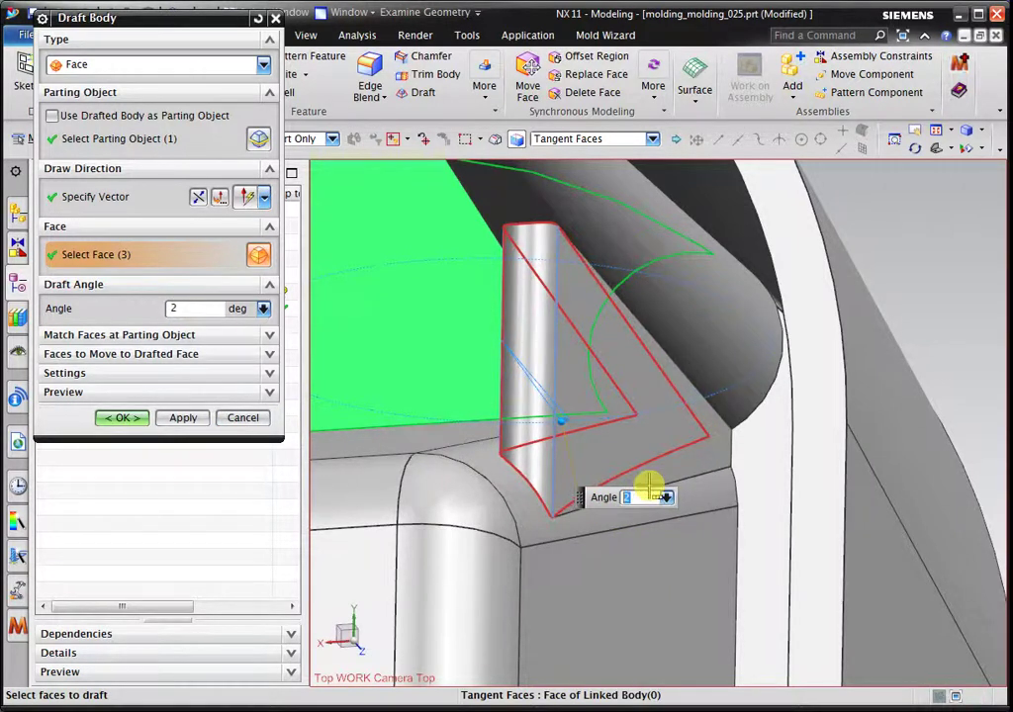
pyautogui.press('Return')
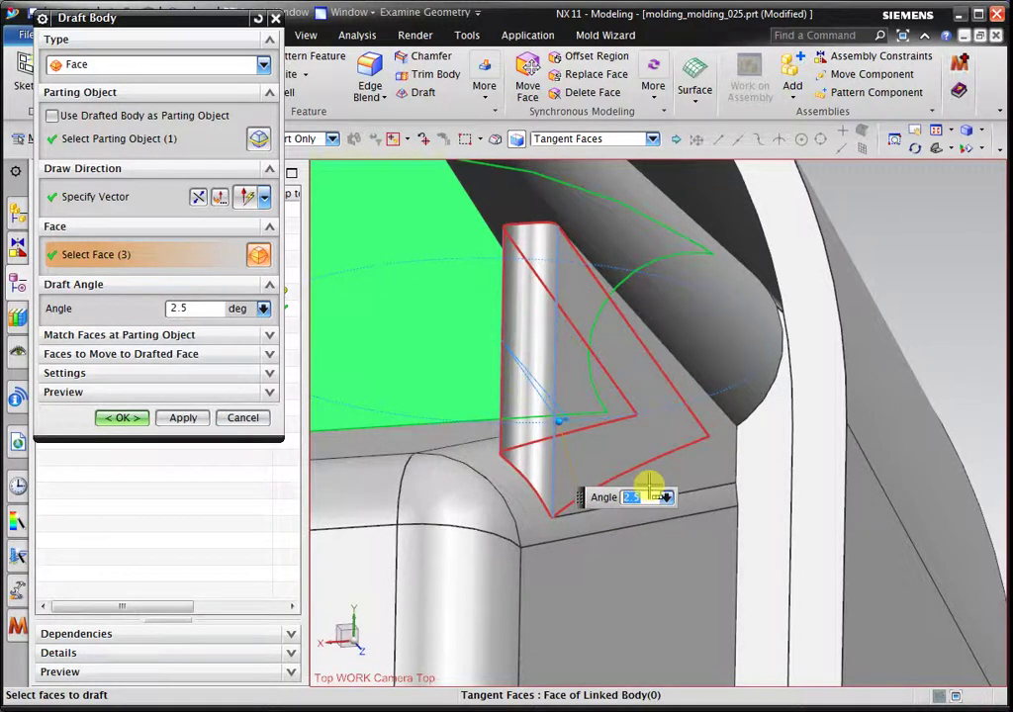
pyautogui.moveTo(648, 484); pyautogui.dragTo(644, 436, button='middle')
pyautogui.press('Return')
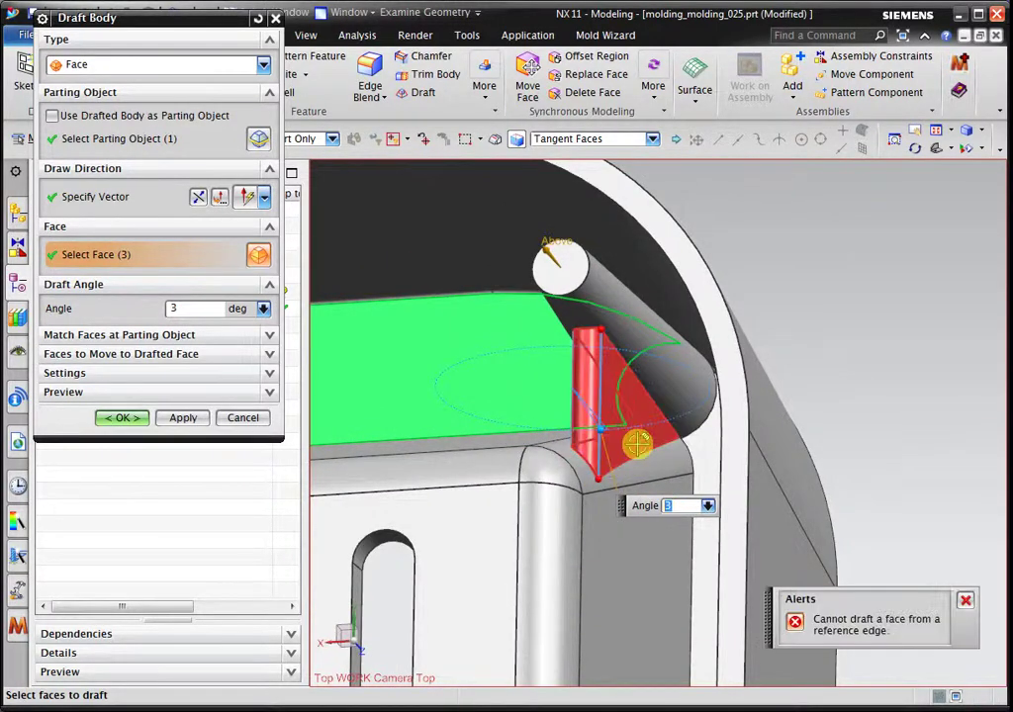
pyautogui.write('.5')
pyautogui.press('Return')
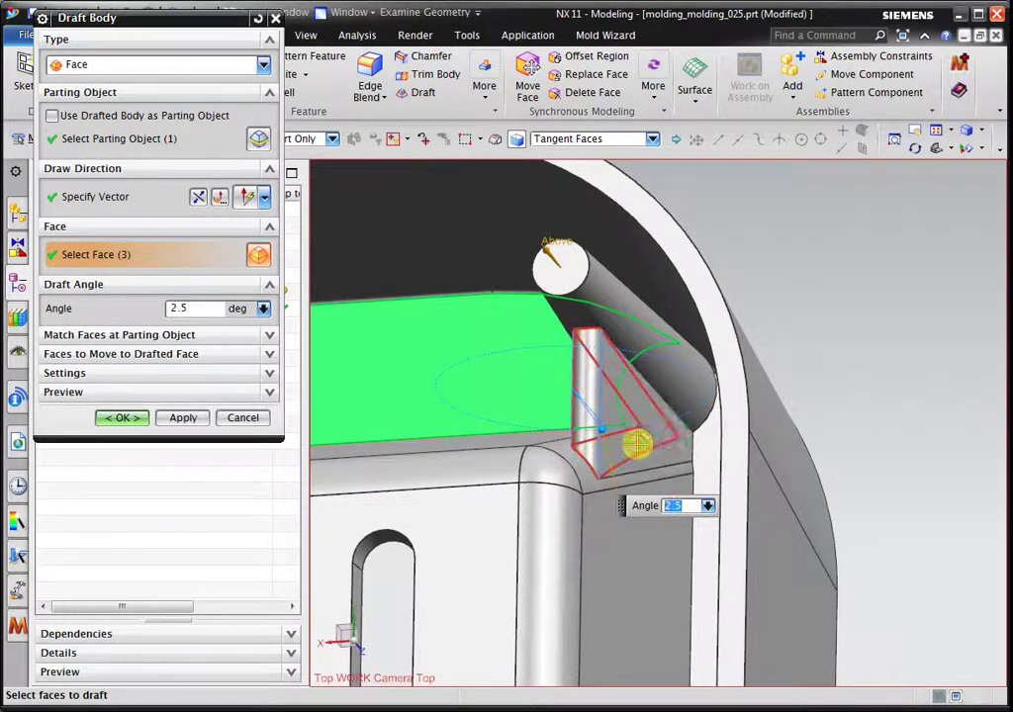
# - Add the pin's remaining faces for six in total and commit the 2.5° Draft Body (2)
pyautogui.moveTo(638, 443)
pyautogui.mouseDown(button='middle')
pyautogui.moveTo(718, 388)
pyautogui.moveTo(746, 403)
pyautogui.mouseUp(button='middle')
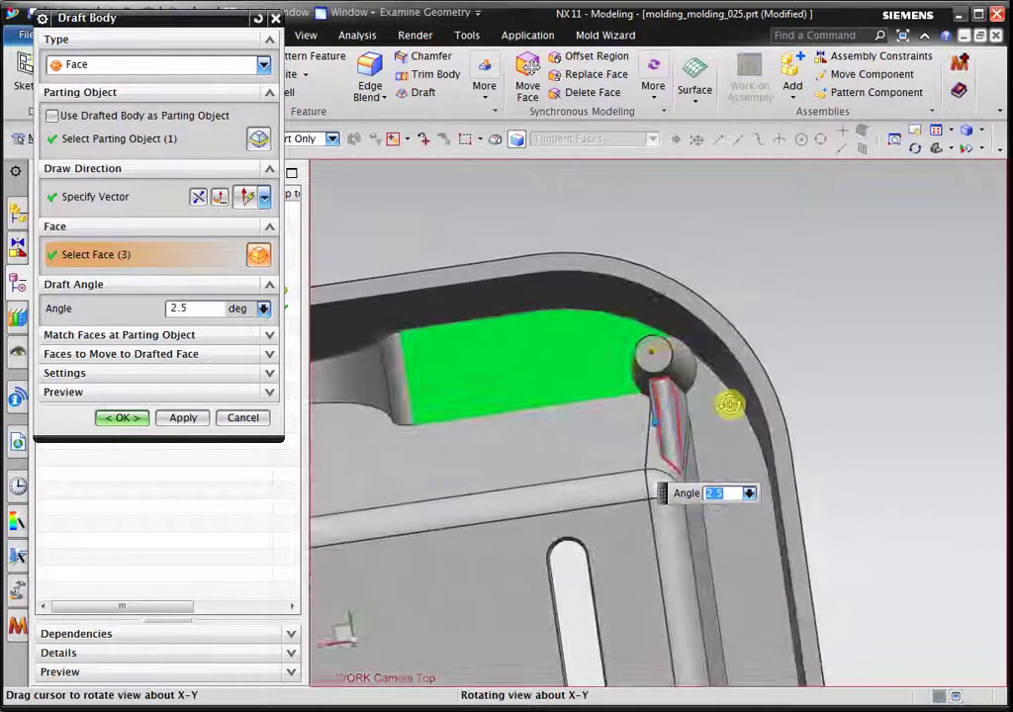
pyautogui.scroll(-3, 585, 420)
pyautogui.scroll(-2, 847, 333)
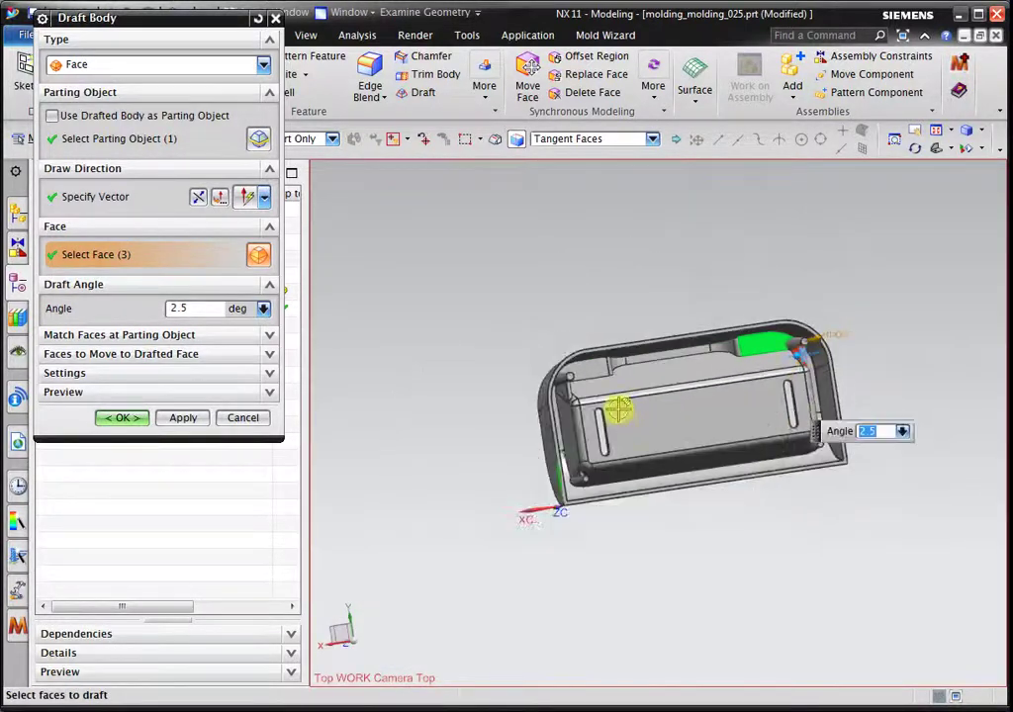
pyautogui.scroll(8, 615, 410)
pyautogui.scroll(1, 292, 344)
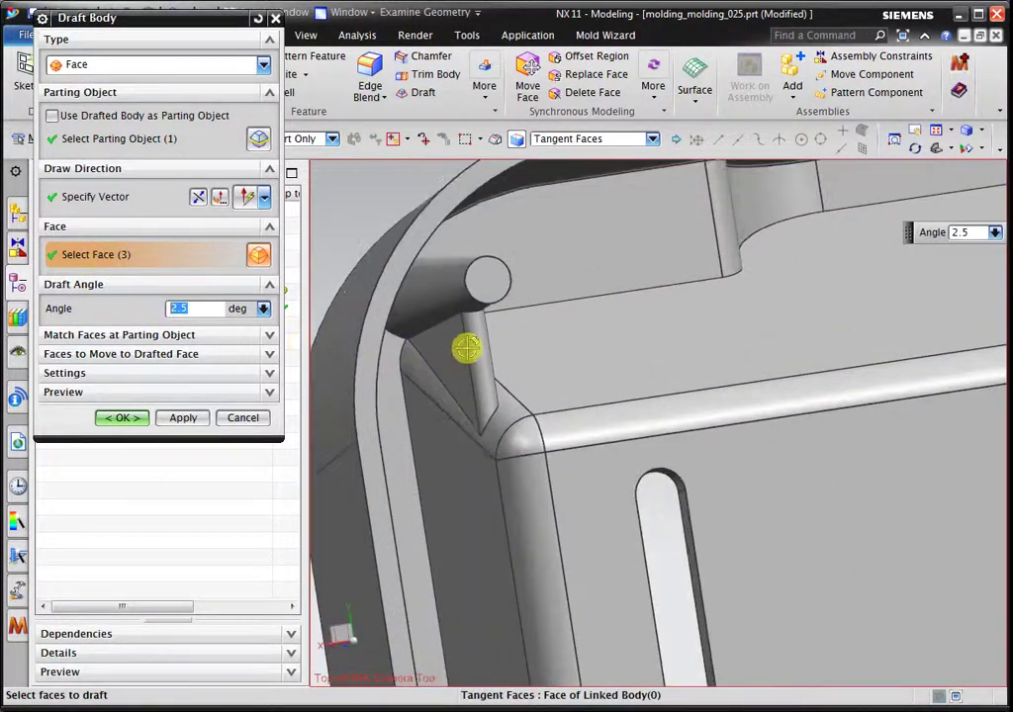
pyautogui.click(465, 356)
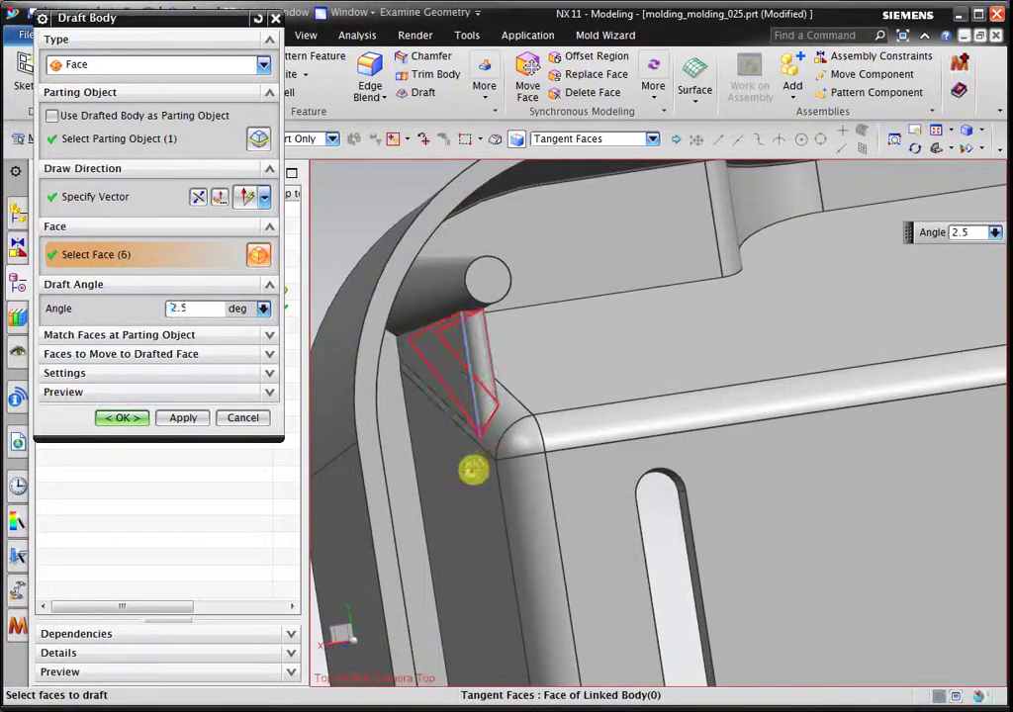
pyautogui.click(121, 418)
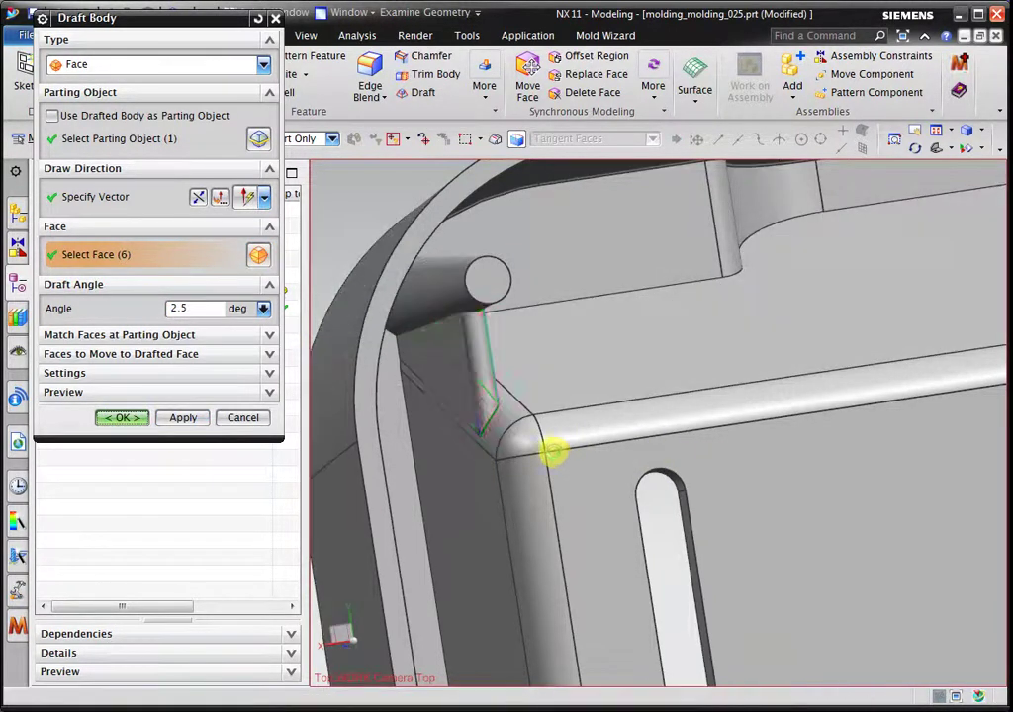
pyautogui.moveTo(543, 450)
pyautogui.mouseDown(button='middle')
pyautogui.moveTo(492, 448)
pyautogui.moveTo(629, 475)
pyautogui.moveTo(632, 452)
pyautogui.moveTo(579, 459)
pyautogui.moveTo(555, 478)
pyautogui.mouseUp(button='middle')
pyautogui.scroll(5, 852, 445)
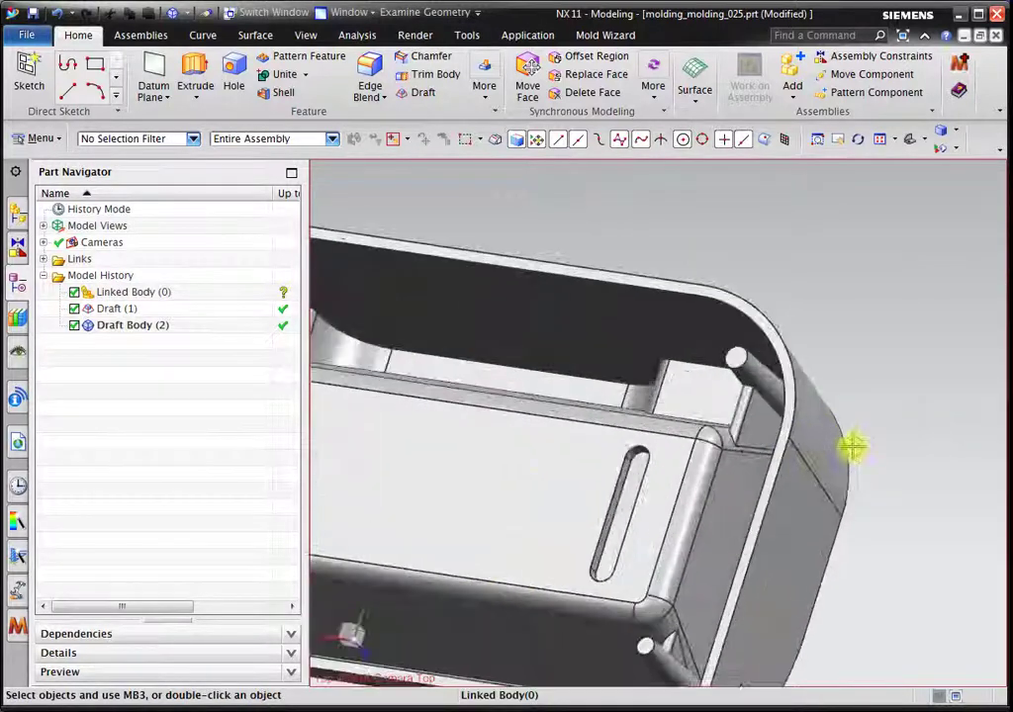
pyautogui.scroll(2, 798, 456)
pyautogui.moveTo(798, 457)
pyautogui.mouseDown(button='middle')
pyautogui.moveTo(875, 485)
pyautogui.moveTo(840, 456)
pyautogui.moveTo(879, 370)
pyautogui.moveTo(849, 572)
pyautogui.moveTo(765, 613)
pyautogui.mouseUp(button='middle')
pyautogui.scroll(3, 818, 569)
pyautogui.moveTo(819, 569)
pyautogui.mouseDown(button='middle')
pyautogui.moveTo(828, 578)
pyautogui.moveTo(814, 592)
pyautogui.moveTo(809, 577)
pyautogui.moveTo(858, 571)
pyautogui.moveTo(854, 558)
pyautogui.moveTo(827, 557)
pyautogui.moveTo(791, 495)
pyautogui.mouseUp(button='middle')
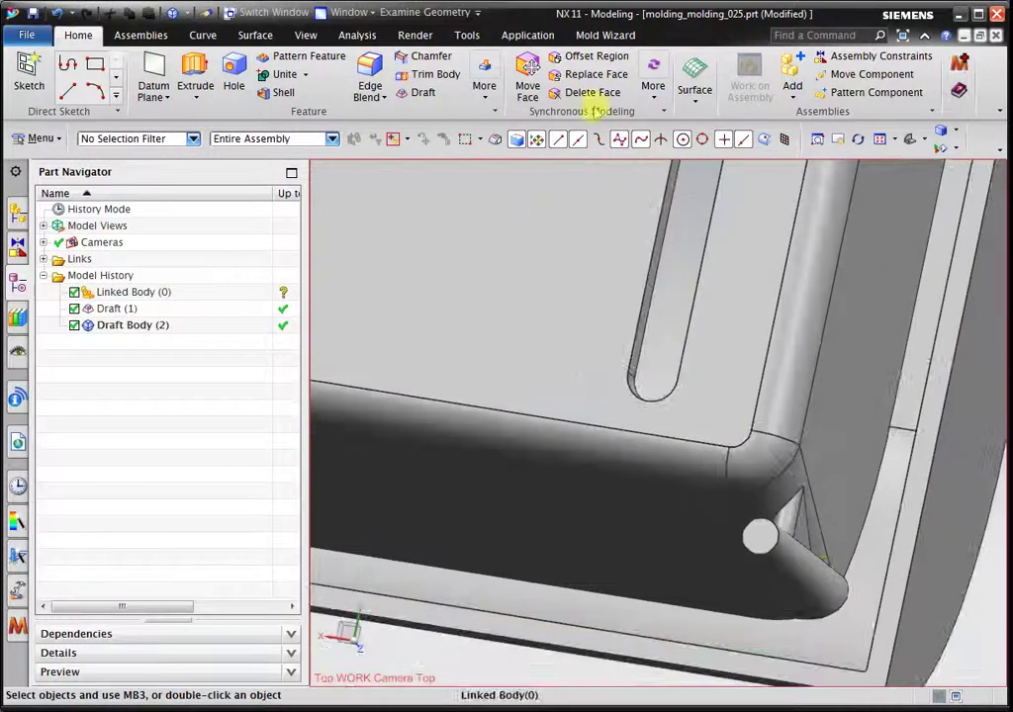
pyautogui.click(483, 99)
# - Draft three of the other pin's faces from the flat parting face and apply
pyautogui.click(515, 186)
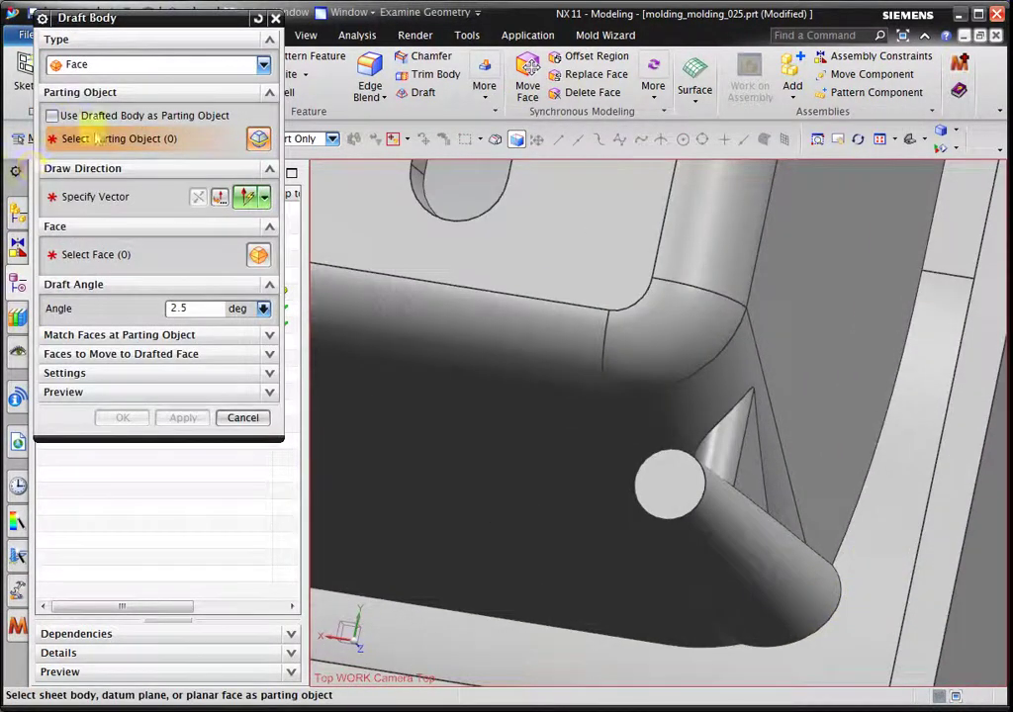
pyautogui.moveTo(767, 513)
pyautogui.mouseDown(button='middle')
pyautogui.moveTo(801, 570)
pyautogui.moveTo(731, 358)
pyautogui.moveTo(777, 418)
pyautogui.moveTo(762, 418)
pyautogui.moveTo(610, 277)
pyautogui.mouseUp(button='middle')
pyautogui.scroll(3, 732, 358)
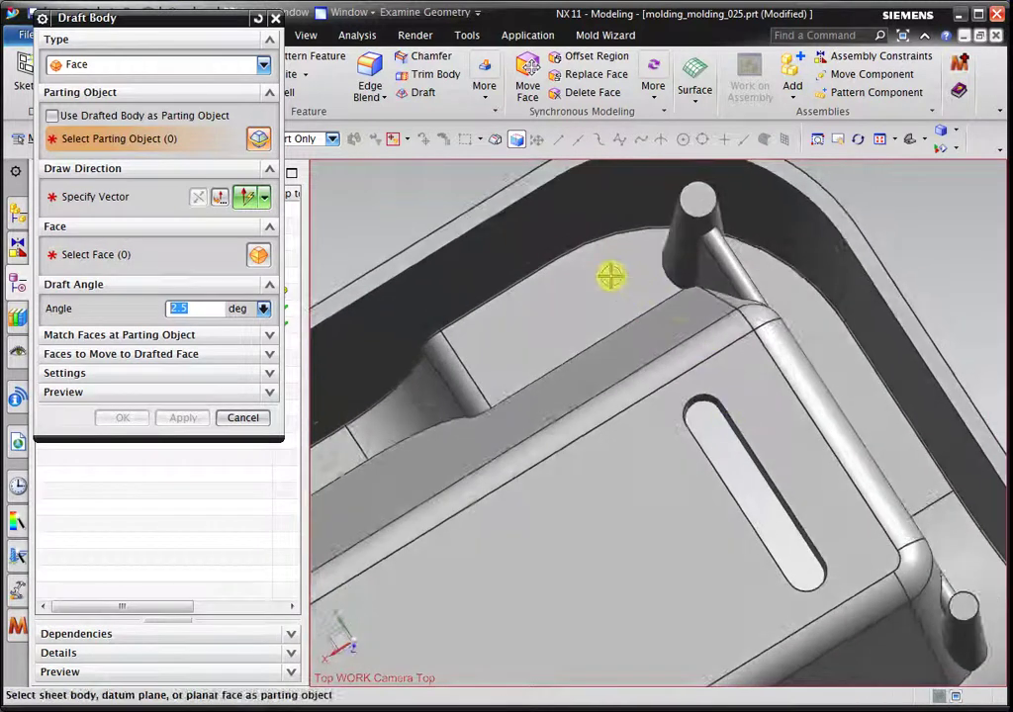
pyautogui.click(610, 277)
pyautogui.click(163, 197)
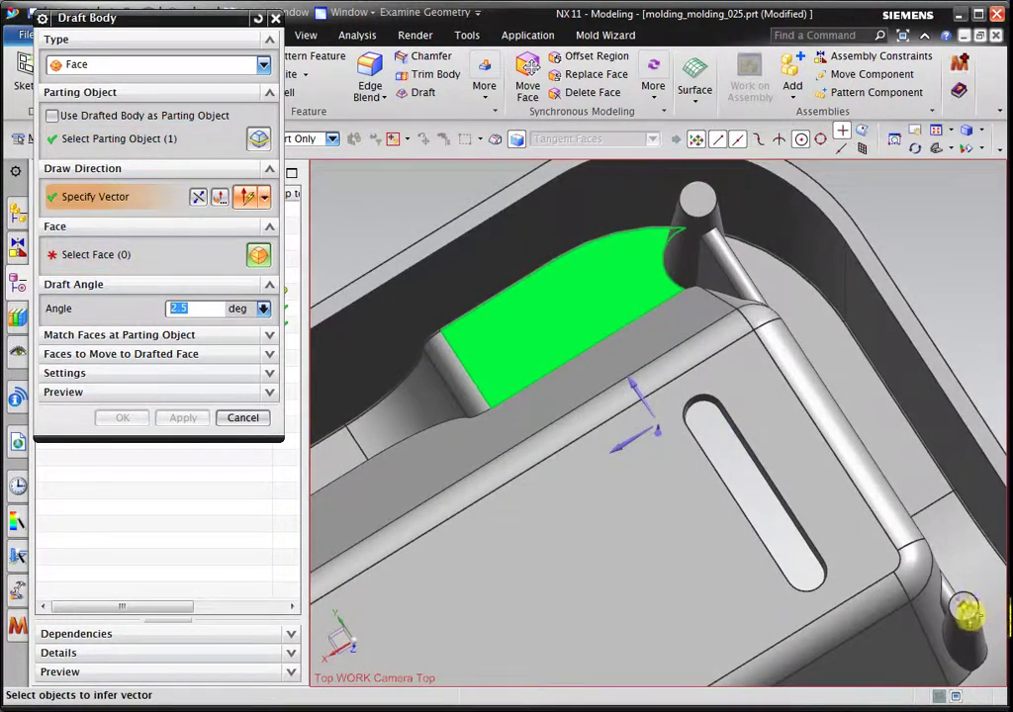
pyautogui.scroll(-3, 666, 491)
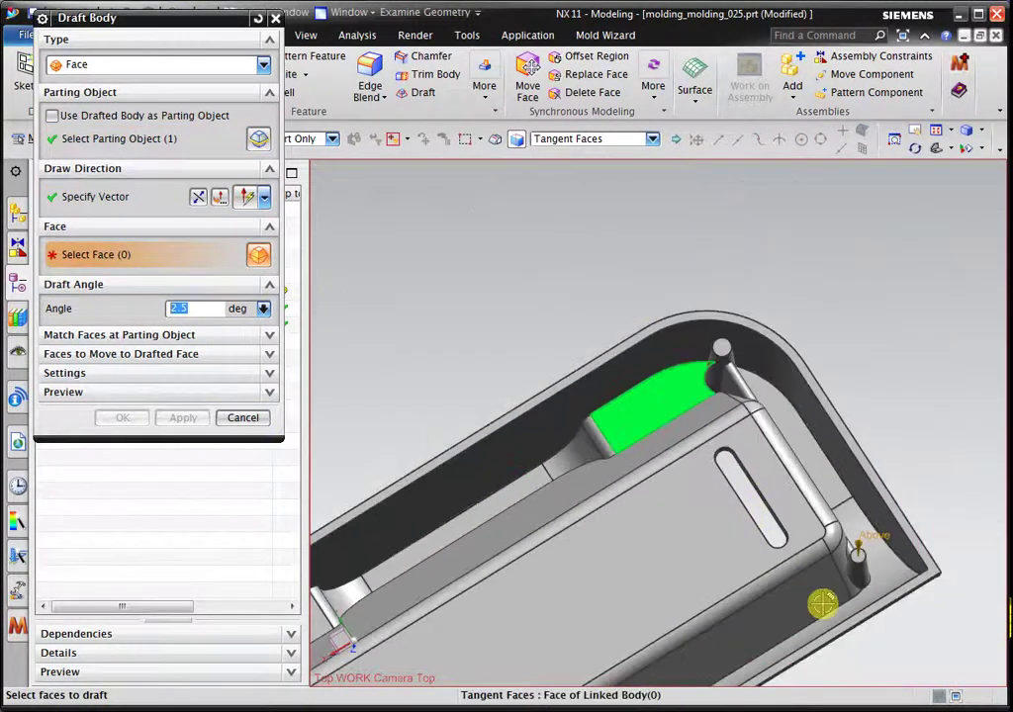
pyautogui.scroll(5, 881, 524)
pyautogui.moveTo(887, 420)
pyautogui.mouseDown(button='middle')
pyautogui.moveTo(886, 363)
pyautogui.moveTo(865, 425)
pyautogui.moveTo(759, 524)
pyautogui.mouseUp(button='middle')
pyautogui.click(758, 529)
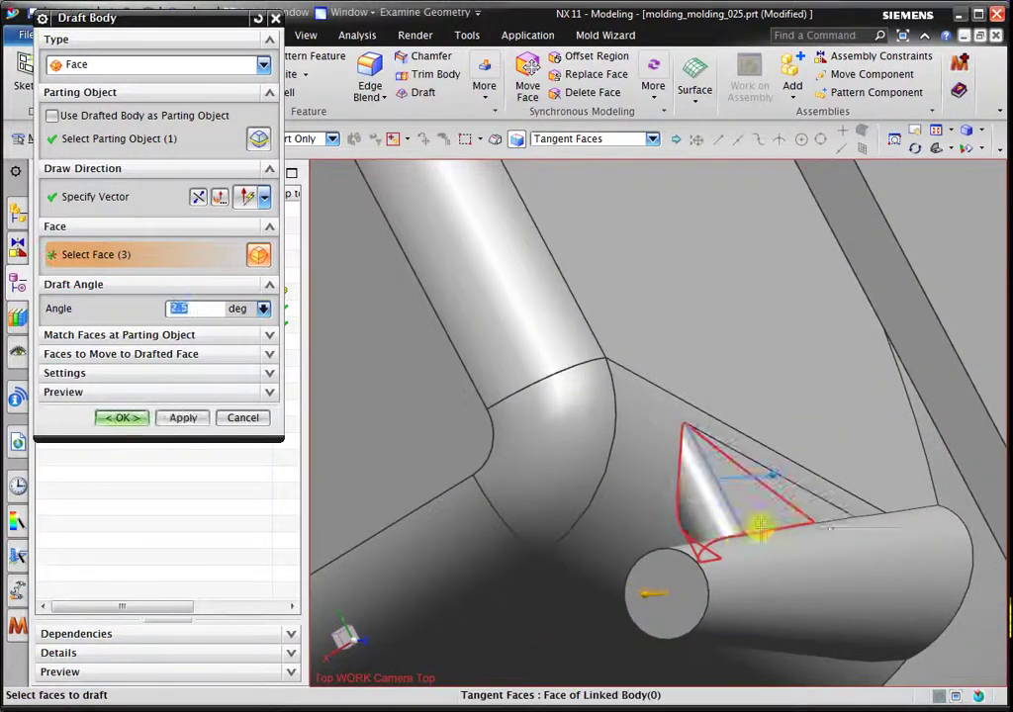
pyautogui.click(183, 416)
# - Edit Draft Body (3) to add the triangular face, bringing it to six drafted faces
pyautogui.scroll(-5, 776, 289)
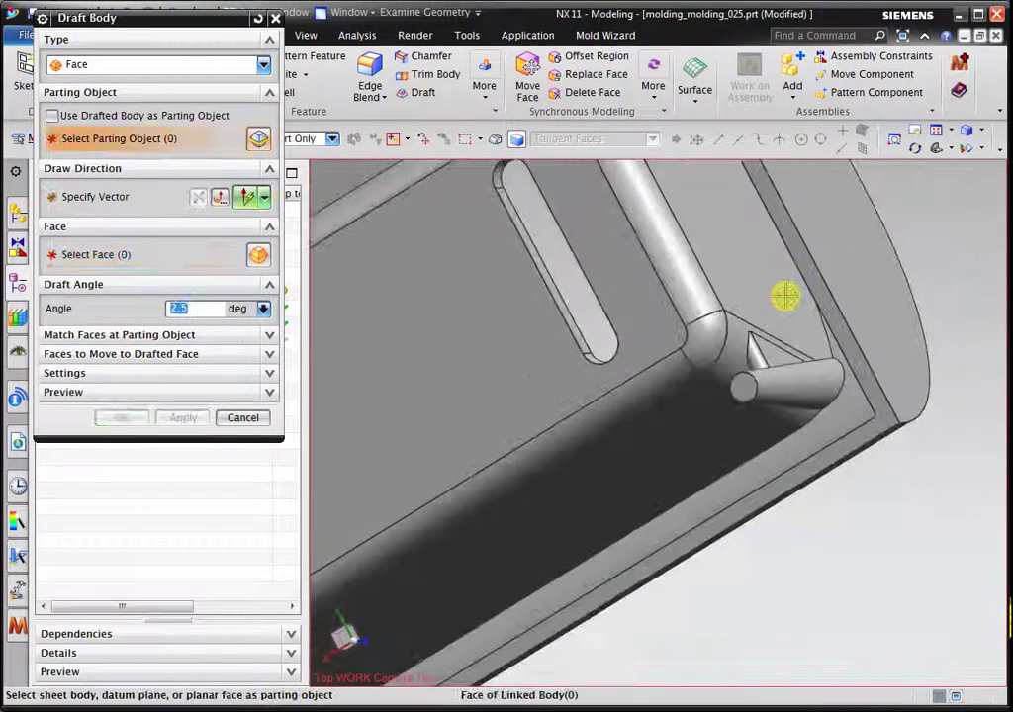
pyautogui.scroll(-3, 588, 493)
pyautogui.scroll(5, 426, 569)
pyautogui.scroll(2, 461, 468)
pyautogui.moveTo(461, 468)
pyautogui.mouseDown(button='middle')
pyautogui.moveTo(510, 463)
pyautogui.moveTo(413, 439)
pyautogui.mouseUp(button='middle')
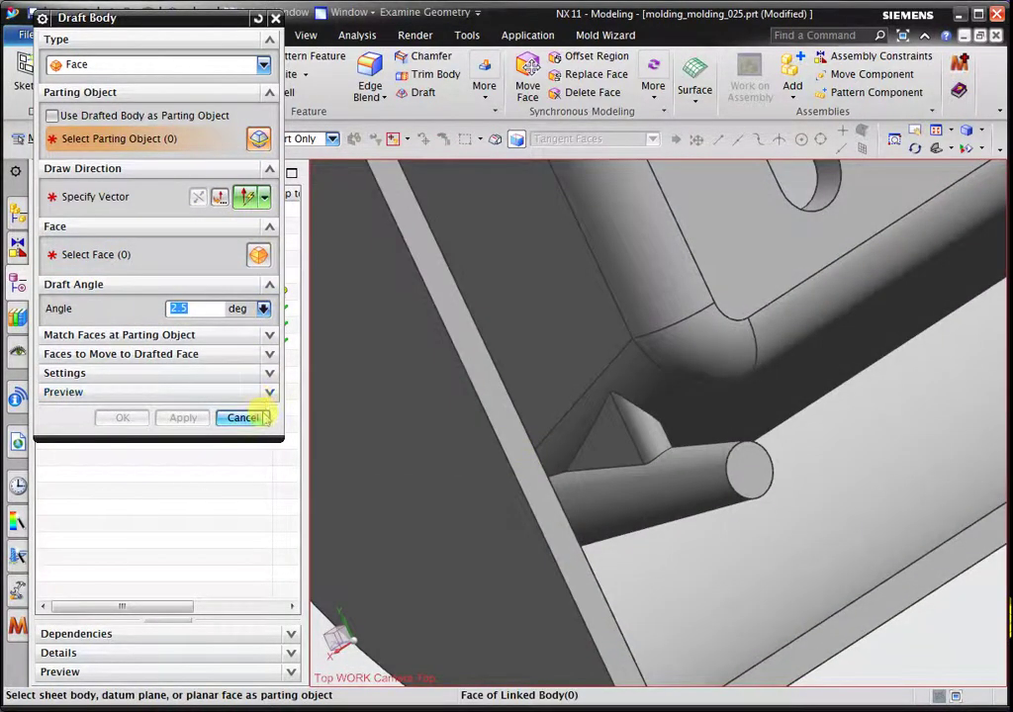
pyautogui.click(242, 417)
pyautogui.doubleClick(136, 341)
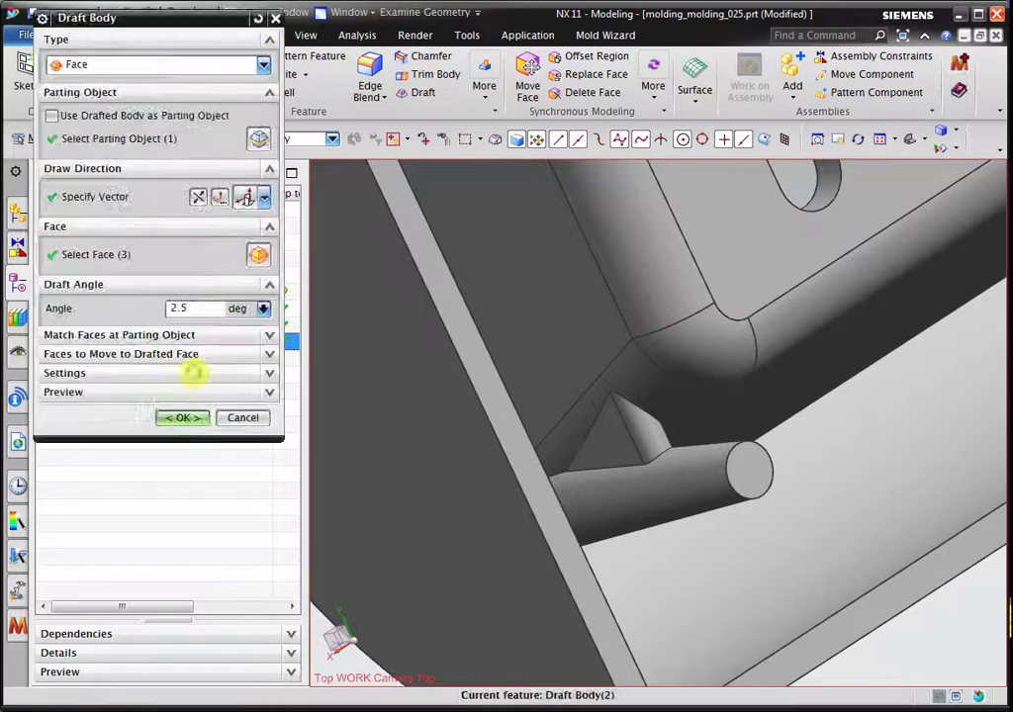
pyautogui.click(148, 252)
pyautogui.click(608, 457)
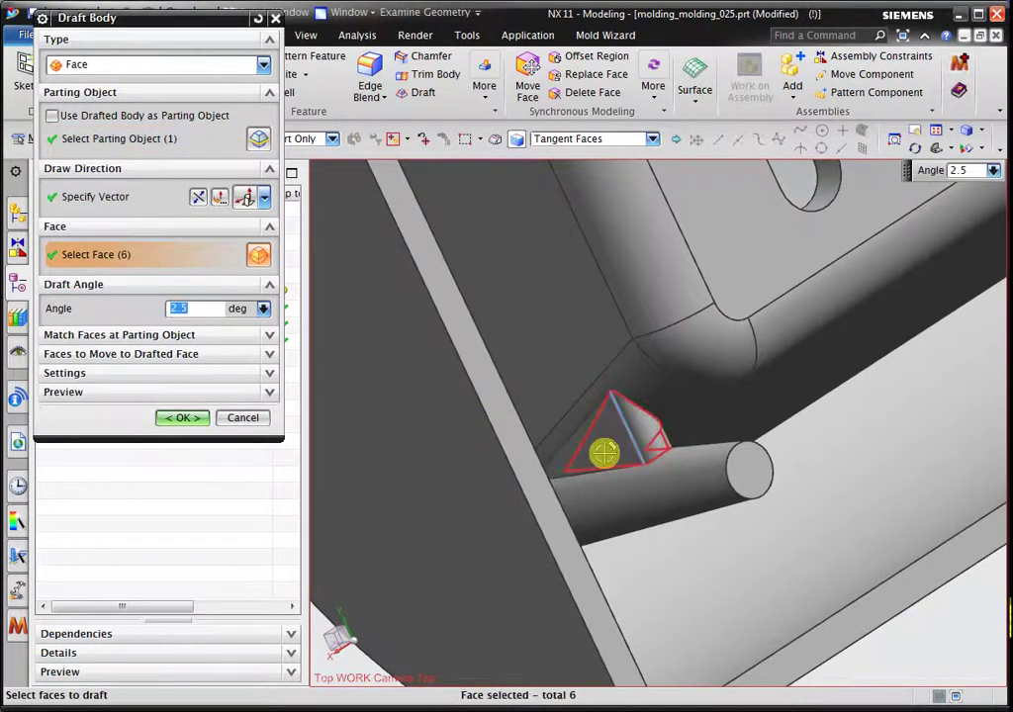
pyautogui.click(182, 419)
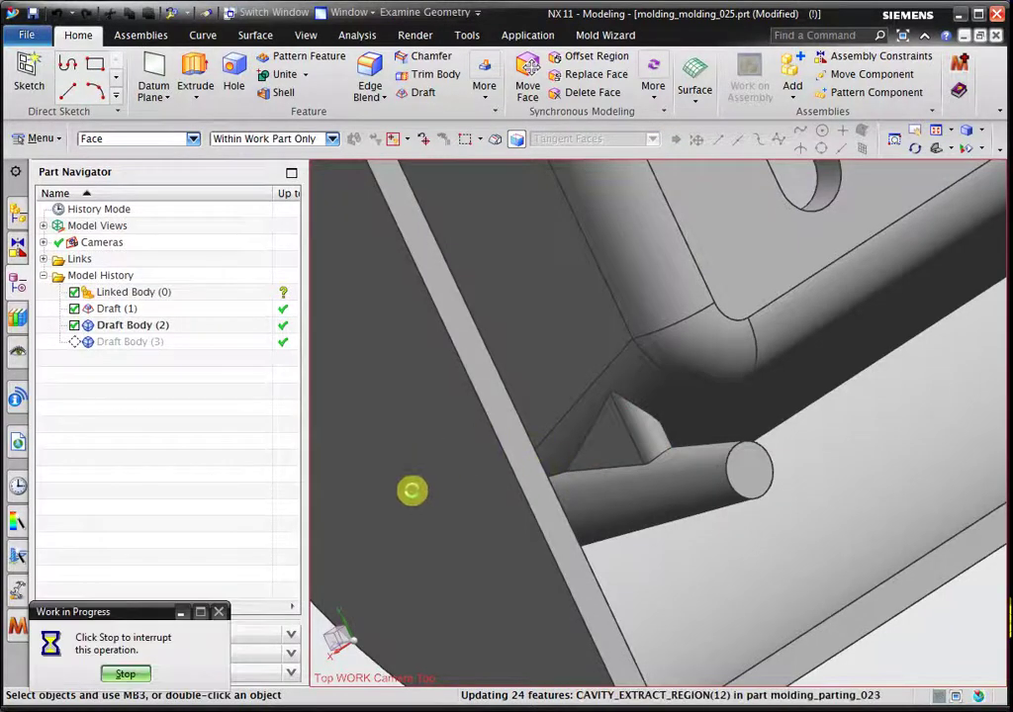
# - Switch from molding_molding_025 to its parent assembly, then display molding_cavity_002
pyautogui.moveTo(402, 490)
pyautogui.mouseDown(button='middle')
pyautogui.moveTo(516, 390)
pyautogui.moveTo(420, 461)
pyautogui.moveTo(438, 429)
pyautogui.moveTo(510, 392)
pyautogui.moveTo(500, 390)
pyautogui.mouseUp(button='middle')
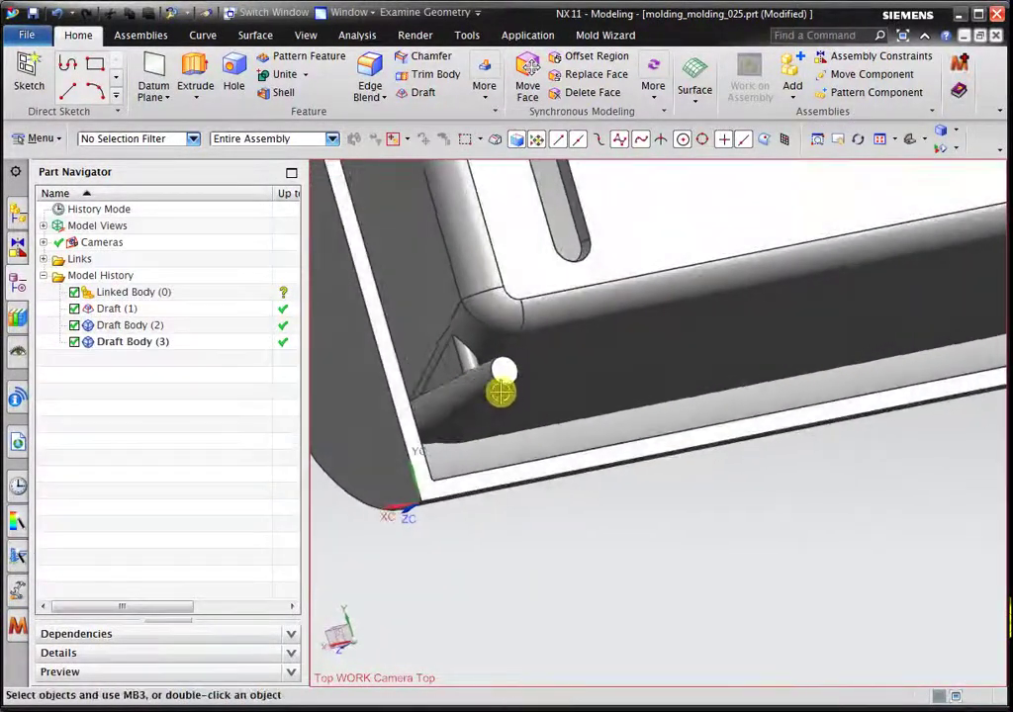
pyautogui.scroll(-5, 719, 357)
pyautogui.moveTo(719, 357)
pyautogui.mouseDown(button='middle')
pyautogui.moveTo(687, 339)
pyautogui.moveTo(704, 345)
pyautogui.mouseUp(button='middle')
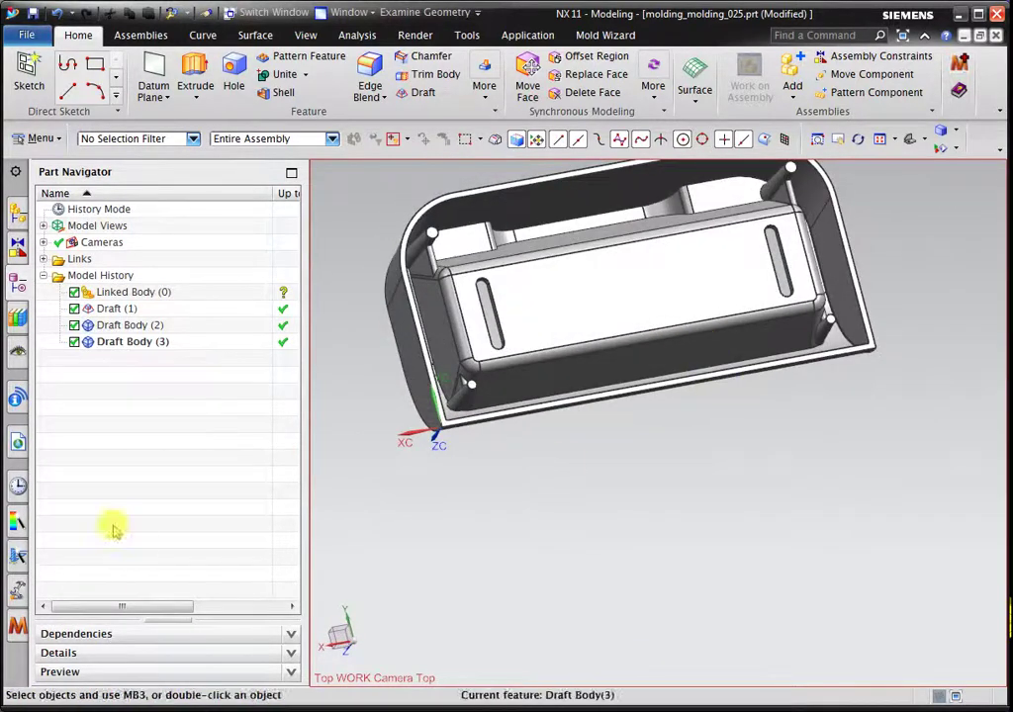
pyautogui.click(20, 209)
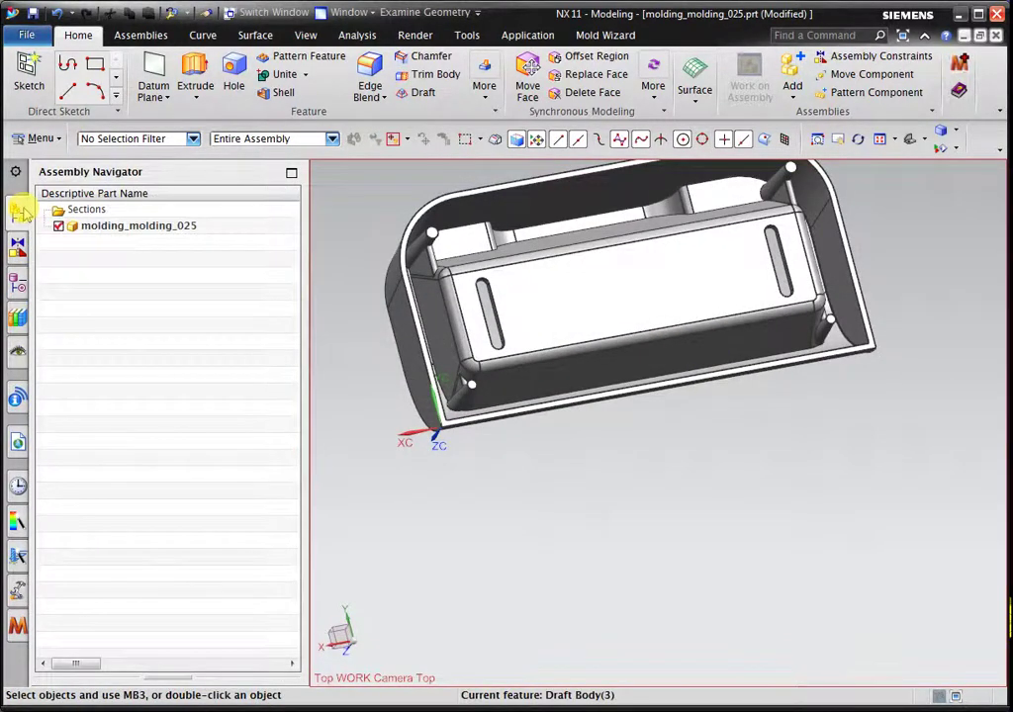
pyautogui.rightClick(165, 227)
pyautogui.moveTo(226, 233)
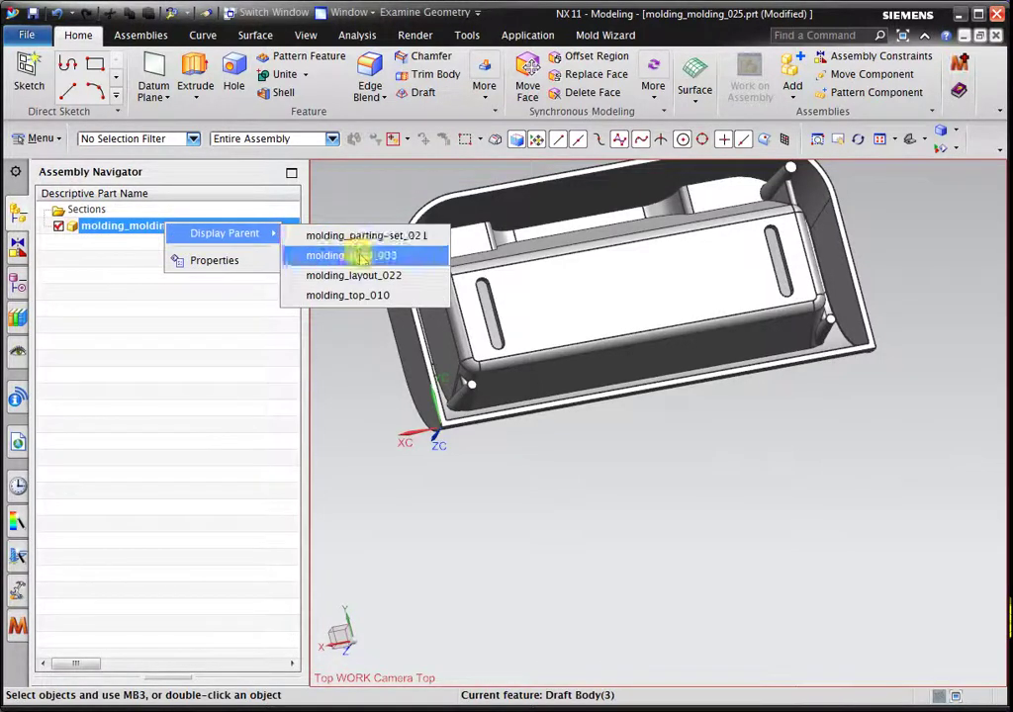
pyautogui.click(360, 295)
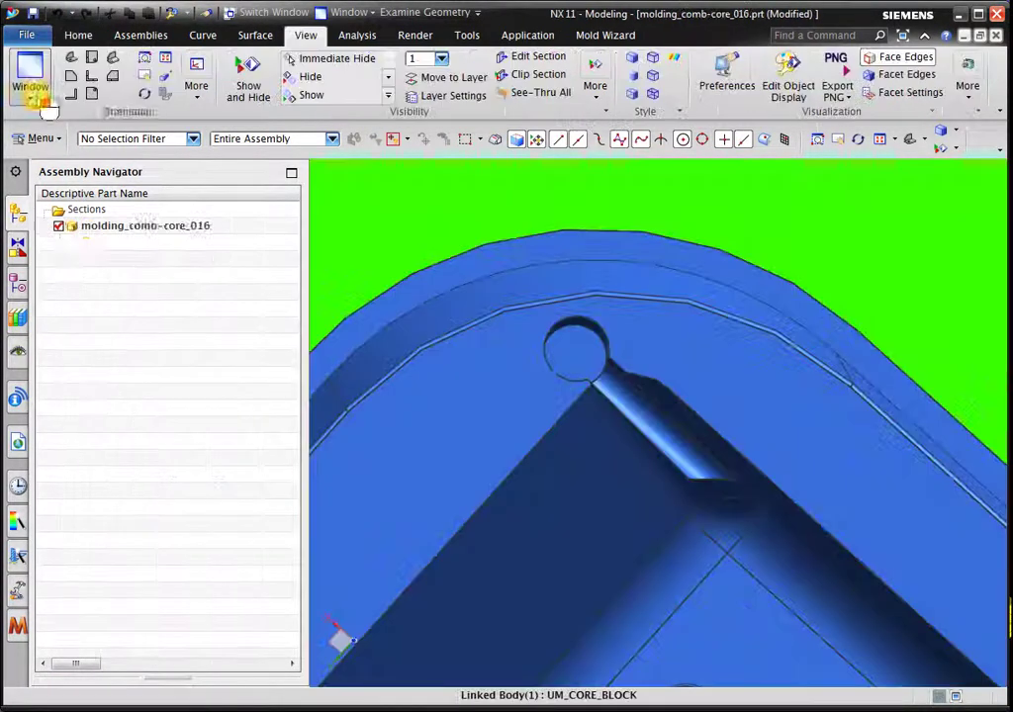
pyautogui.click(30, 84)
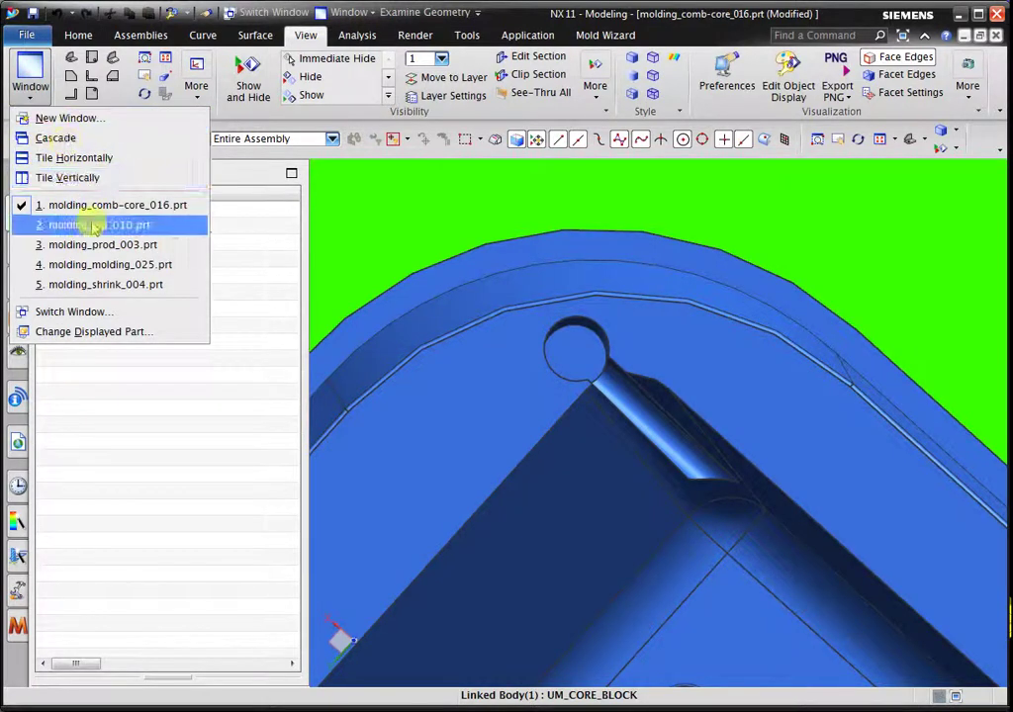
pyautogui.click(99, 332)
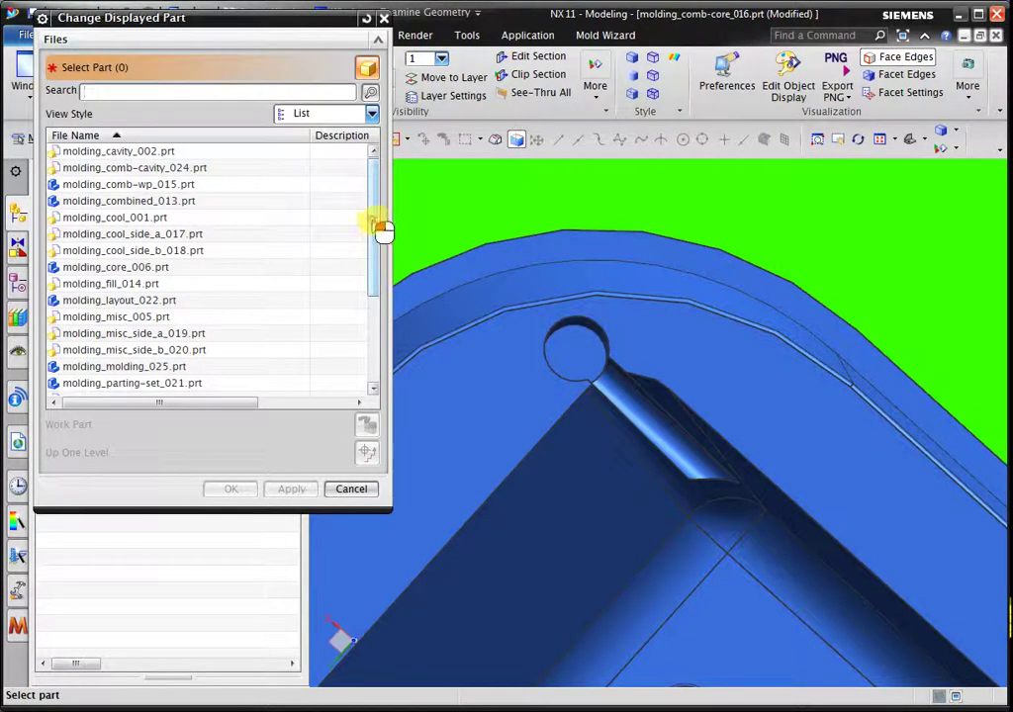
pyautogui.click(168, 154)
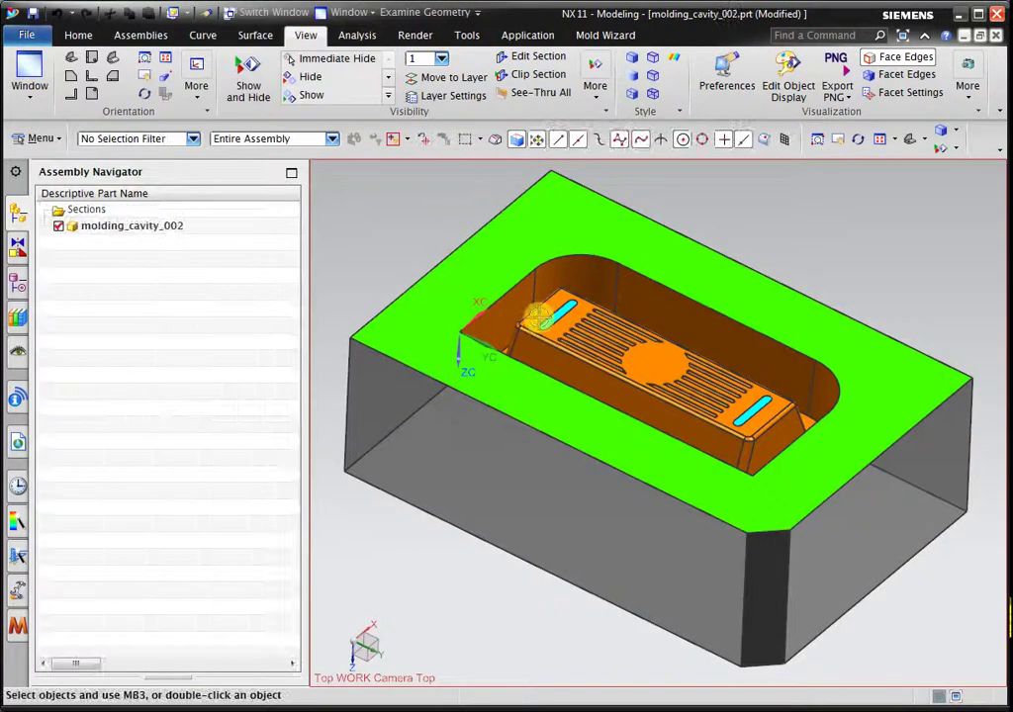
# - Display molding_core_006.prt from the Change Displayed Part list
pyautogui.scroll(3, 440, 247)
pyautogui.moveTo(553, 290)
pyautogui.mouseDown(button='middle')
pyautogui.moveTo(575, 339)
pyautogui.moveTo(410, 280)
pyautogui.mouseUp(button='middle')
pyautogui.click(30, 89)
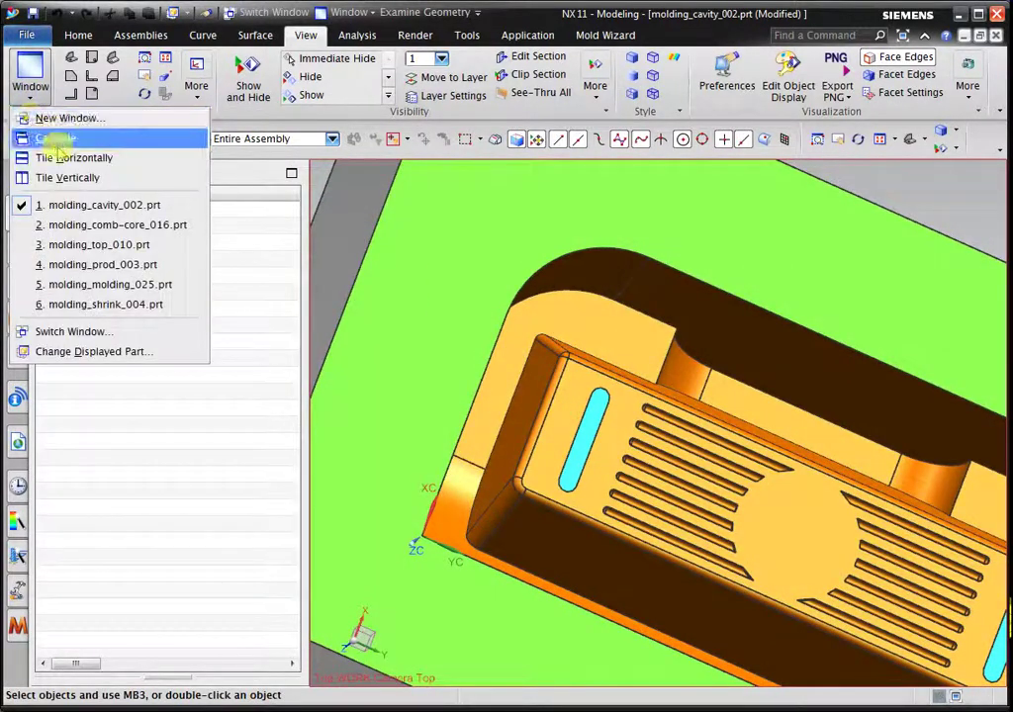
pyautogui.click(168, 356)
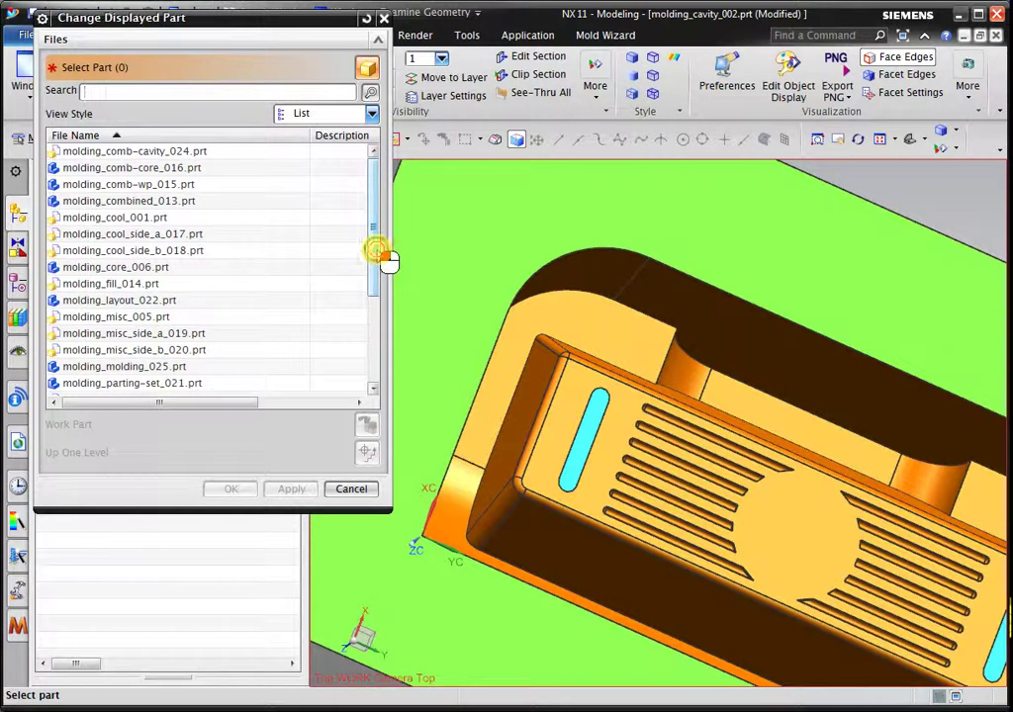
pyautogui.doubleClick(166, 267)
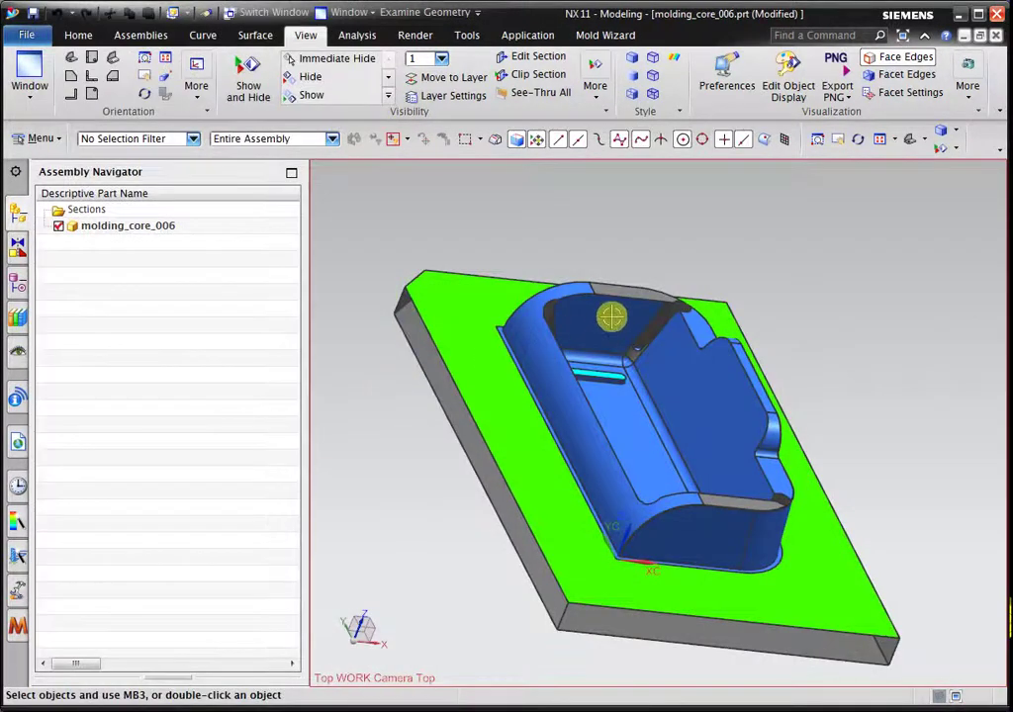
pyautogui.scroll(5, 655, 299)
pyautogui.moveTo(656, 299)
pyautogui.mouseDown(button='middle')
pyautogui.moveTo(701, 318)
pyautogui.moveTo(675, 324)
pyautogui.moveTo(582, 281)
pyautogui.moveTo(567, 351)
pyautogui.moveTo(549, 356)
pyautogui.moveTo(558, 355)
pyautogui.moveTo(561, 371)
pyautogui.moveTo(591, 311)
pyautogui.mouseUp(button='middle')
pyautogui.scroll(3, 576, 343)
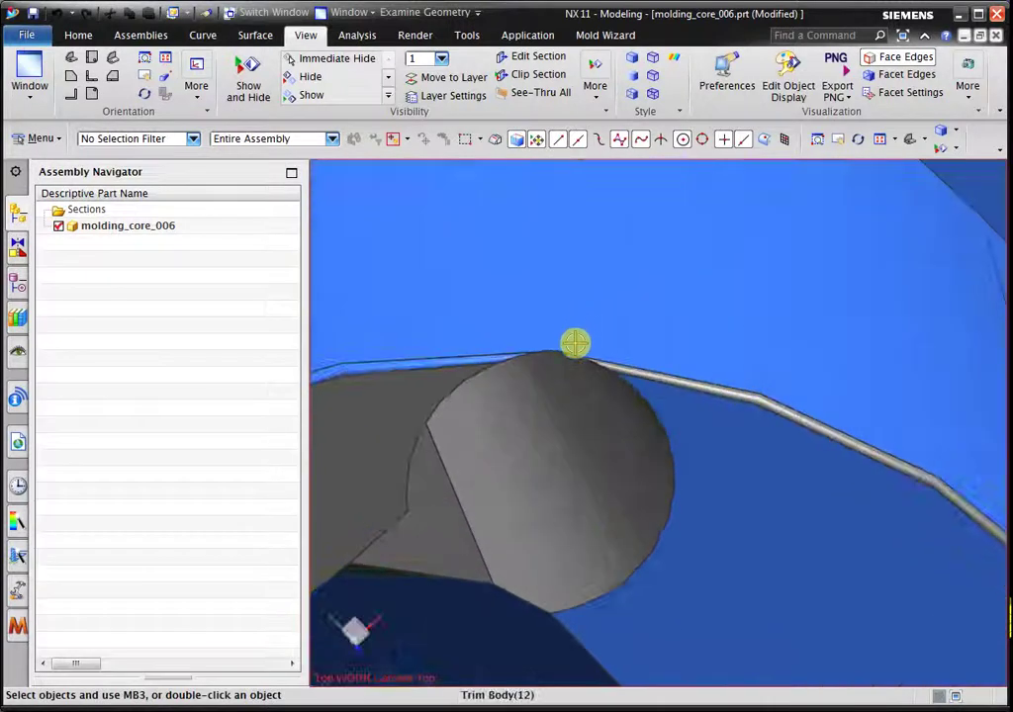
pyautogui.scroll(2, 576, 343)
pyautogui.moveTo(560, 357)
pyautogui.mouseDown(button='middle')
pyautogui.moveTo(563, 296)
pyautogui.moveTo(633, 396)
pyautogui.moveTo(659, 392)
pyautogui.moveTo(634, 336)
pyautogui.moveTo(683, 362)
pyautogui.moveTo(694, 385)
pyautogui.moveTo(650, 397)
pyautogui.moveTo(638, 369)
pyautogui.mouseUp(button='middle')
pyautogui.scroll(2, 432, 366)
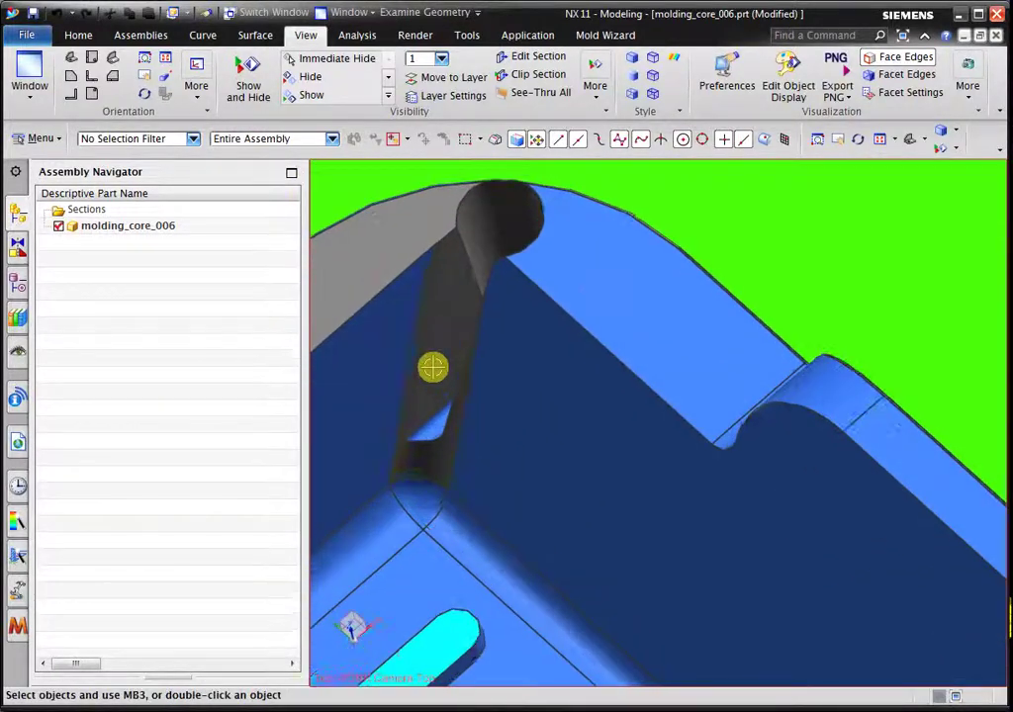
pyautogui.click(87, 40)
# - Start a 0.2 mm edge blend on the pin-end tangent chain, the diagonal edge and one more edge
pyautogui.click(368, 74)
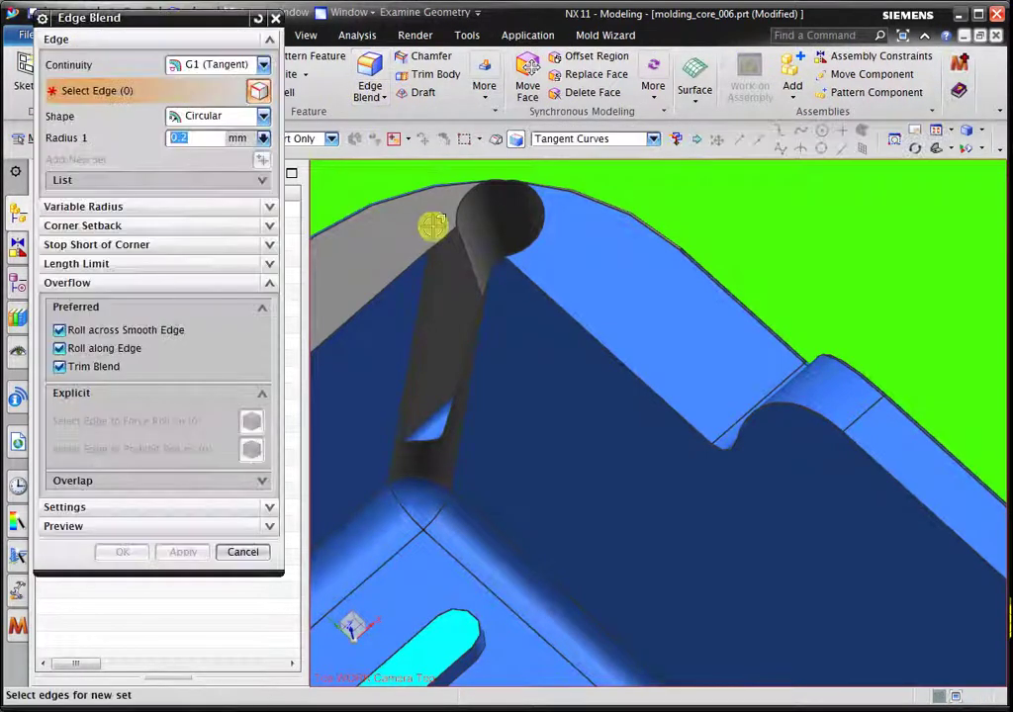
pyautogui.scroll(2, 436, 198)
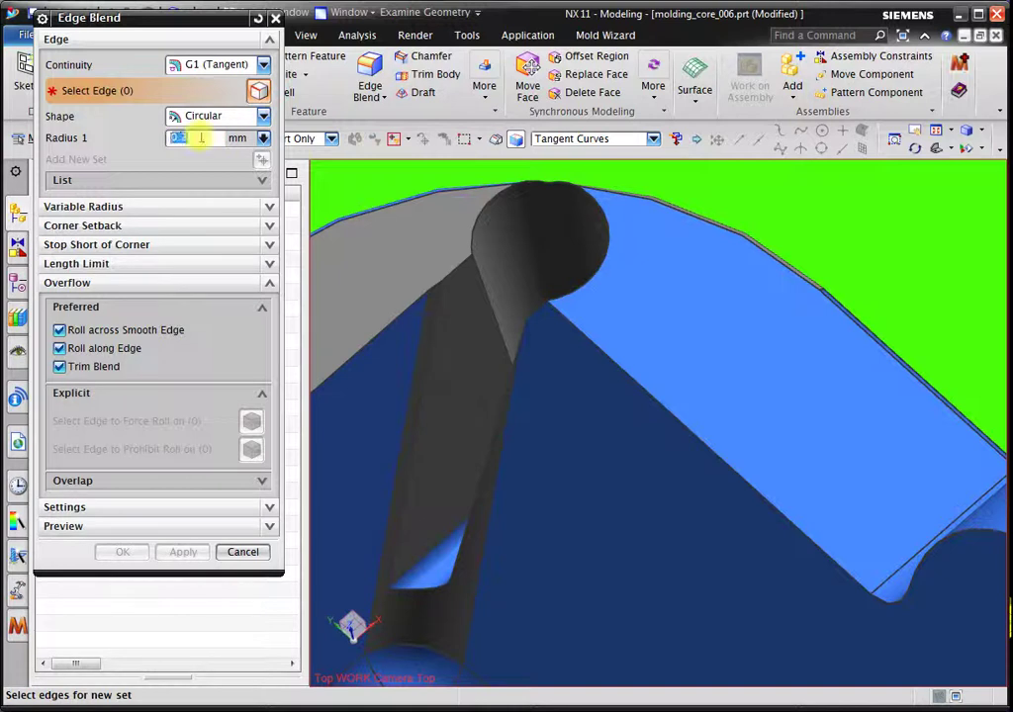
pyautogui.click(470, 230)
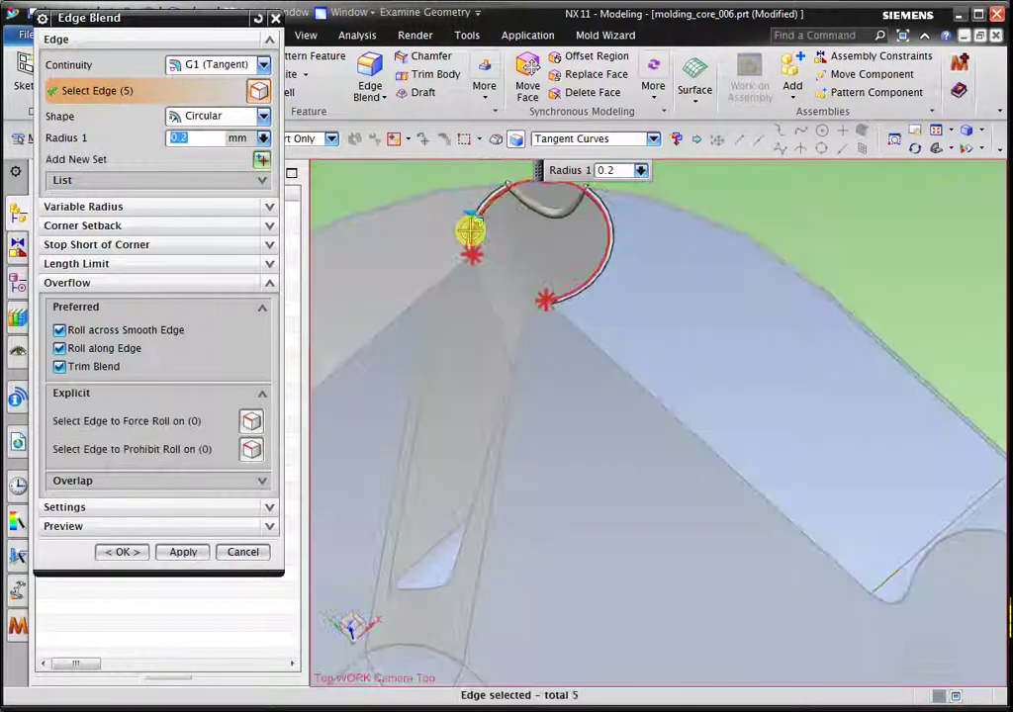
pyautogui.moveTo(565, 234)
pyautogui.mouseDown(button='middle')
pyautogui.moveTo(583, 238)
pyautogui.moveTo(438, 293)
pyautogui.mouseUp(button='middle')
pyautogui.scroll(4, 438, 293)
pyautogui.click(515, 324)
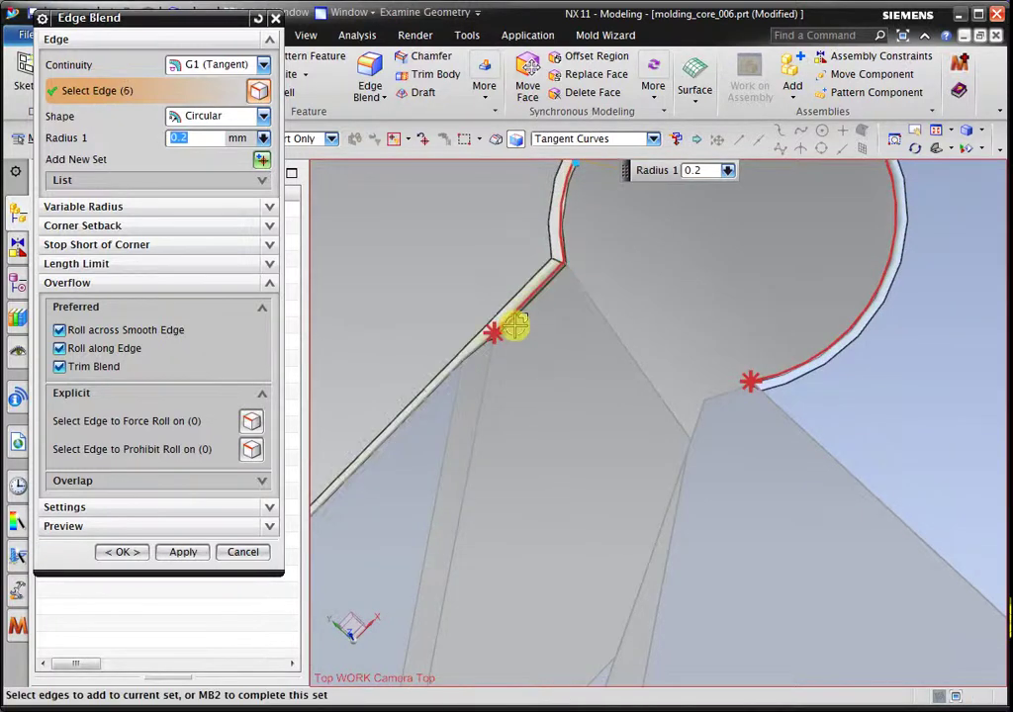
pyautogui.scroll(-5, 548, 366)
pyautogui.scroll(-2, 559, 396)
pyautogui.scroll(5, 564, 403)
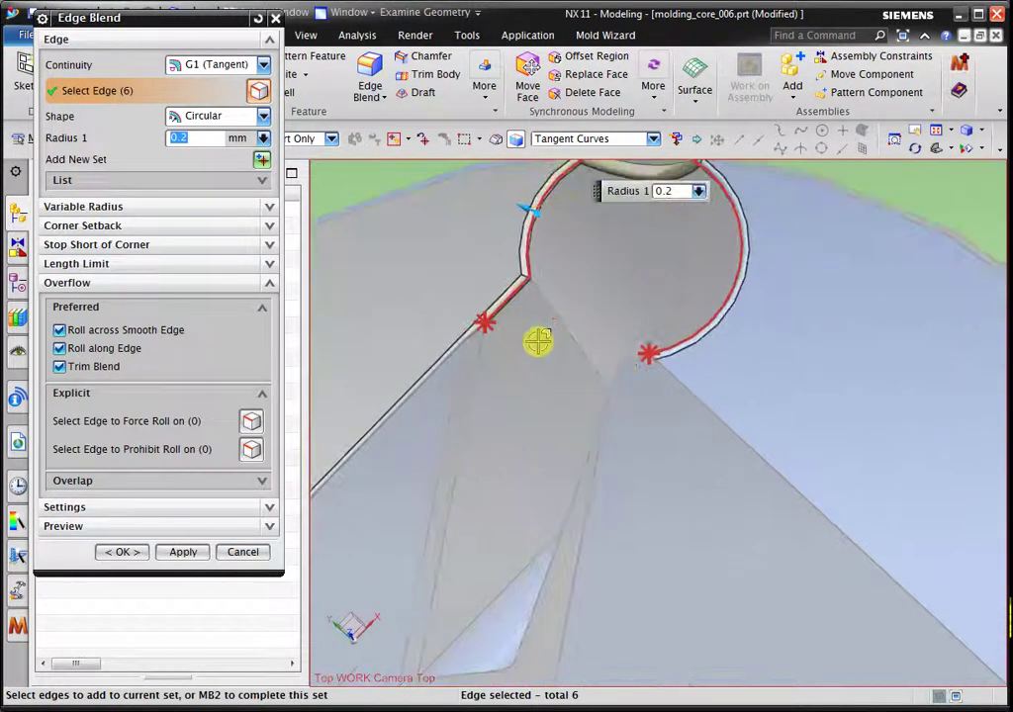
pyautogui.scroll(5, 542, 344)
pyautogui.click(745, 447)
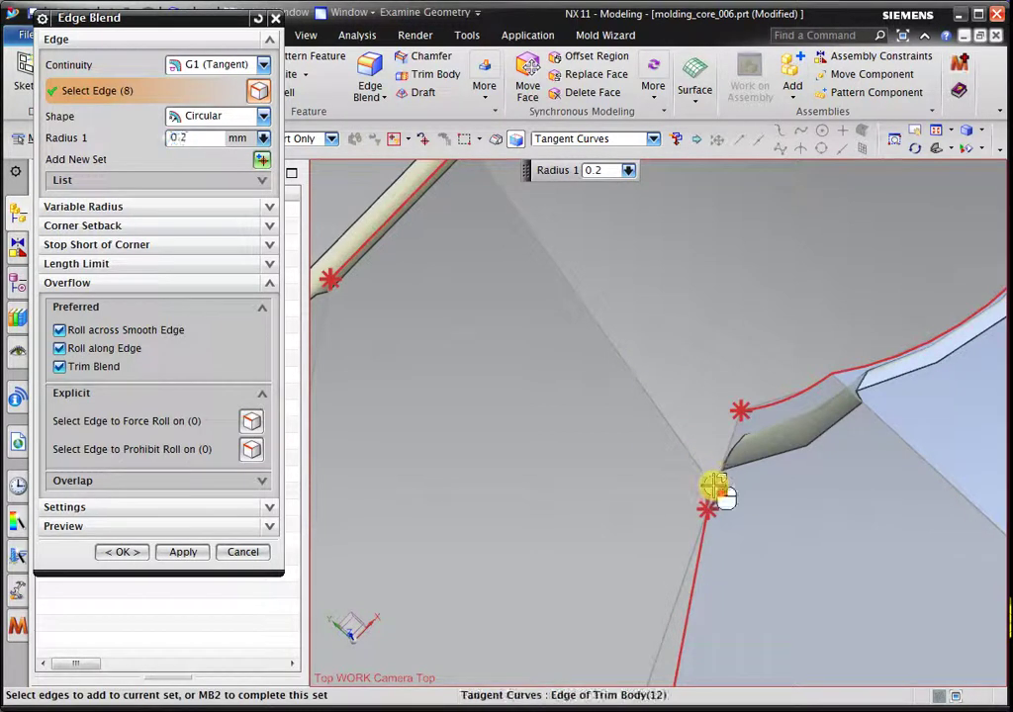
# - Add more edges and the tube edges to the blend, then remove an unwanted edge
pyautogui.click(605, 350)
pyautogui.moveTo(605, 350)
pyautogui.mouseDown(button='middle')
pyautogui.moveTo(727, 454)
pyautogui.moveTo(762, 454)
pyautogui.moveTo(769, 535)
pyautogui.moveTo(735, 529)
pyautogui.moveTo(725, 510)
pyautogui.moveTo(728, 518)
pyautogui.mouseUp(button='middle')
pyautogui.scroll(5, 756, 457)
pyautogui.click(754, 451)
pyautogui.scroll(-3, 751, 447)
pyautogui.scroll(5, 584, 617)
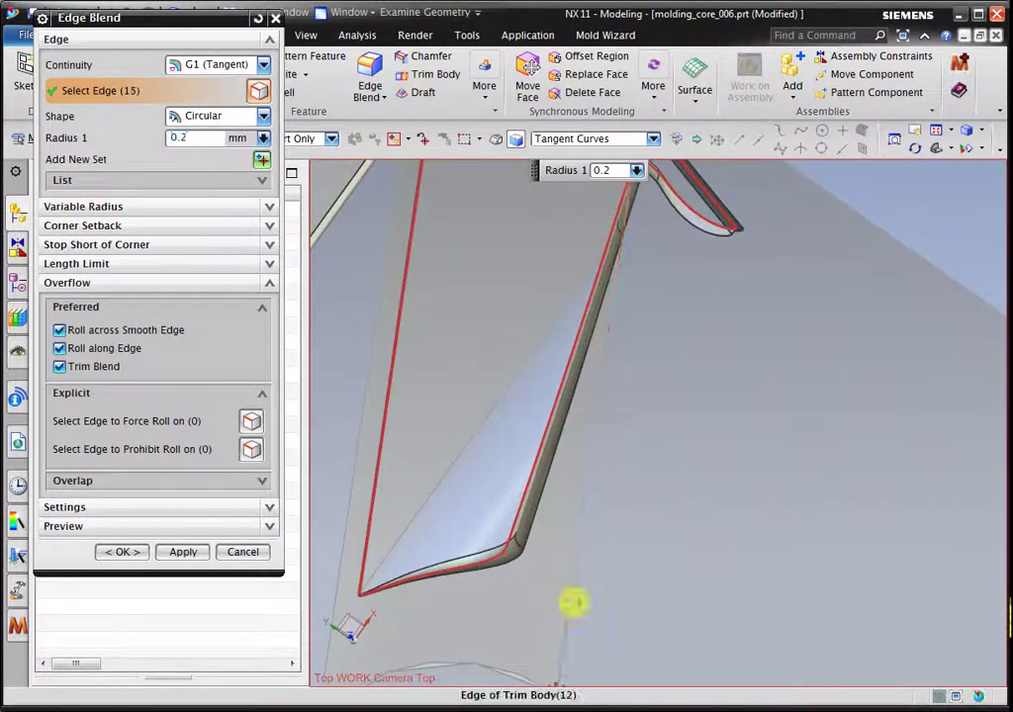
pyautogui.keyDown('shift'); pyautogui.click(573, 602); pyautogui.keyUp('shift')
pyautogui.scroll(-5, 572, 603)
pyautogui.moveTo(570, 610)
pyautogui.mouseDown(button='middle')
pyautogui.moveTo(599, 570)
pyautogui.moveTo(607, 583)
pyautogui.moveTo(617, 543)
pyautogui.moveTo(651, 538)
pyautogui.mouseUp(button='middle')
pyautogui.scroll(3, 622, 365)
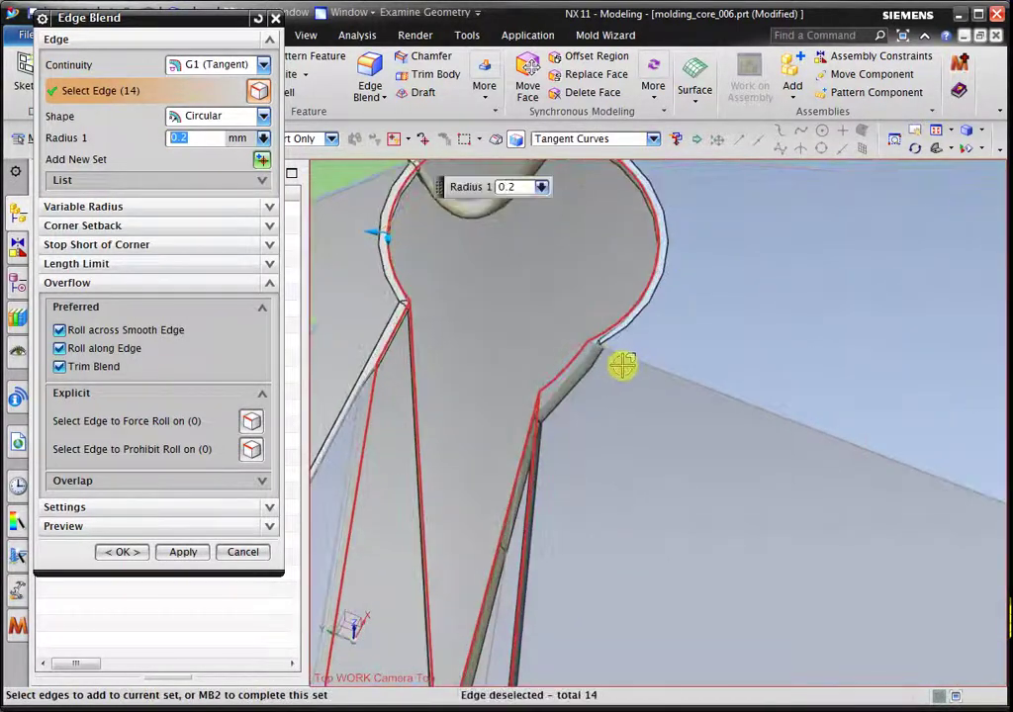
# - Add the long tube edge chain and the round hole's arc edges, reaching 26 edges
pyautogui.click(625, 363)
pyautogui.moveTo(553, 393)
pyautogui.mouseDown(button='middle')
pyautogui.moveTo(516, 410)
pyautogui.moveTo(524, 459)
pyautogui.moveTo(529, 436)
pyautogui.mouseUp(button='middle')
pyautogui.scroll(-2, 454, 355)
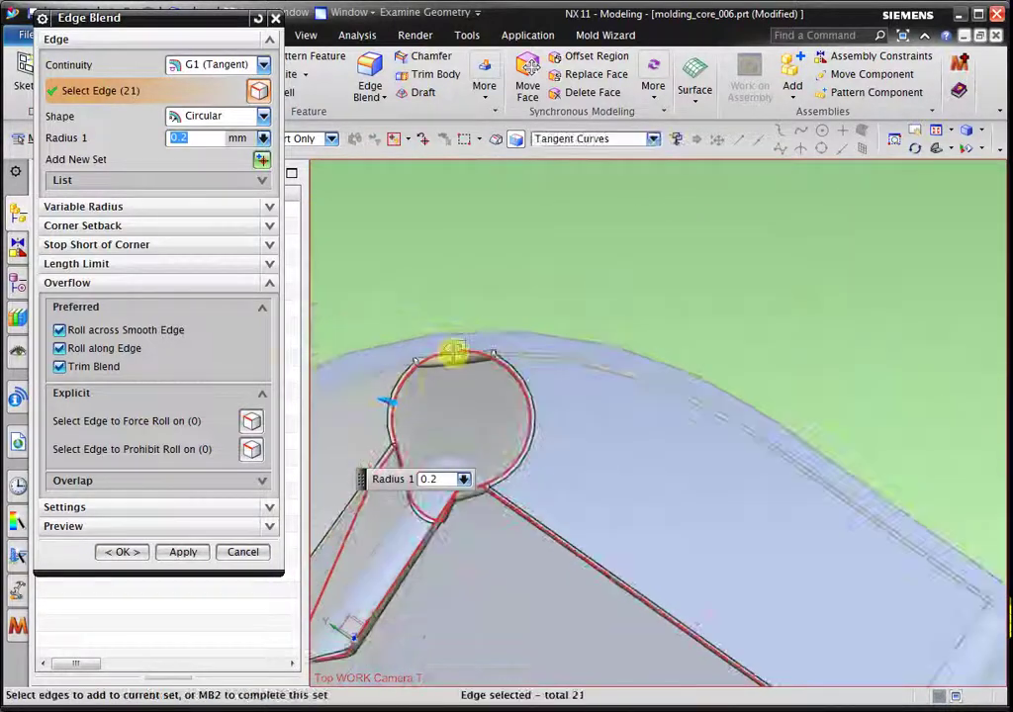
pyautogui.scroll(-2, 517, 303)
pyautogui.scroll(-2, 834, 573)
pyautogui.scroll(3, 834, 573)
pyautogui.scroll(3, 650, 357)
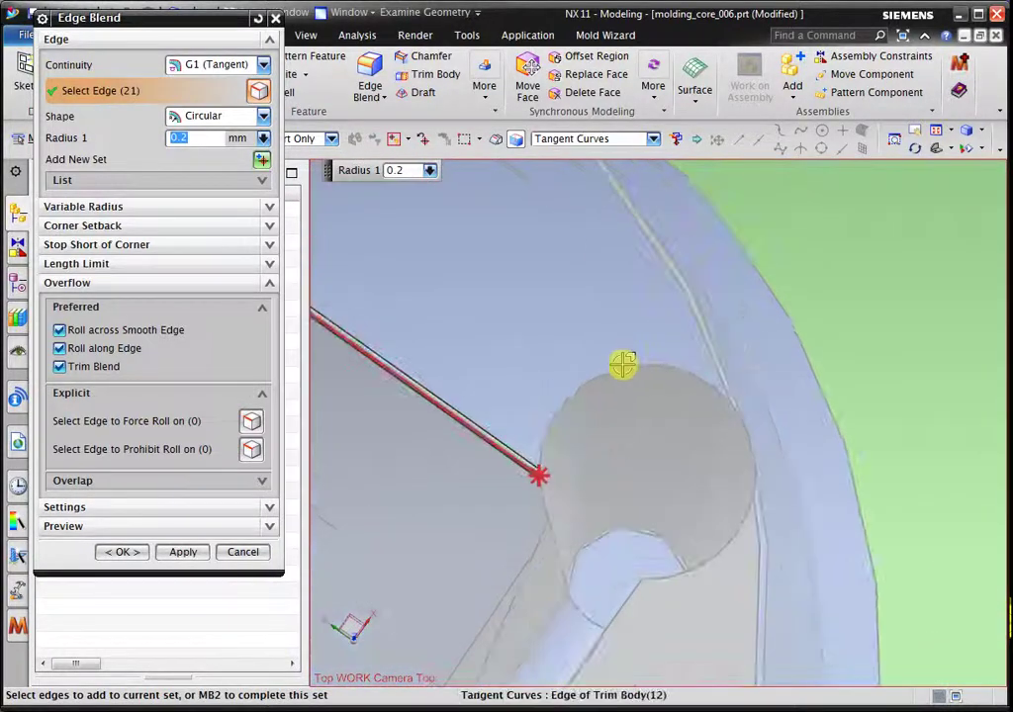
pyautogui.click(594, 383)
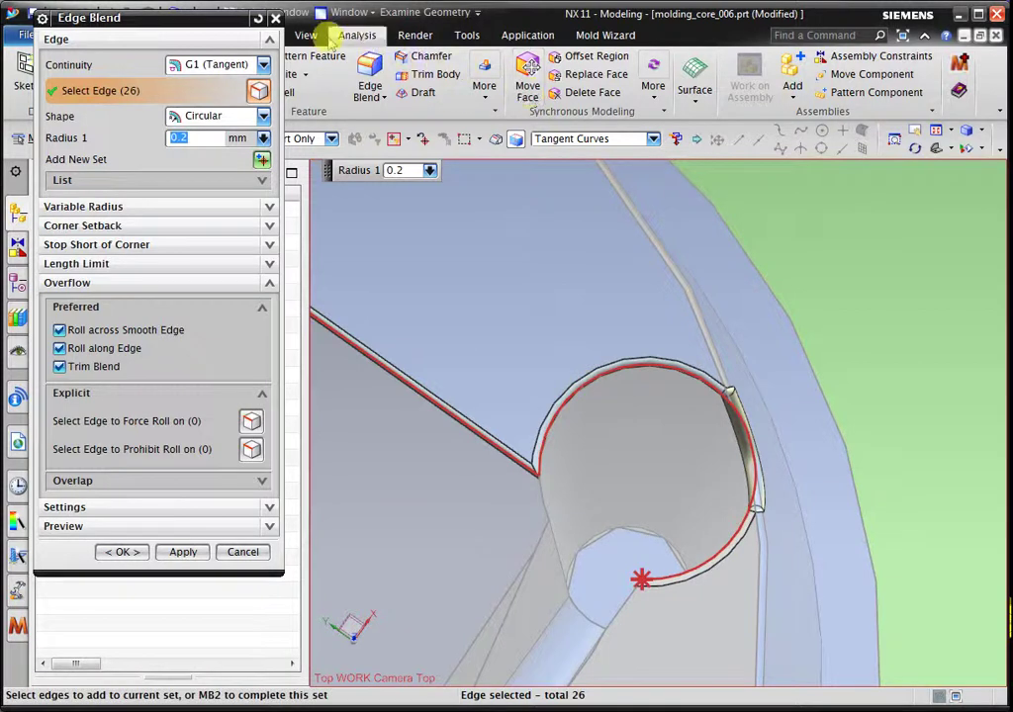
pyautogui.click(304, 36)
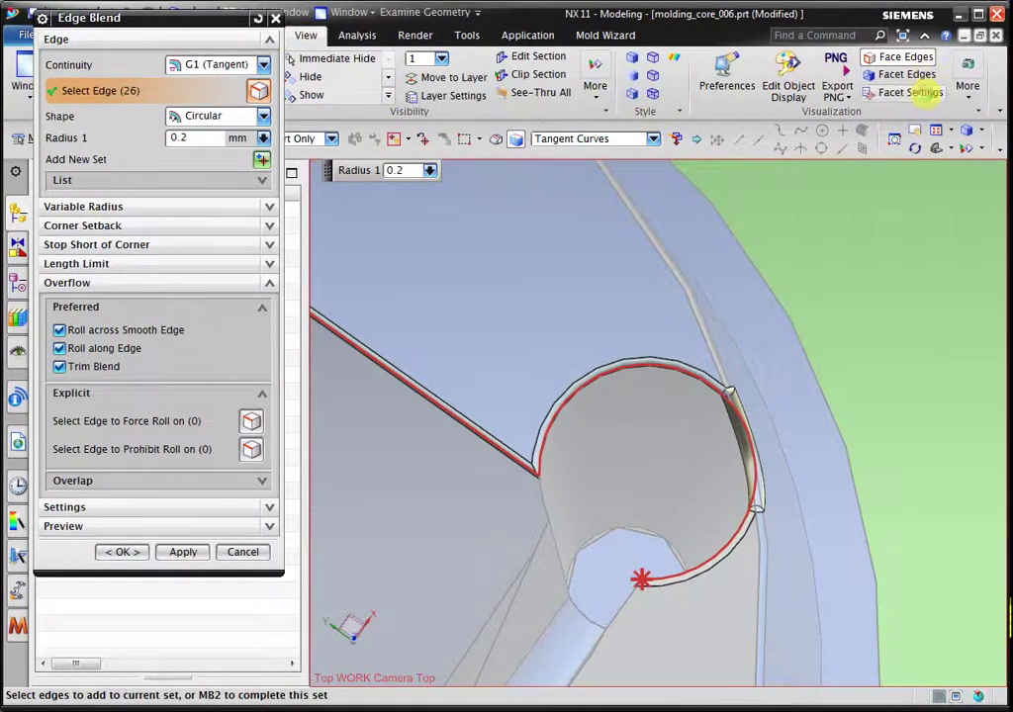
# - Set shaded and advanced facet resolution to Ultra Fine and updates to All Objects, then regenerate facets
pyautogui.click(909, 92)
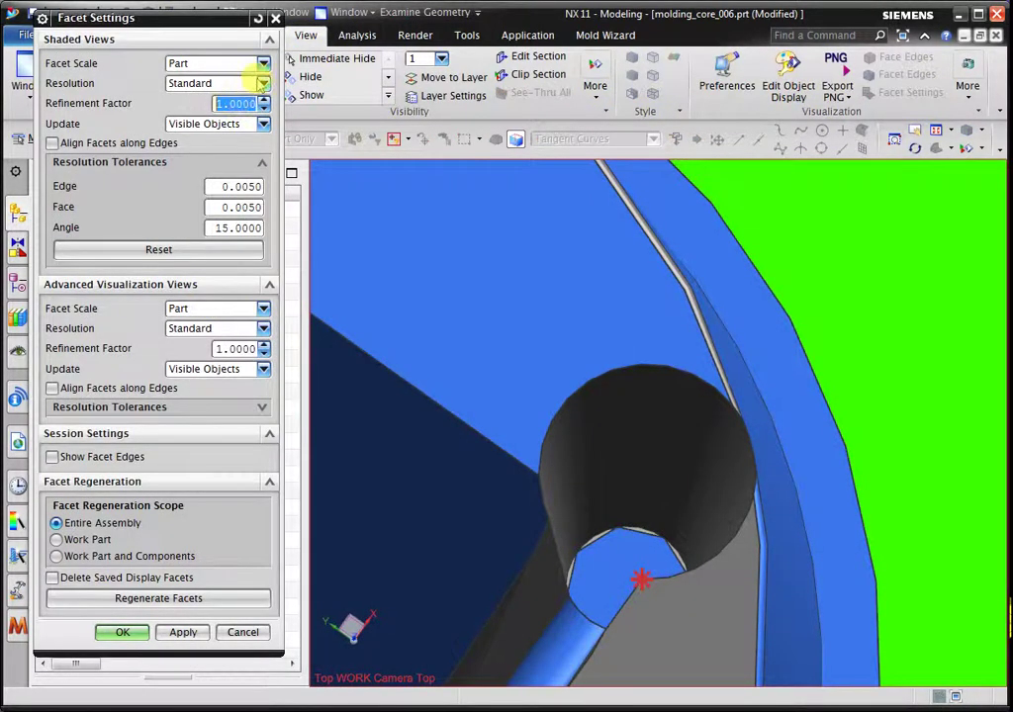
pyautogui.click(263, 83)
pyautogui.click(247, 150)
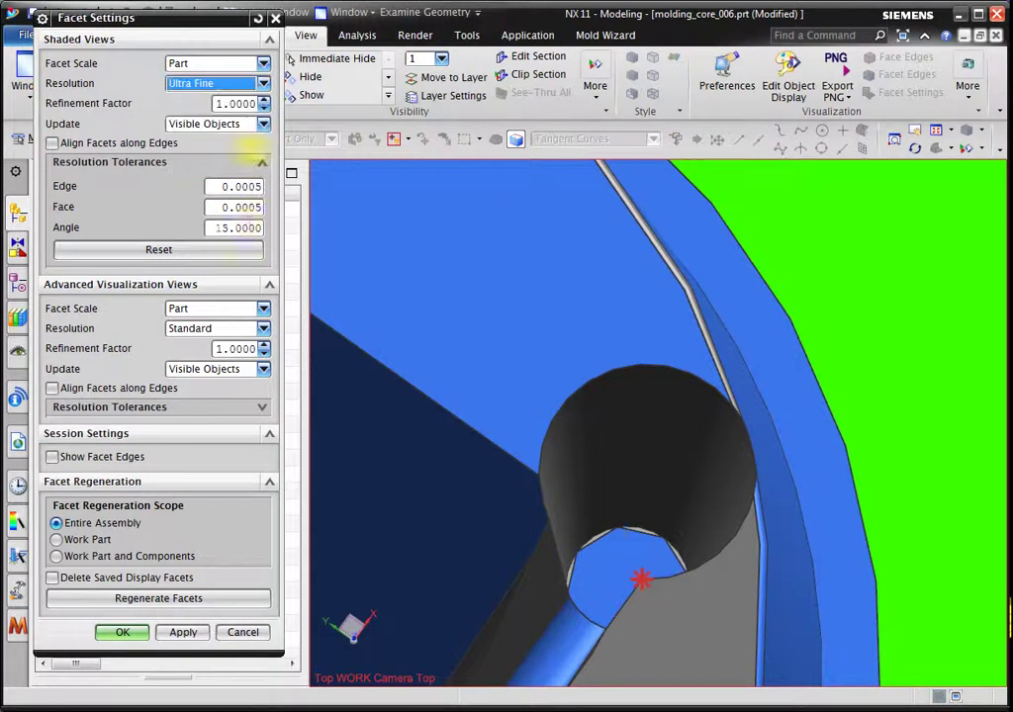
pyautogui.click(263, 328)
pyautogui.click(241, 412)
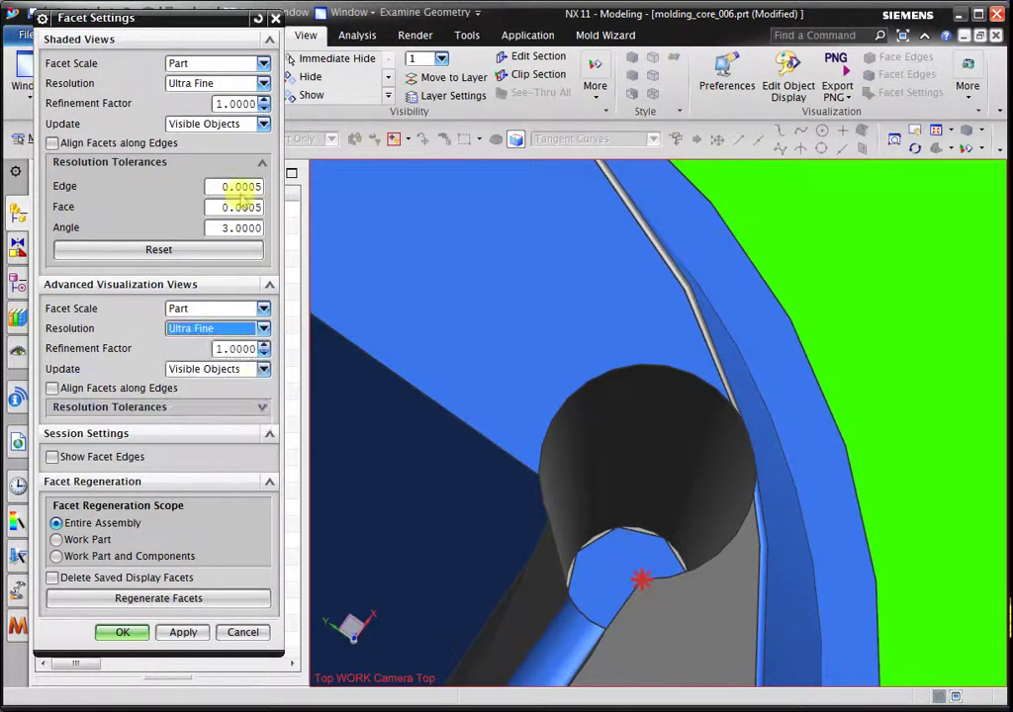
pyautogui.click(245, 125)
pyautogui.click(247, 151)
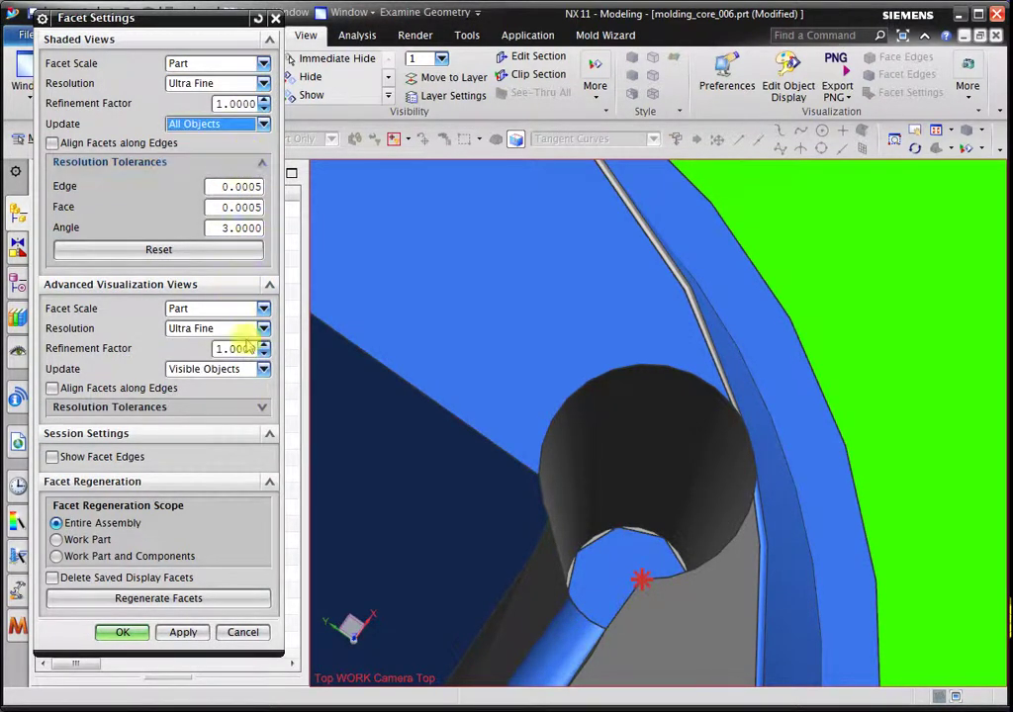
pyautogui.click(259, 369)
pyautogui.click(253, 398)
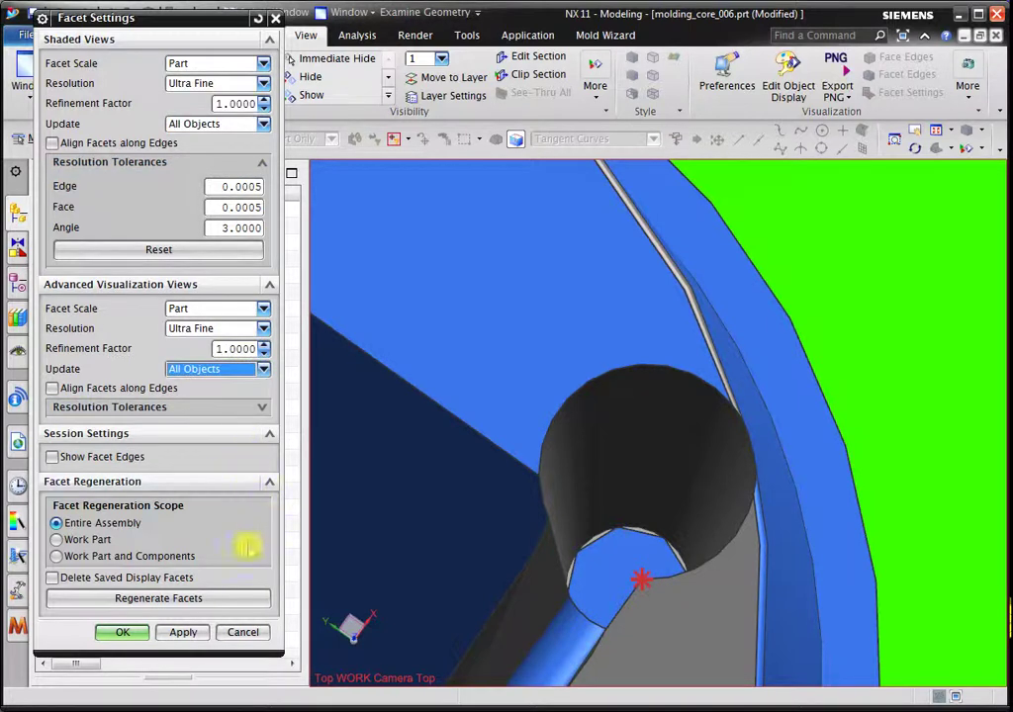
pyautogui.click(158, 597)
pyautogui.click(119, 631)
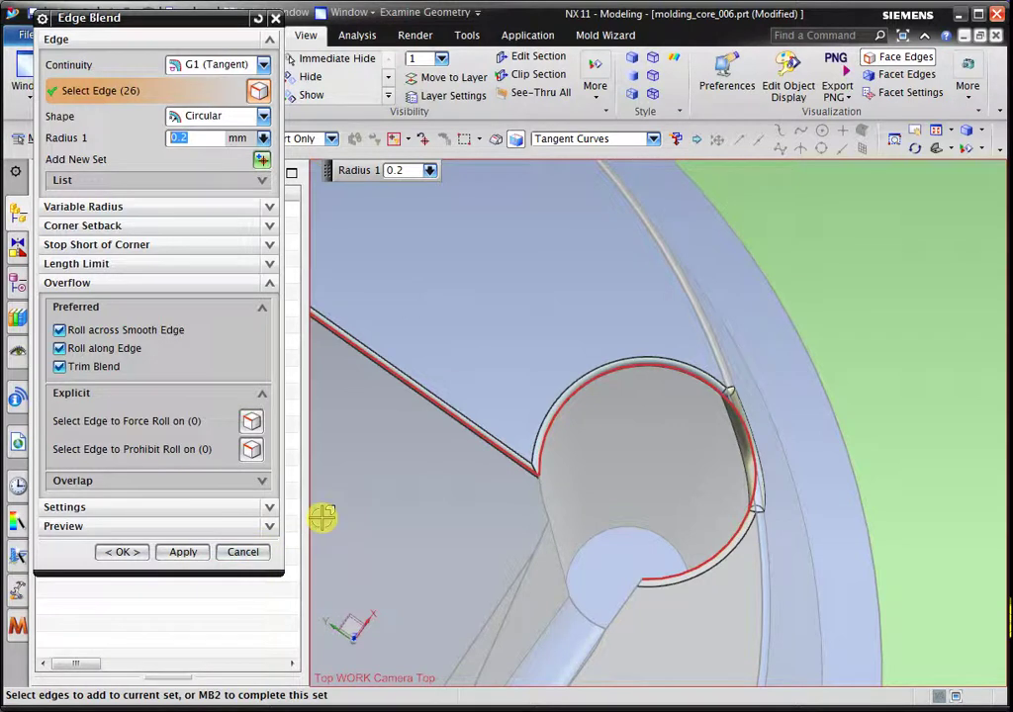
# - Add the pin-end edges and the long lower-left chain to the 0.2 mm blend, removing one wrong pick
pyautogui.scroll(-3, 648, 447)
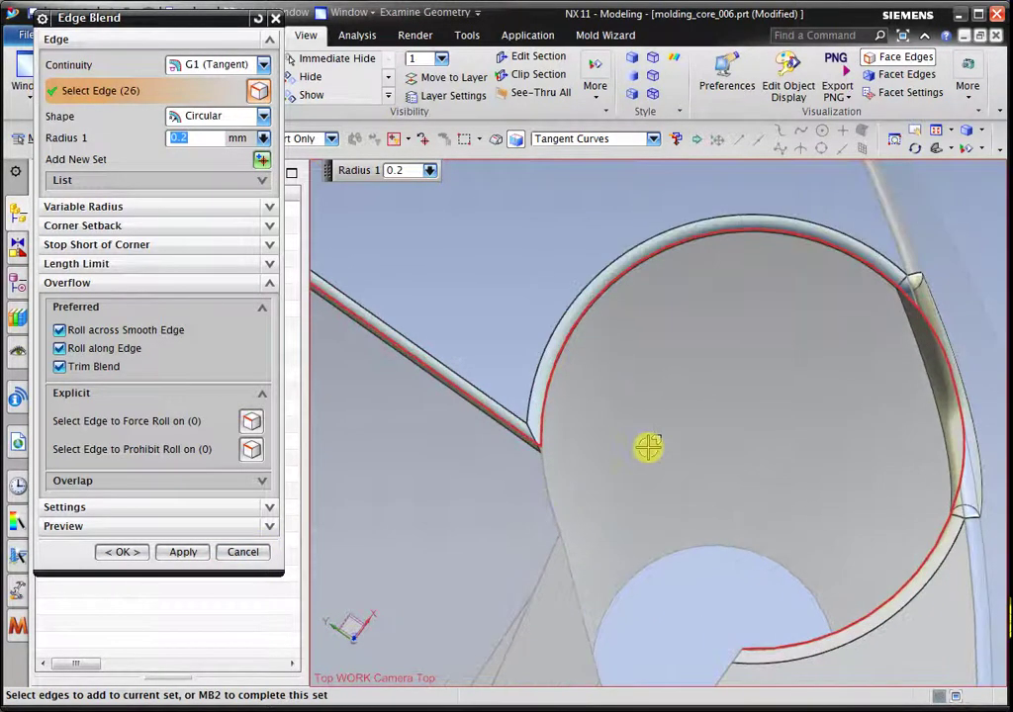
pyautogui.moveTo(649, 447); pyautogui.dragTo(659, 436, button='middle')
pyautogui.scroll(3, 609, 422)
pyautogui.scroll(-3, 608, 421)
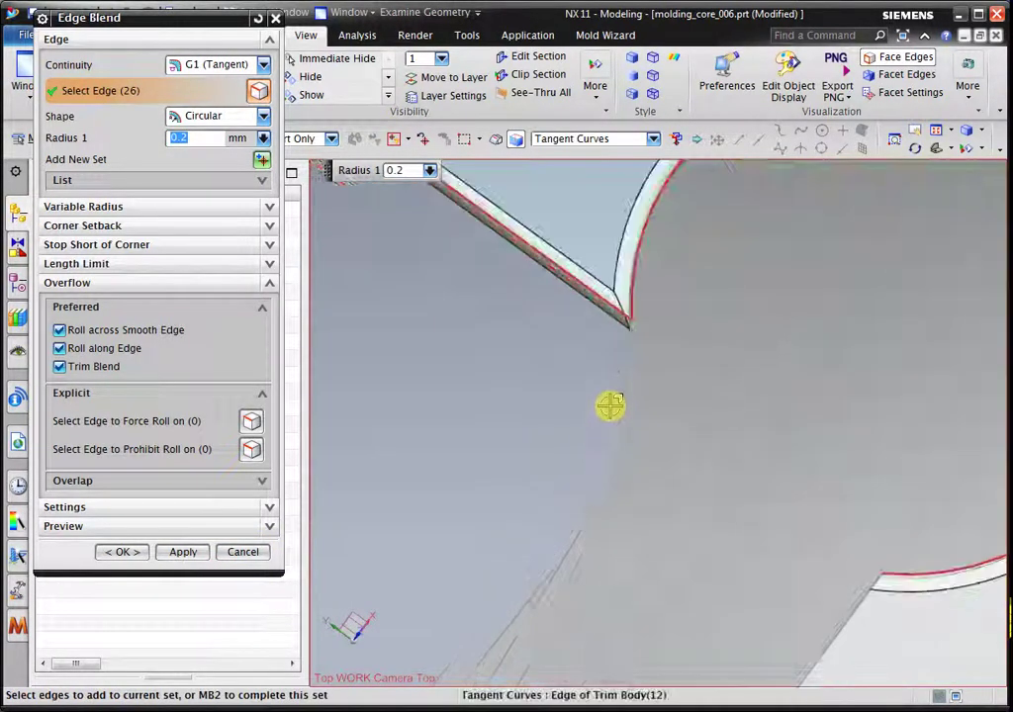
pyautogui.click(622, 381)
pyautogui.scroll(2, 617, 409)
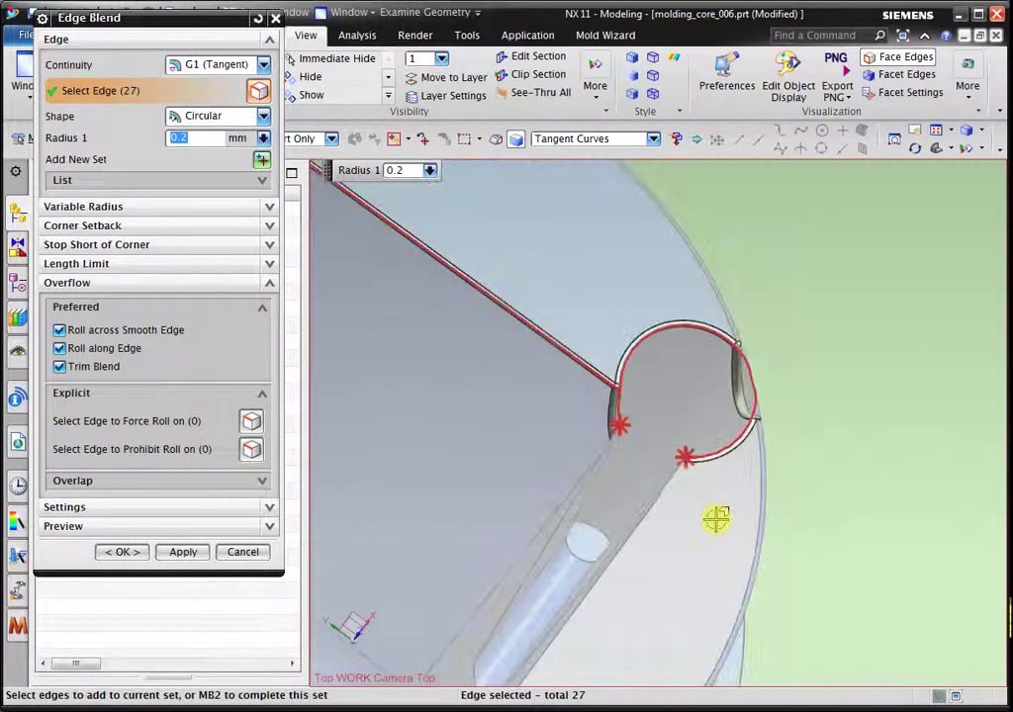
pyautogui.moveTo(714, 520)
pyautogui.mouseDown(button='middle')
pyautogui.moveTo(739, 515)
pyautogui.moveTo(735, 489)
pyautogui.mouseUp(button='middle')
pyautogui.click(710, 499)
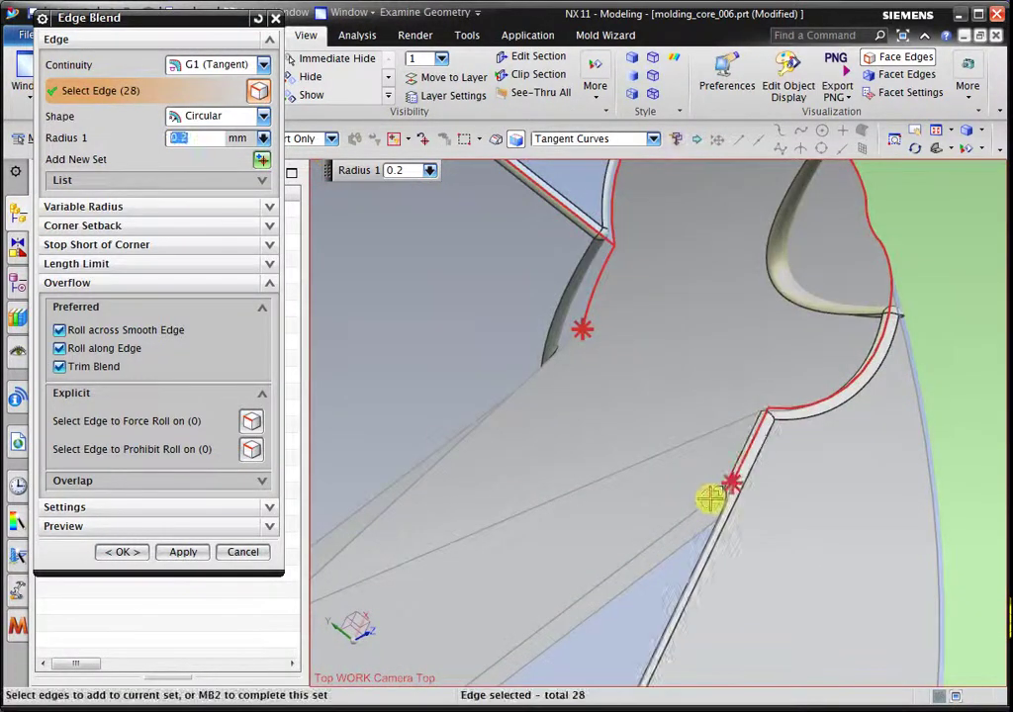
pyautogui.click(707, 505)
pyautogui.scroll(2, 692, 558)
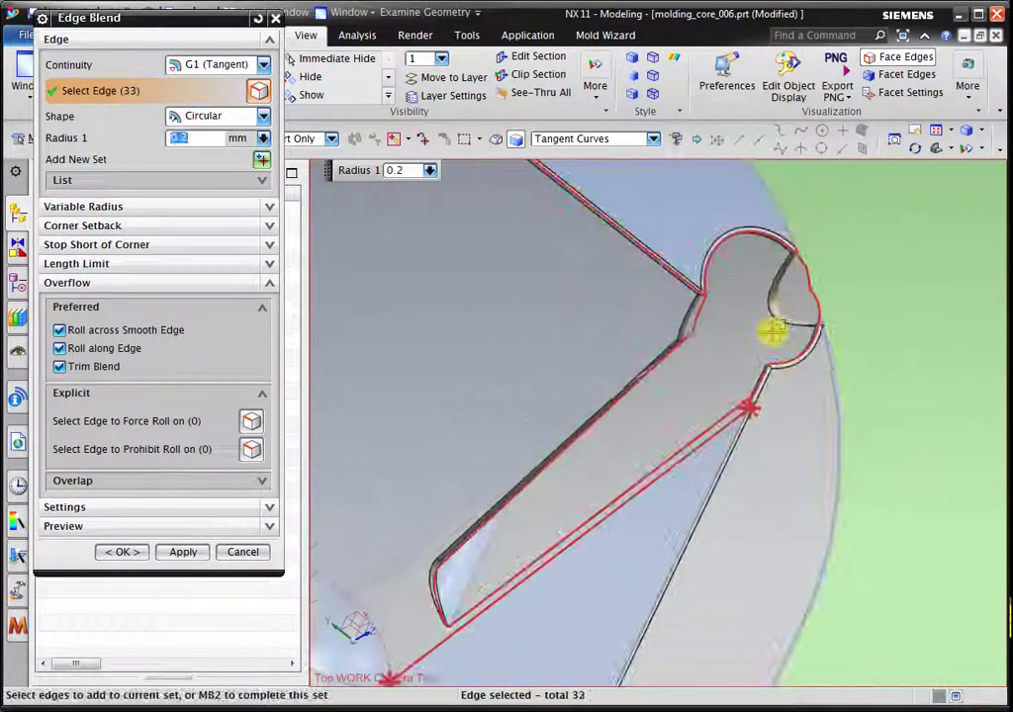
pyautogui.click(610, 524)
pyautogui.scroll(2, 610, 524)
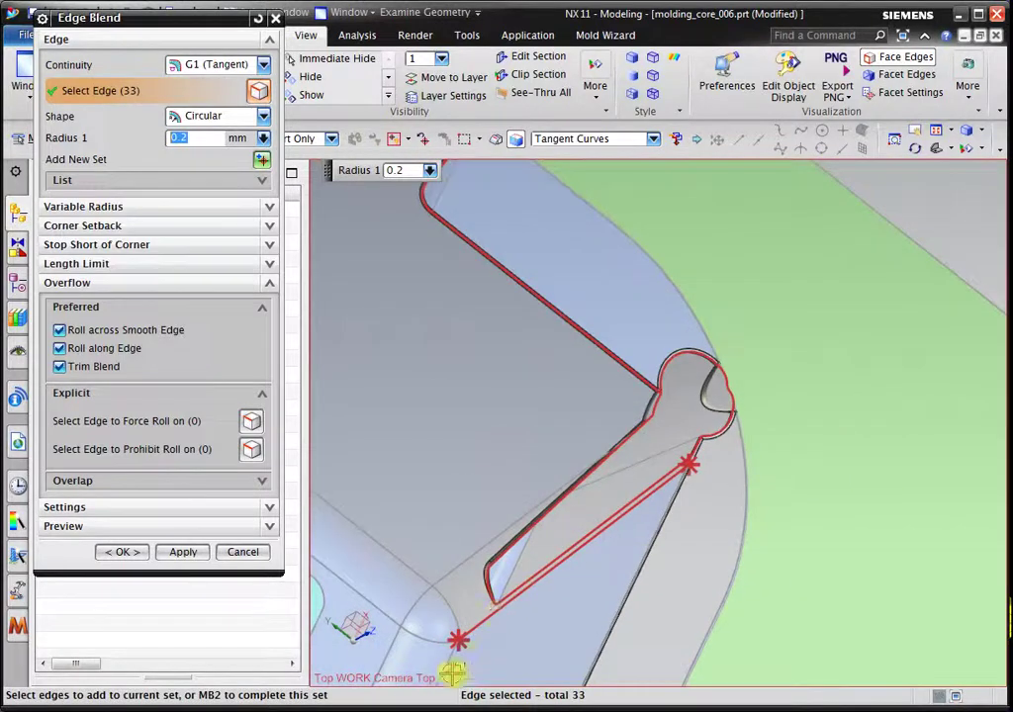
pyautogui.keyDown('shift'); pyautogui.click(491, 630); pyautogui.keyUp('shift')
# - Add the cone, cone-base, tangent and pocket edge chains to the 0.2 mm blend
pyautogui.moveTo(612, 443)
pyautogui.mouseDown(button='middle')
pyautogui.moveTo(555, 444)
pyautogui.moveTo(520, 466)
pyautogui.moveTo(809, 271)
pyautogui.moveTo(706, 409)
pyautogui.moveTo(779, 415)
pyautogui.moveTo(768, 441)
pyautogui.mouseUp(button='middle')
pyautogui.scroll(-3, 643, 463)
pyautogui.scroll(-1, 603, 470)
pyautogui.click(603, 470)
pyautogui.scroll(-1, 438, 518)
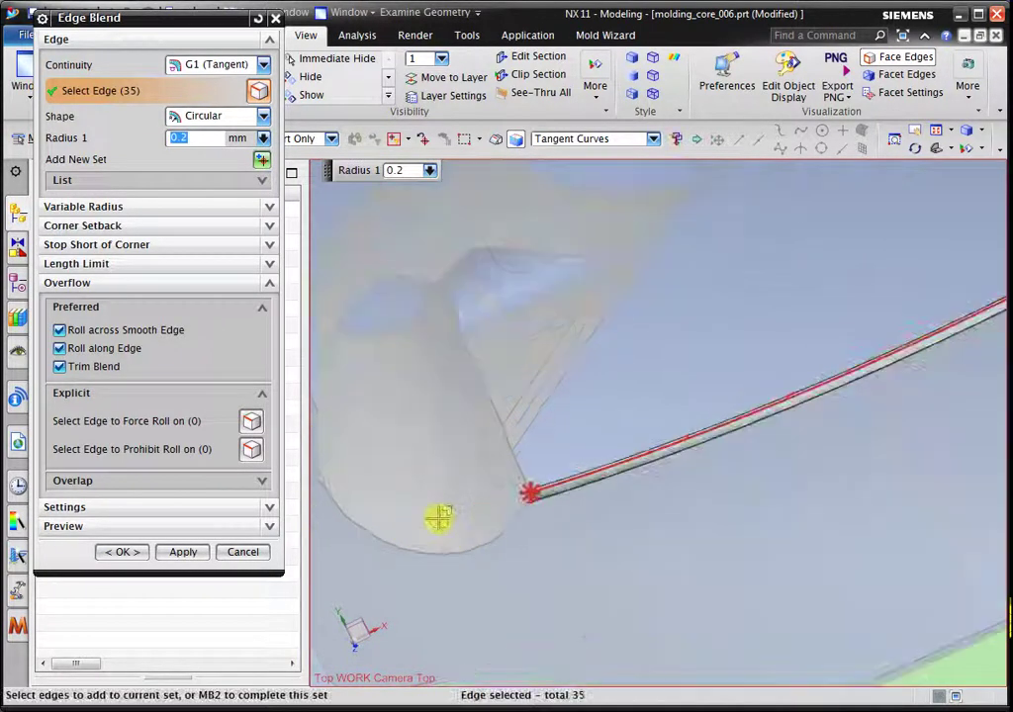
pyautogui.click(538, 518)
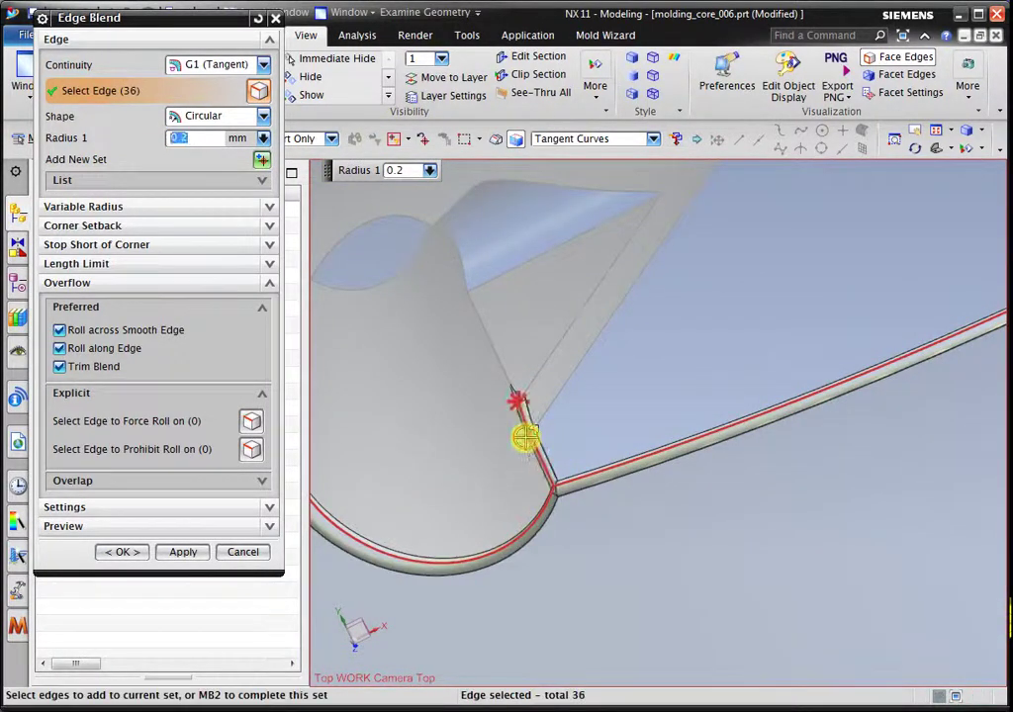
pyautogui.click(507, 376)
pyautogui.moveTo(506, 388)
pyautogui.mouseDown(button='middle')
pyautogui.moveTo(515, 312)
pyautogui.moveTo(501, 306)
pyautogui.moveTo(394, 391)
pyautogui.mouseUp(button='middle')
pyautogui.click(443, 447)
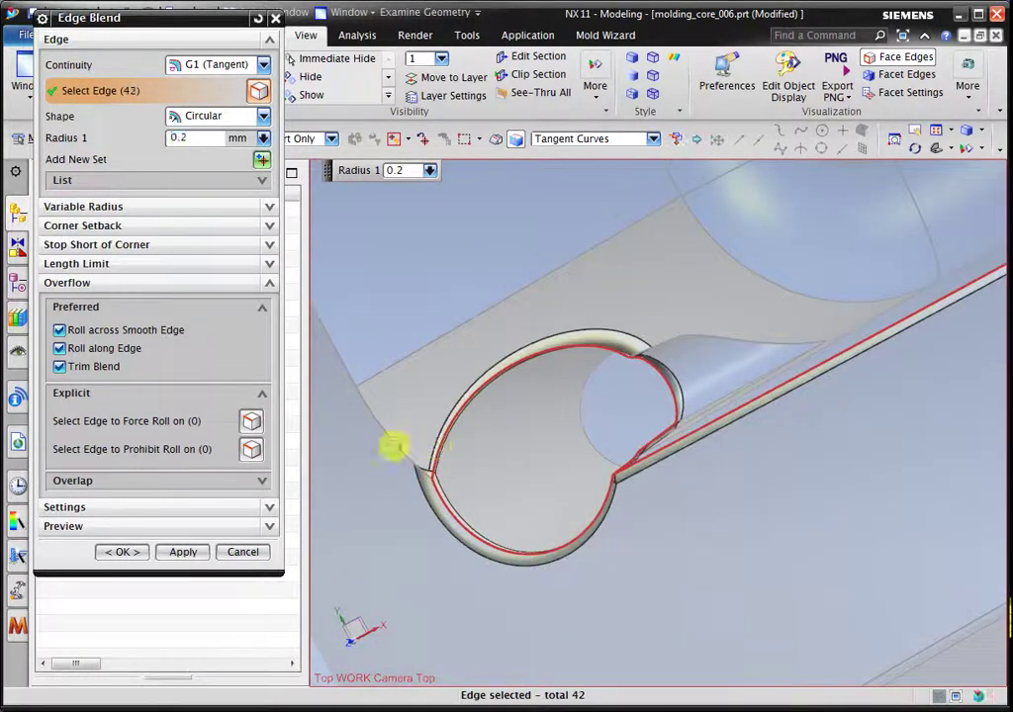
pyautogui.click(390, 444)
pyautogui.scroll(3, 663, 322)
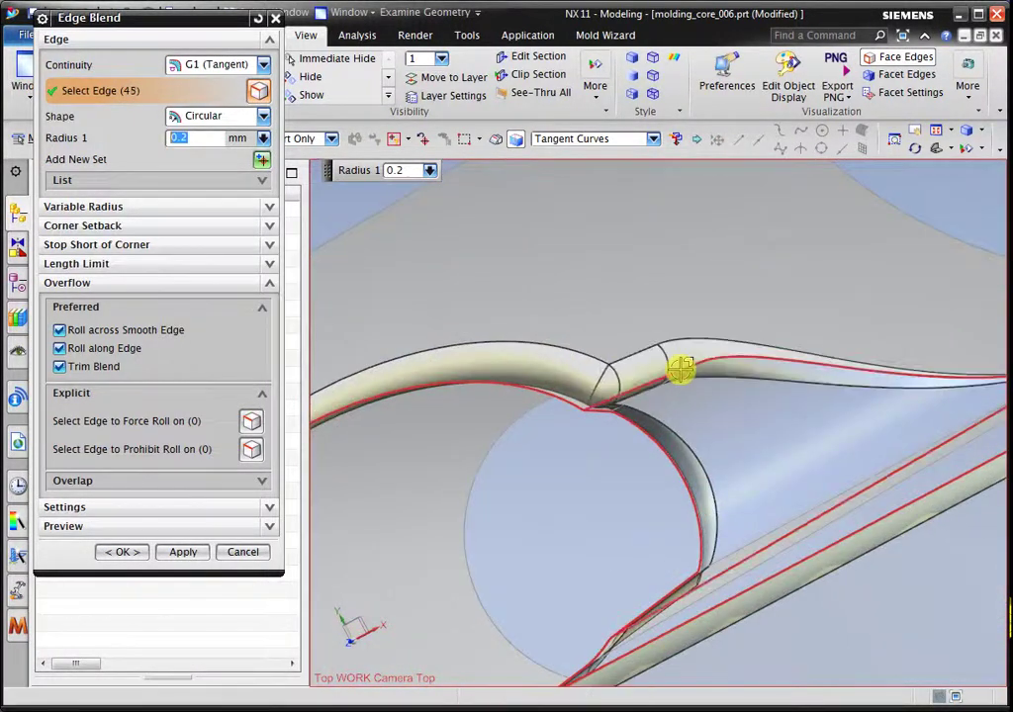
pyautogui.click(679, 366)
# - Add the curved pocket edges and top corner chains, bringing the blend to 61 edges
pyautogui.moveTo(678, 366)
pyautogui.mouseDown(button='middle')
pyautogui.moveTo(554, 425)
pyautogui.moveTo(697, 466)
pyautogui.moveTo(739, 464)
pyautogui.moveTo(710, 484)
pyautogui.mouseUp(button='middle')
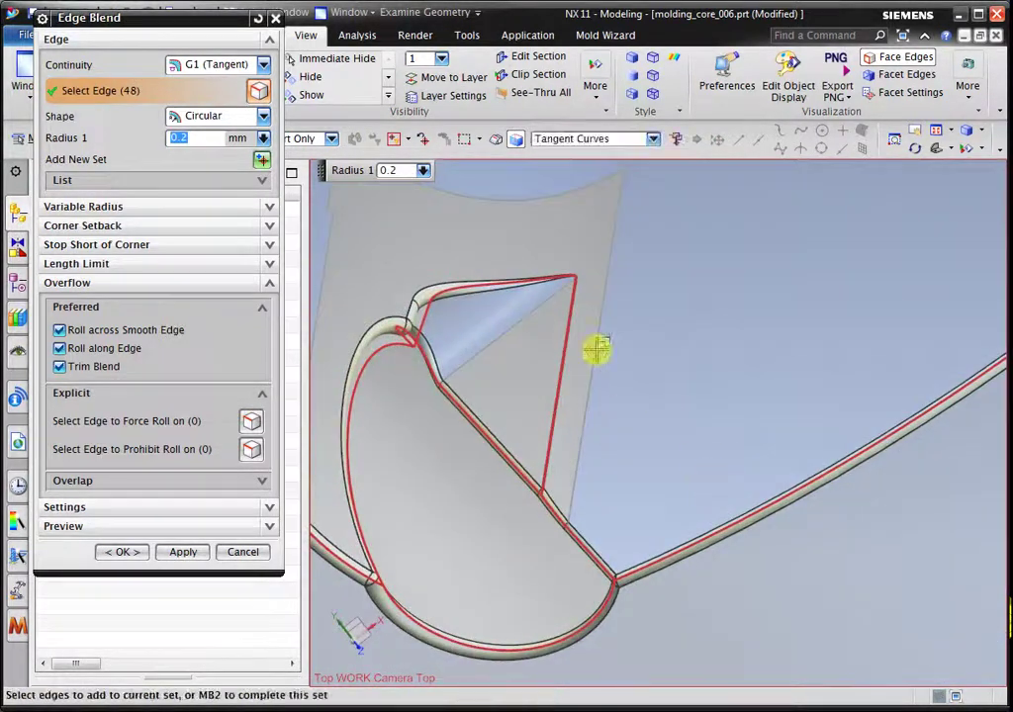
pyautogui.scroll(3, 562, 290)
pyautogui.scroll(2, 567, 284)
pyautogui.scroll(-2, 593, 301)
pyautogui.scroll(-3, 830, 583)
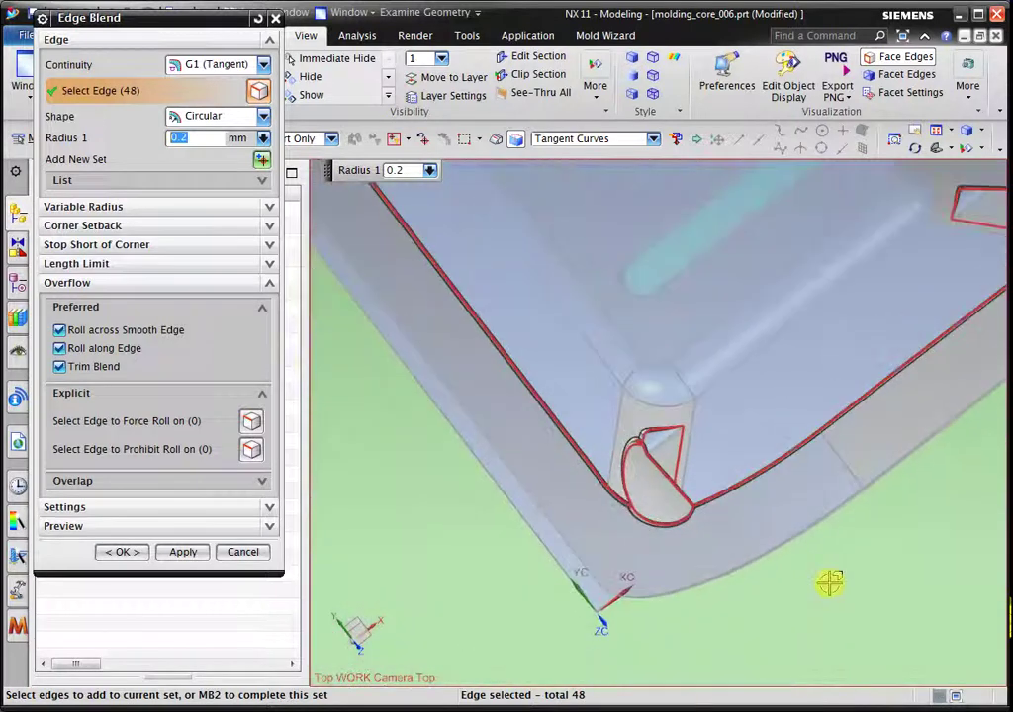
pyautogui.scroll(-2, 818, 596)
pyautogui.scroll(-2, 676, 339)
pyautogui.scroll(3, 676, 339)
pyautogui.moveTo(572, 301)
pyautogui.mouseDown(button='middle')
pyautogui.moveTo(517, 405)
pyautogui.moveTo(527, 420)
pyautogui.mouseUp(button='middle')
pyautogui.scroll(3, 527, 421)
pyautogui.click(527, 512)
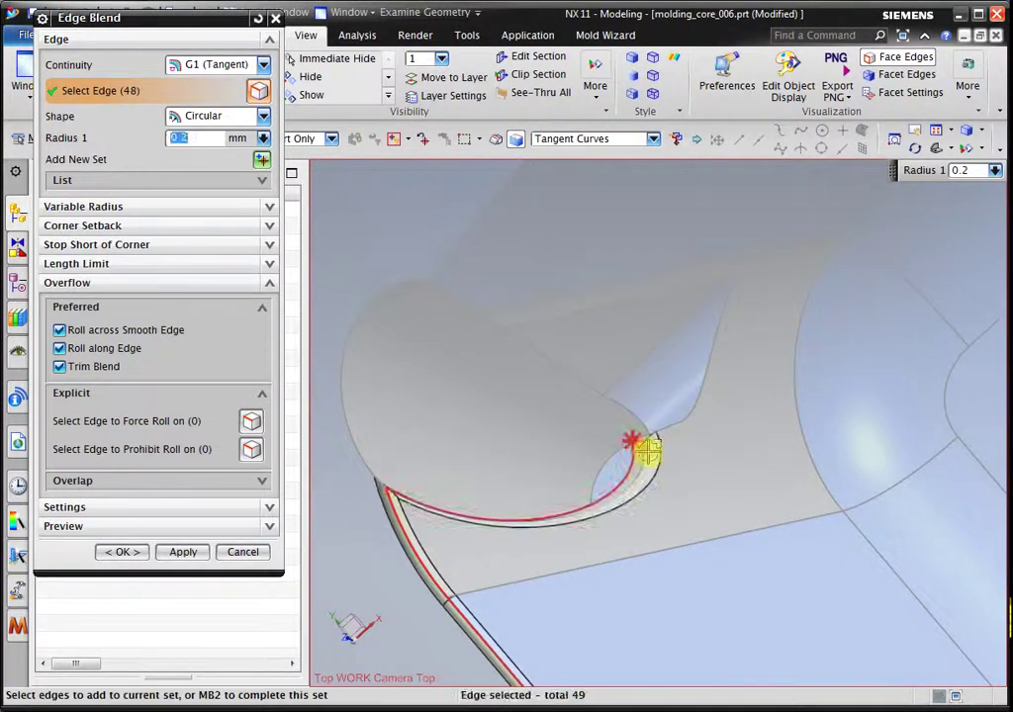
pyautogui.click(682, 299)
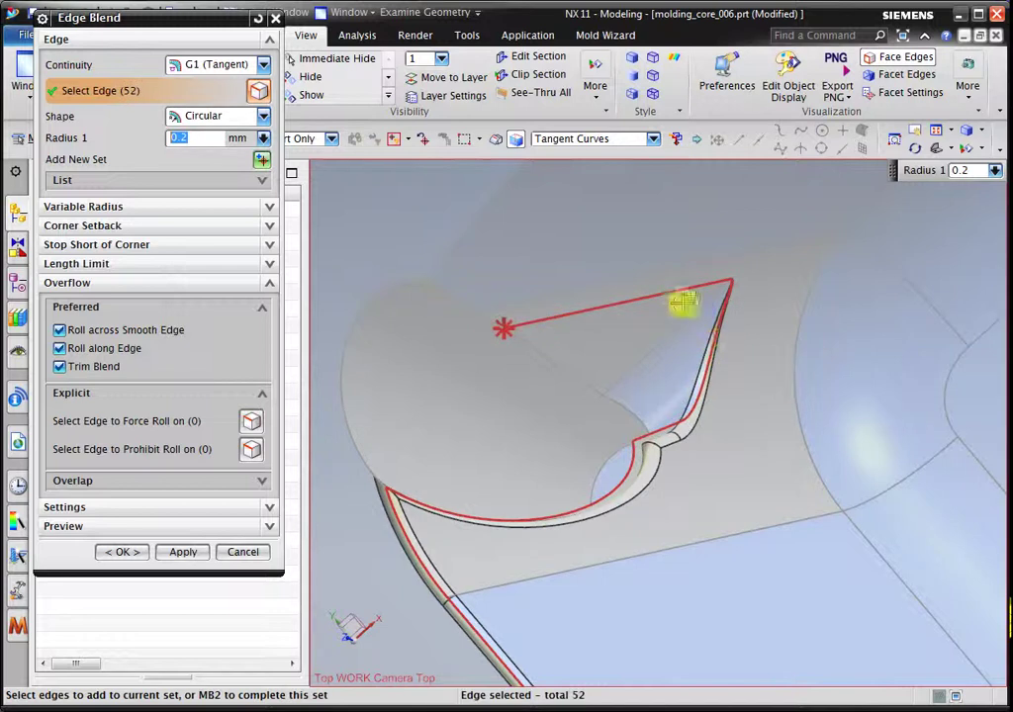
pyautogui.click(442, 292)
pyautogui.click(404, 287)
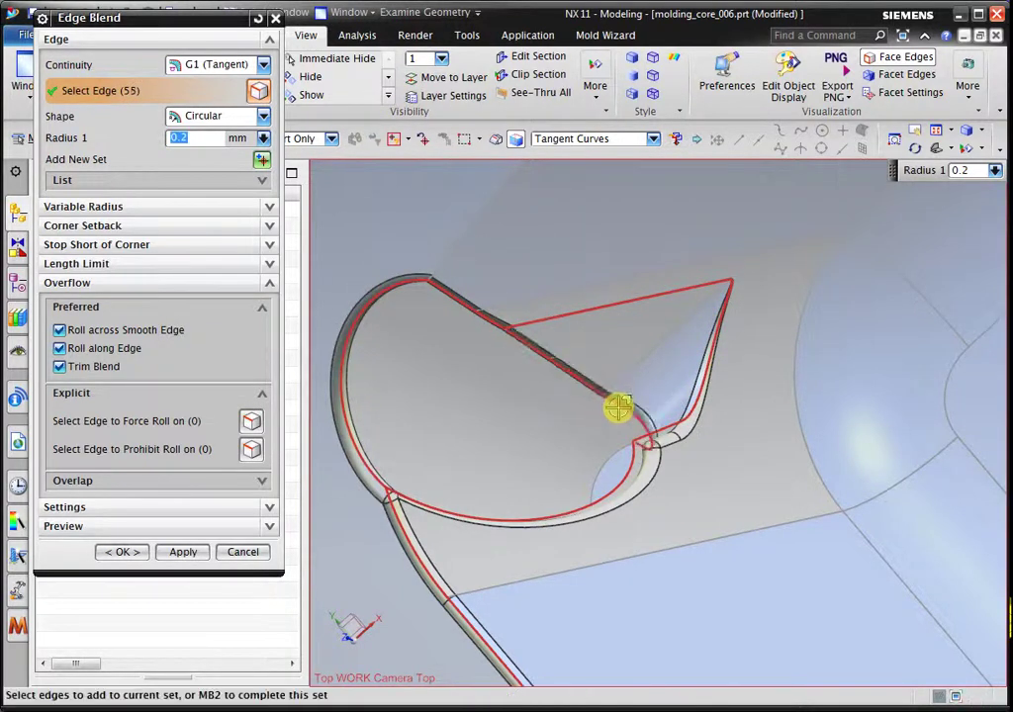
pyautogui.moveTo(612, 391); pyautogui.dragTo(596, 357, button='middle')
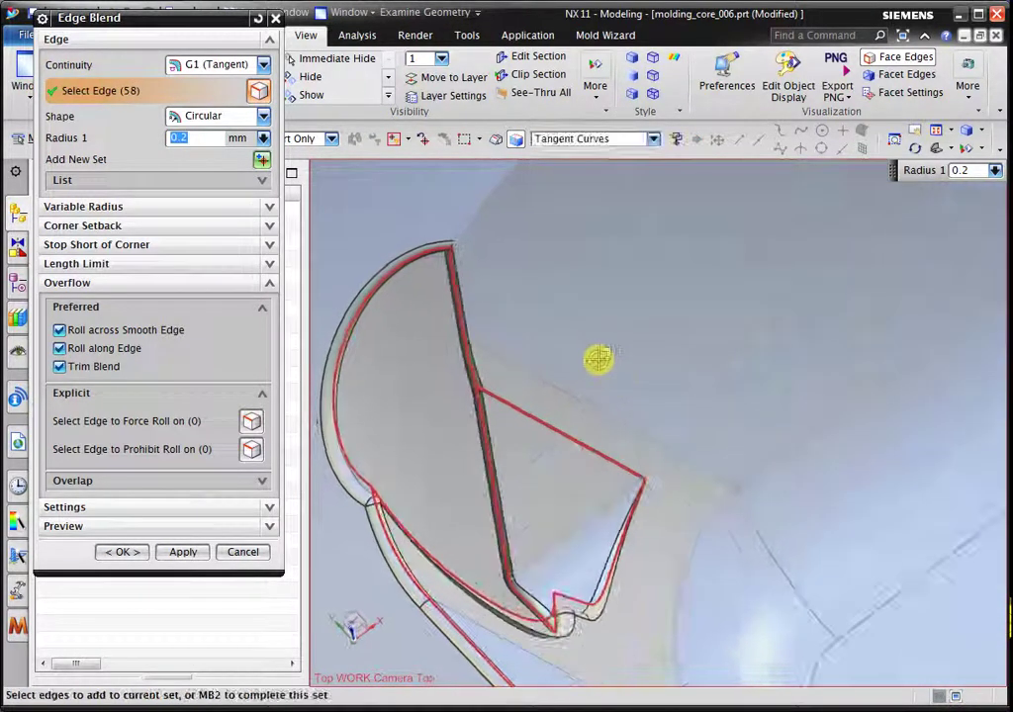
pyautogui.click(450, 235)
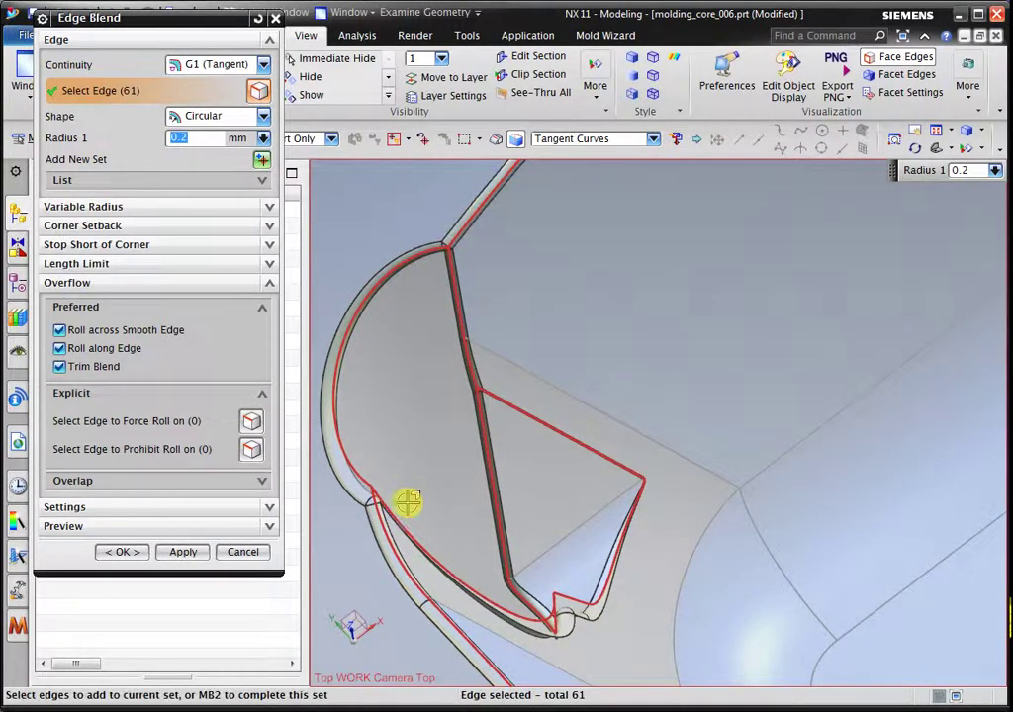
pyautogui.moveTo(408, 503)
pyautogui.mouseDown(button='middle')
pyautogui.moveTo(485, 452)
pyautogui.moveTo(679, 242)
pyautogui.mouseUp(button='middle')
# - Apply the 0.2 mm tangent edge blend to the 61 core edges and inspect the blended walls
pyautogui.click(119, 553)
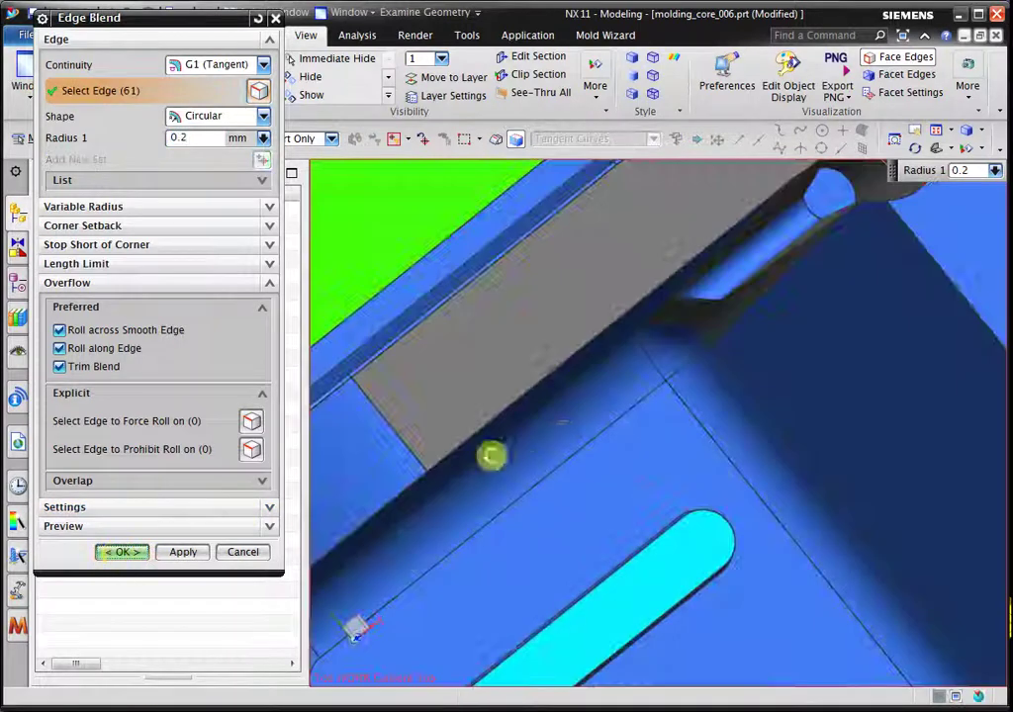
pyautogui.moveTo(576, 457)
pyautogui.mouseDown(button='middle')
pyautogui.moveTo(836, 300)
pyautogui.moveTo(824, 260)
pyautogui.moveTo(760, 278)
pyautogui.mouseUp(button='middle')
pyautogui.scroll(-3, 923, 465)
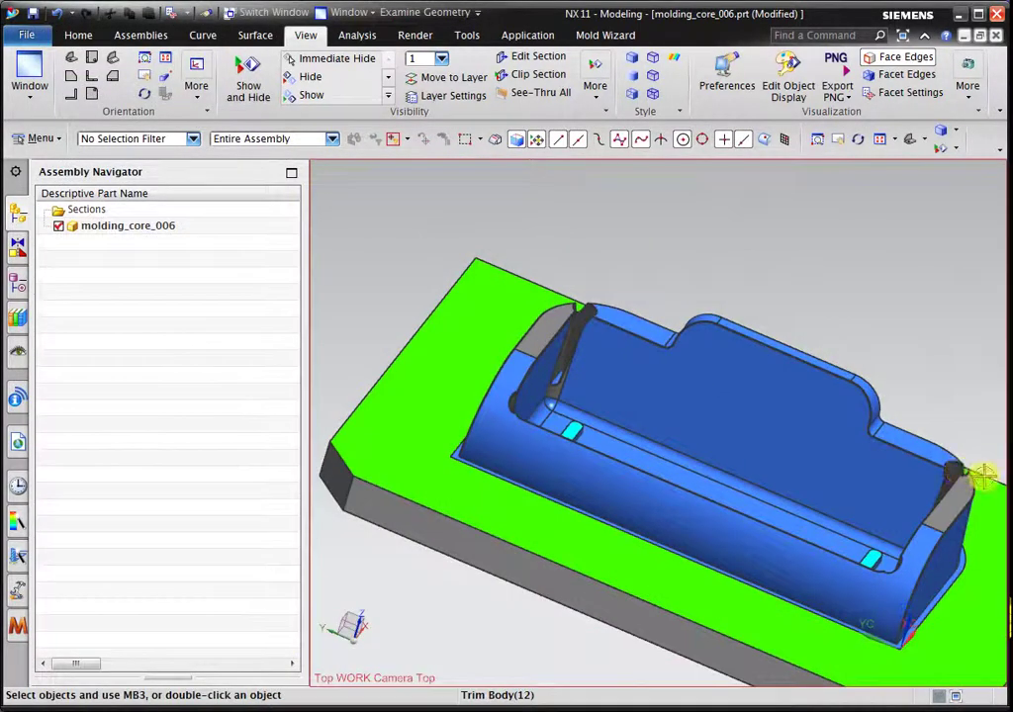
pyautogui.scroll(5, 979, 475)
pyautogui.moveTo(821, 513)
pyautogui.mouseDown(button='middle')
pyautogui.moveTo(844, 533)
pyautogui.moveTo(650, 434)
pyautogui.moveTo(730, 572)
pyautogui.moveTo(703, 578)
pyautogui.moveTo(685, 561)
pyautogui.moveTo(720, 539)
pyautogui.moveTo(723, 515)
pyautogui.mouseUp(button='middle')
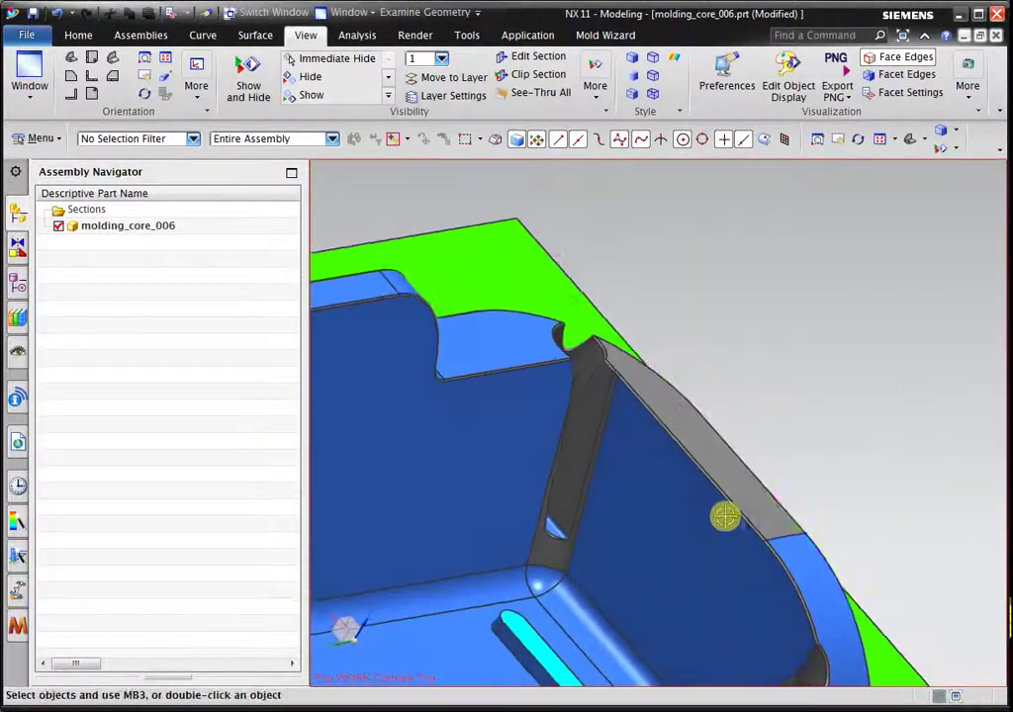
# - Display the parent mold assembly of molding_core_006
pyautogui.scroll(3, 583, 417)
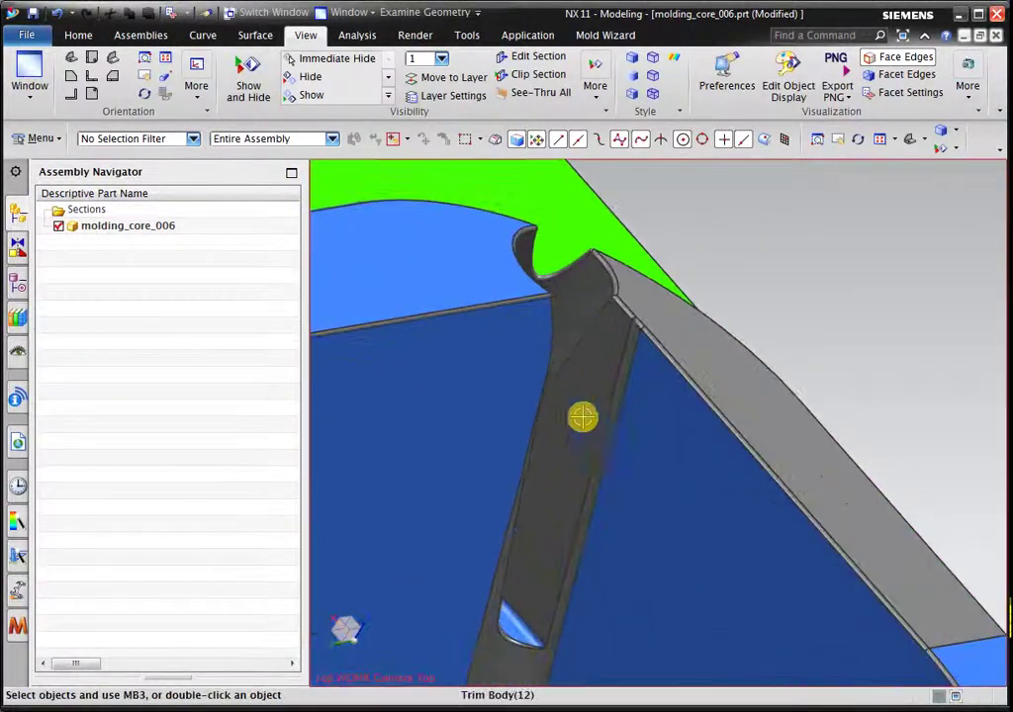
pyautogui.rightClick(107, 231)
pyautogui.click(263, 274)
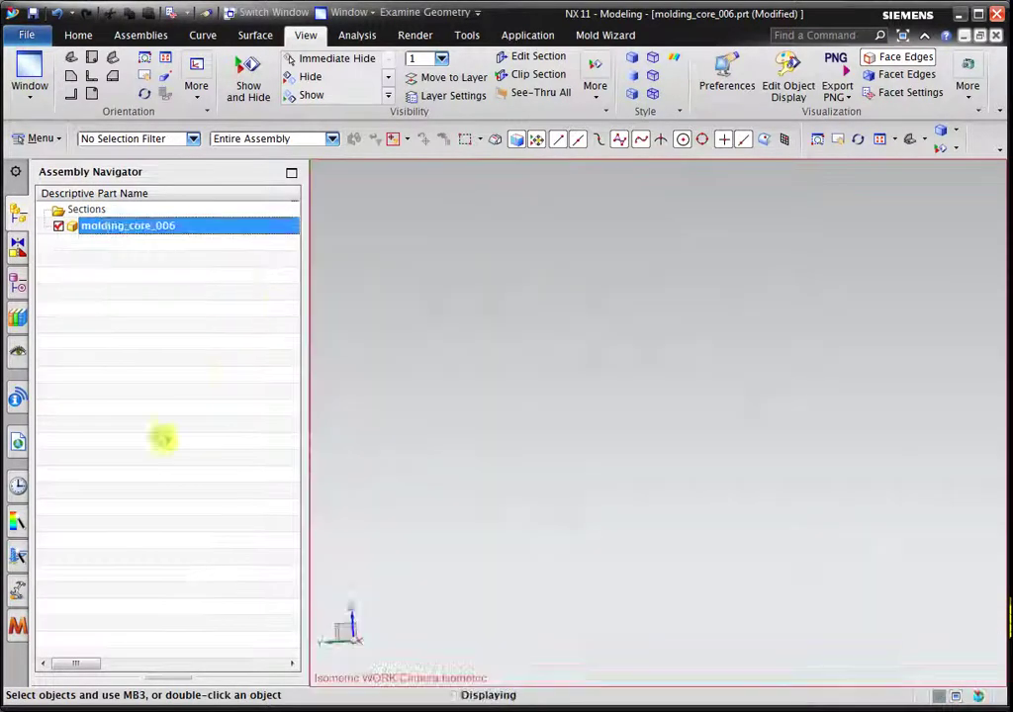
# - In Mold Wizard Part Validation, enable Mold Part Quality for the cavity and core blocks
pyautogui.moveTo(631, 243)
pyautogui.mouseDown(button='middle')
pyautogui.moveTo(594, 290)
pyautogui.moveTo(641, 293)
pyautogui.mouseUp(button='middle')
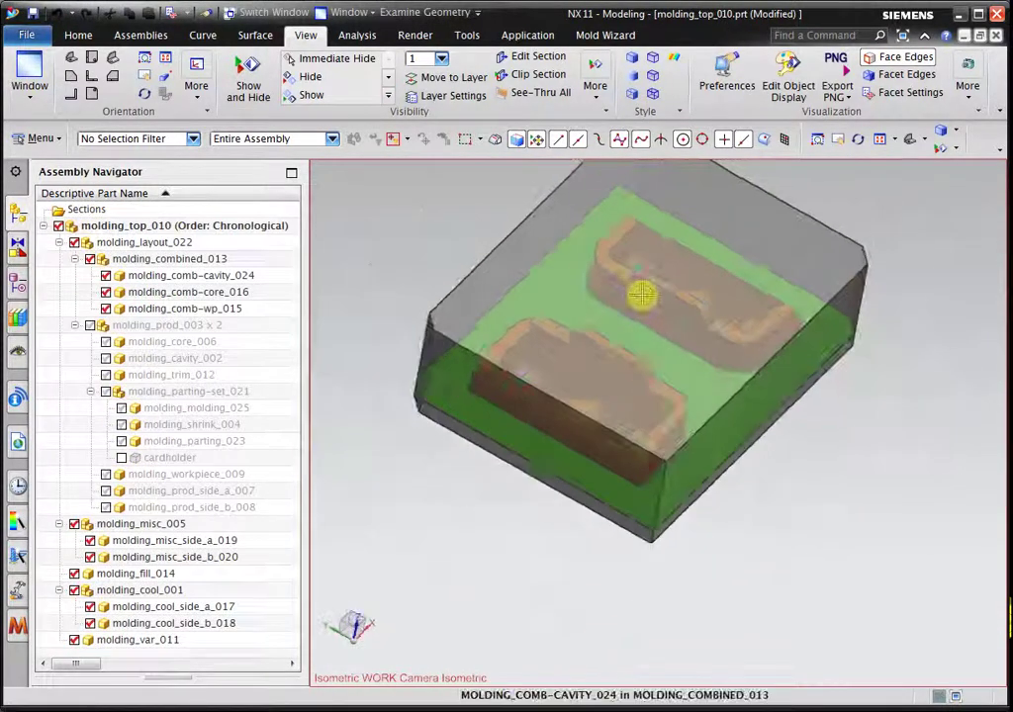
pyautogui.click(601, 36)
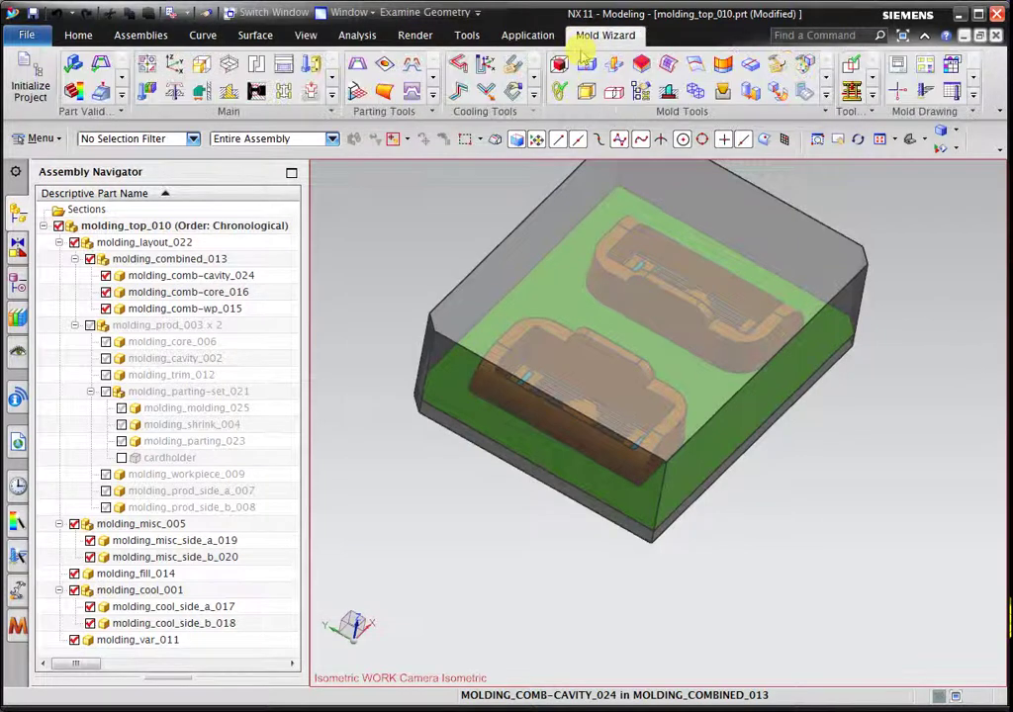
pyautogui.click(72, 65)
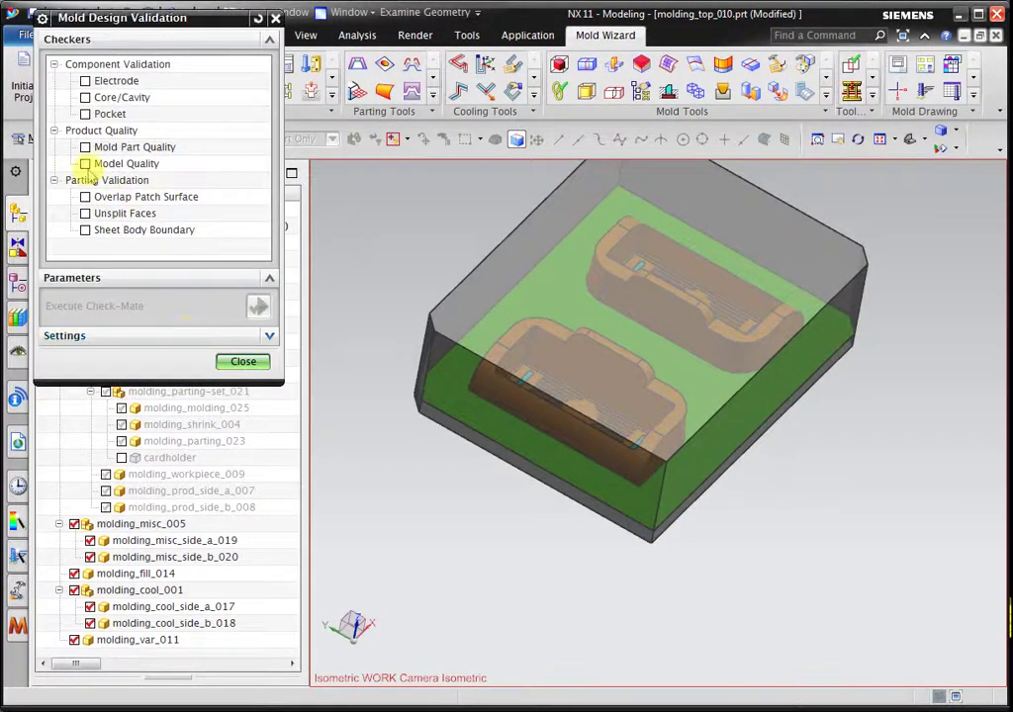
pyautogui.click(85, 147)
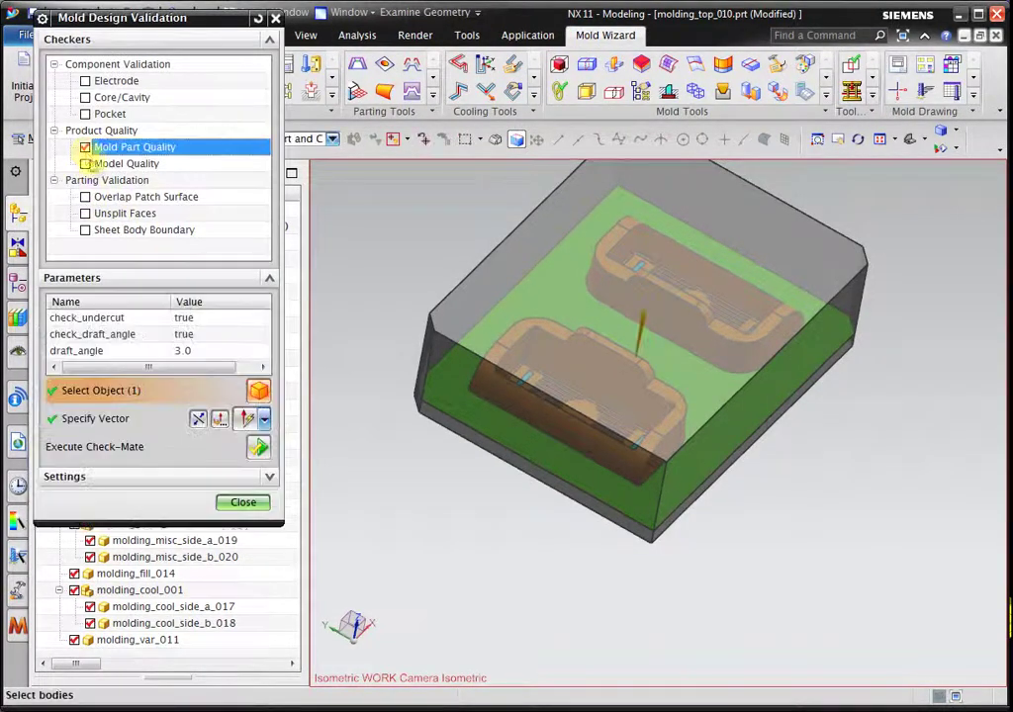
pyautogui.click(504, 262)
pyautogui.click(543, 263)
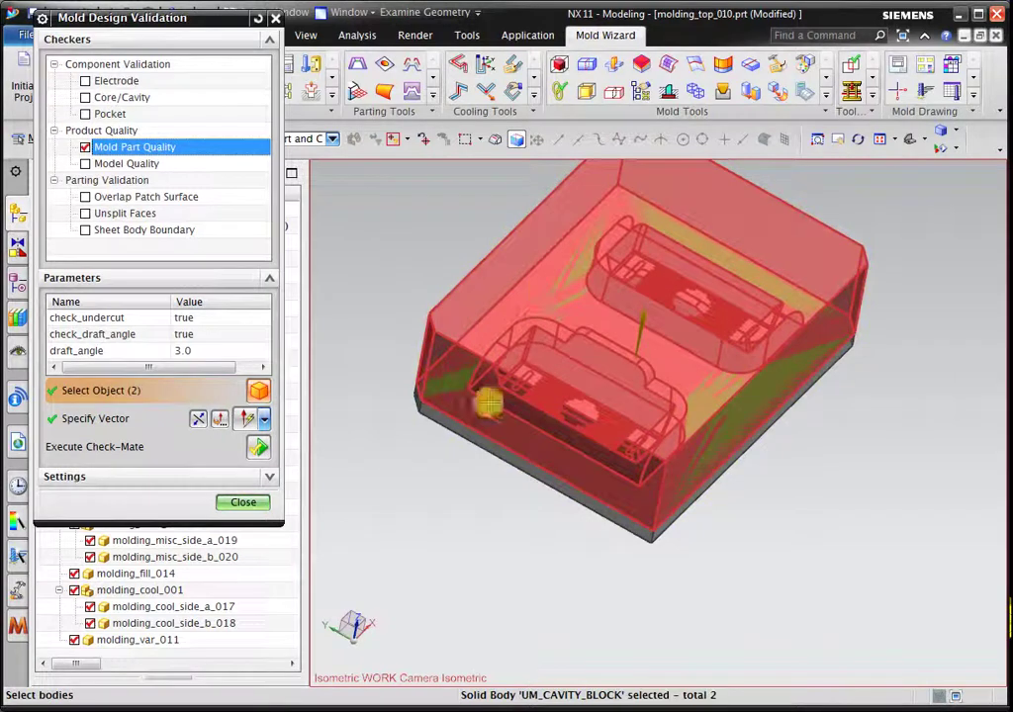
pyautogui.click(435, 423)
pyautogui.click(495, 423)
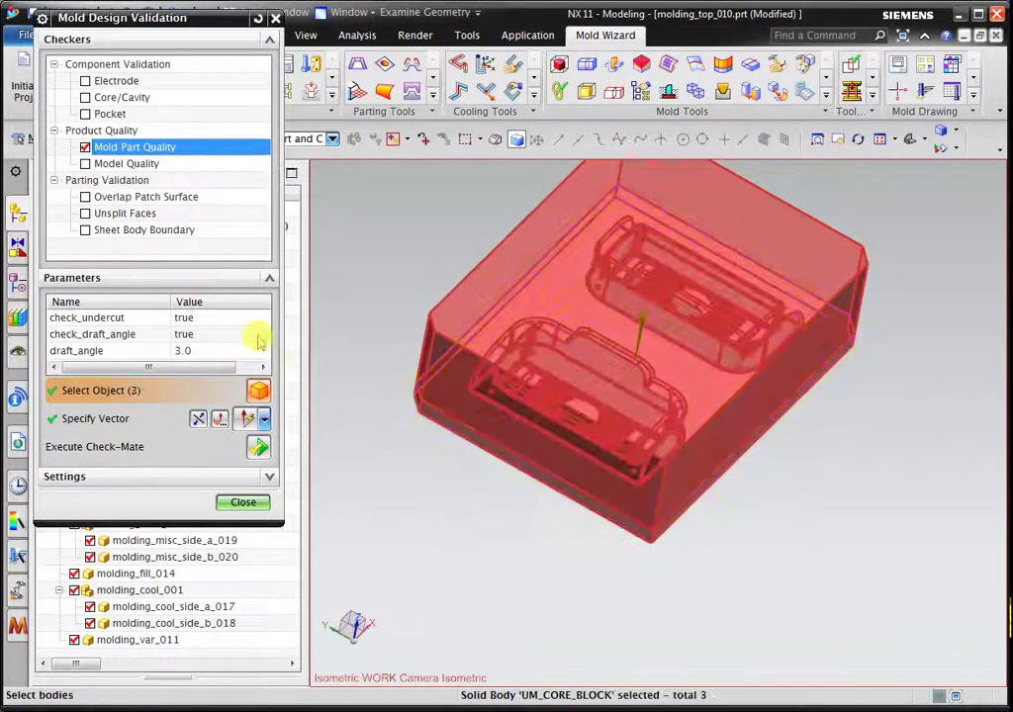
# - Enable Model Quality for the cavity and core blocks, then run Check-Mate
pyautogui.click(85, 163)
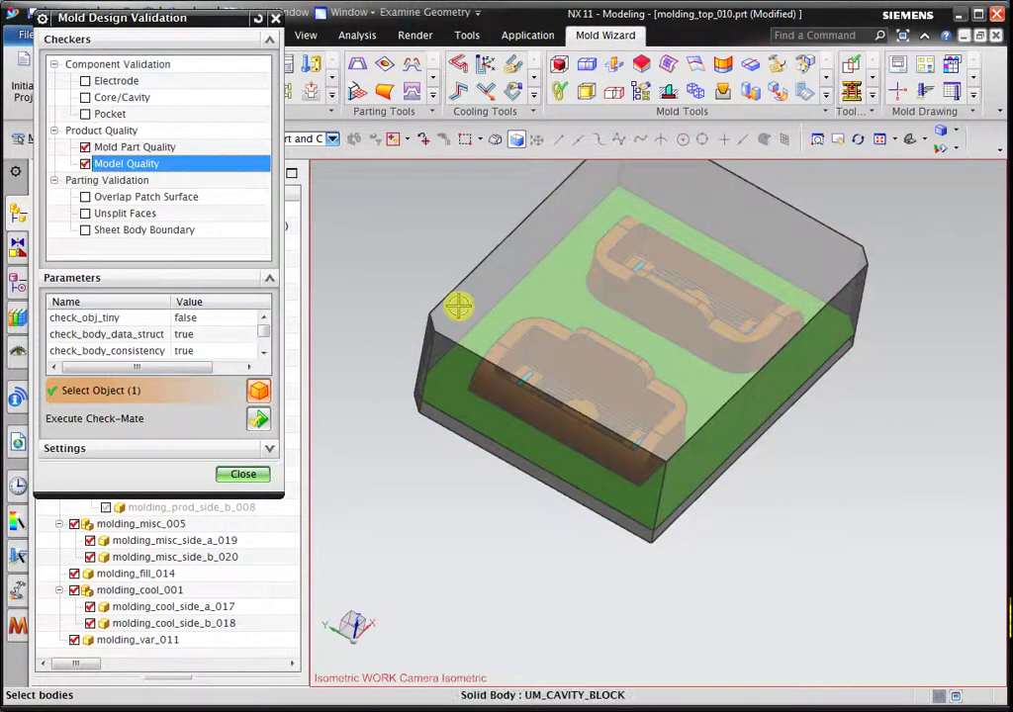
pyautogui.click(459, 307)
pyautogui.click(515, 316)
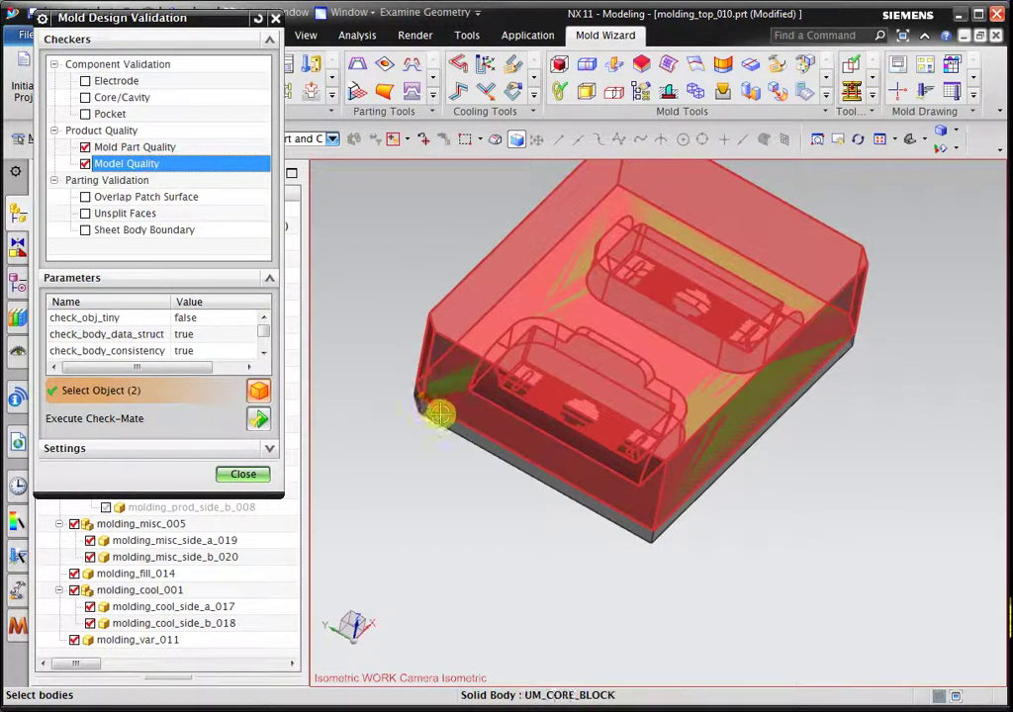
pyautogui.click(440, 416)
pyautogui.click(500, 424)
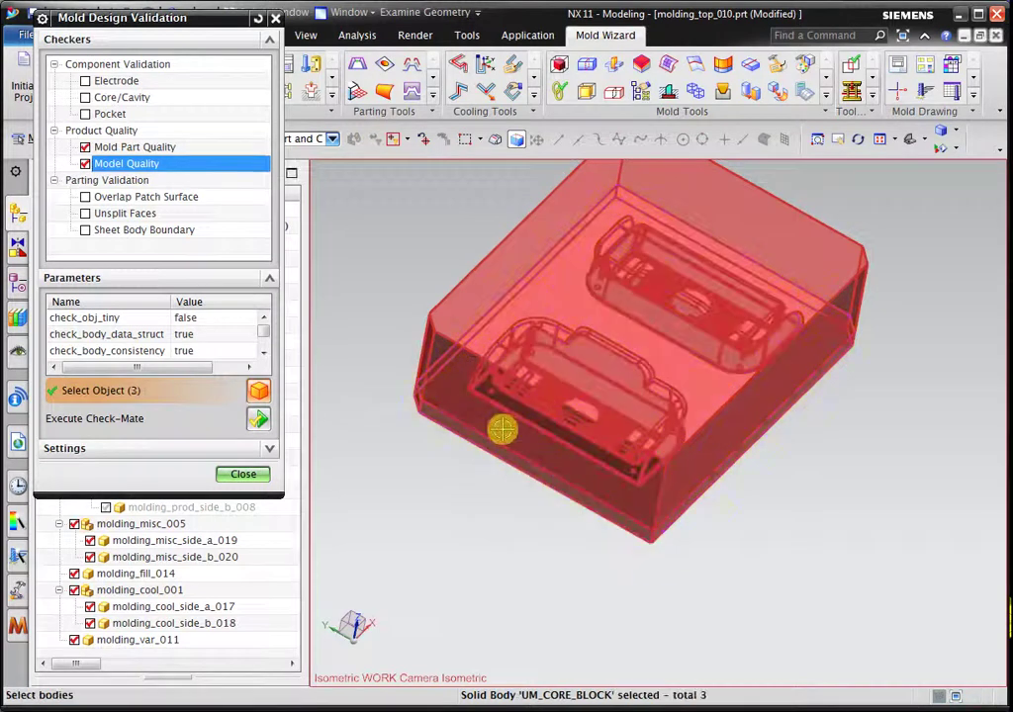
pyautogui.click(259, 419)
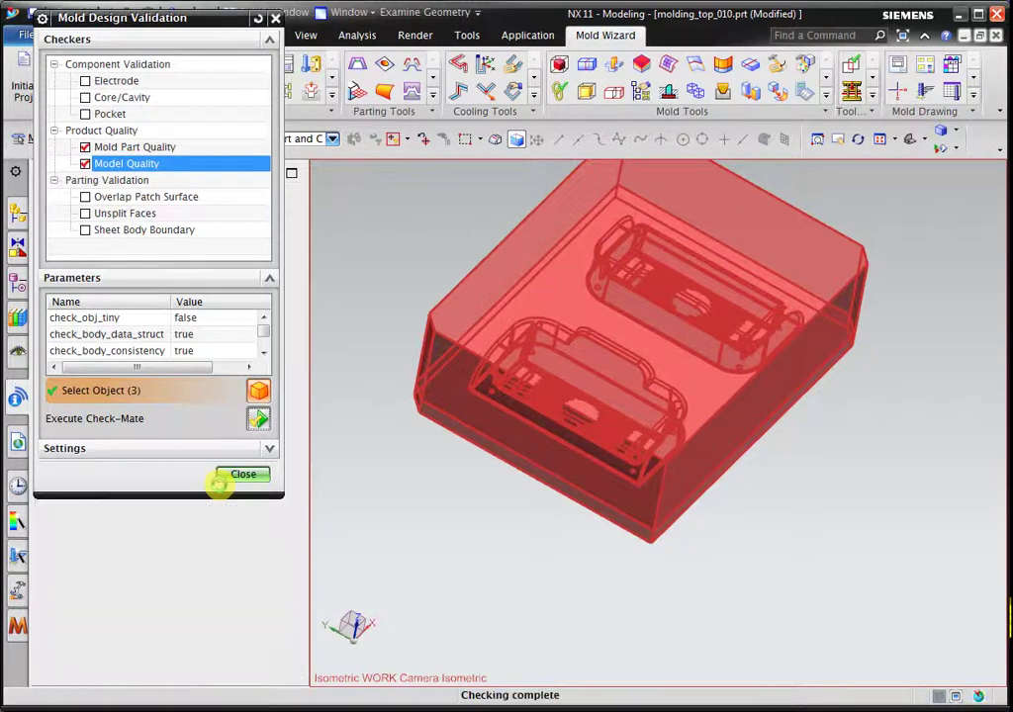
pyautogui.click(237, 475)
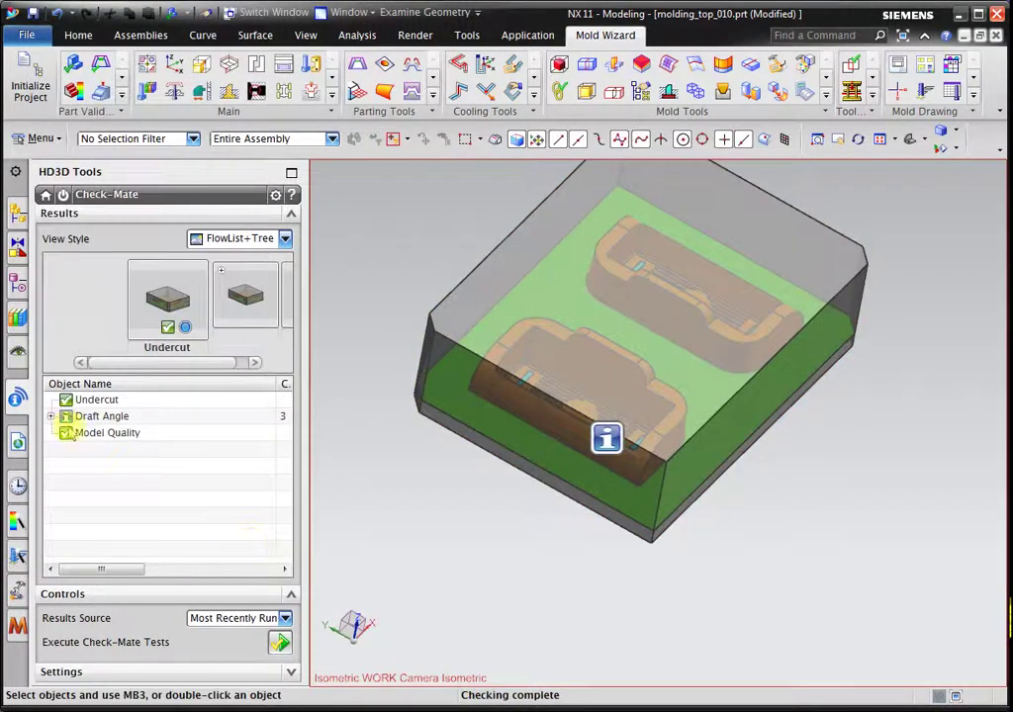
# - Show the Face Angle = 0 faces from the Draft Angle results and inspect them
pyautogui.click(51, 417)
pyautogui.click(159, 449)
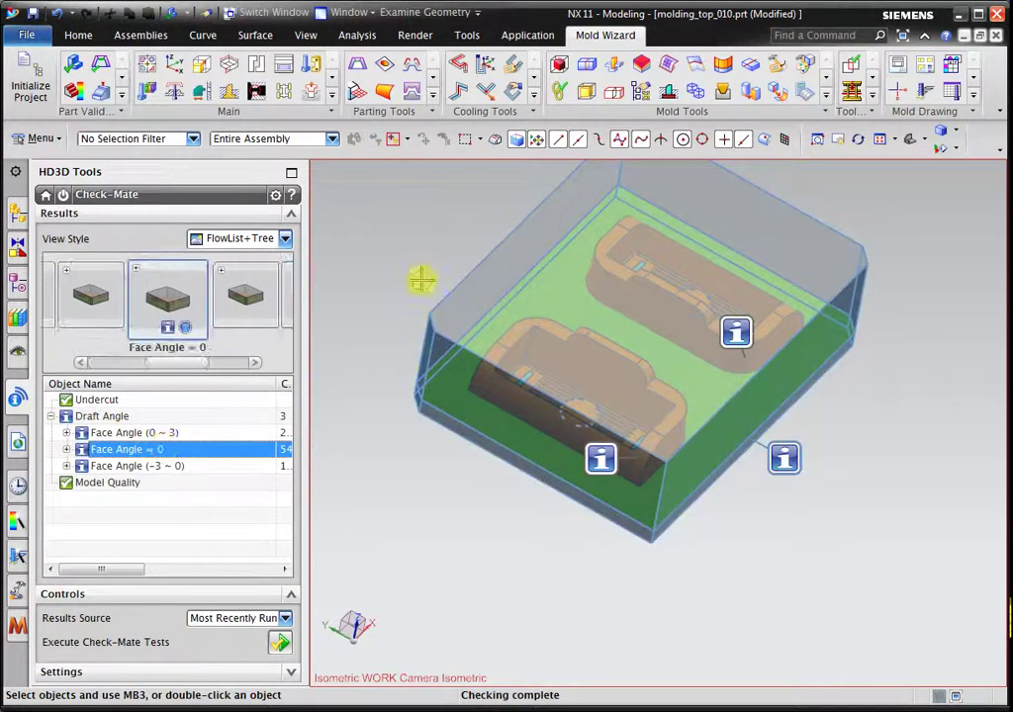
pyautogui.click(305, 37)
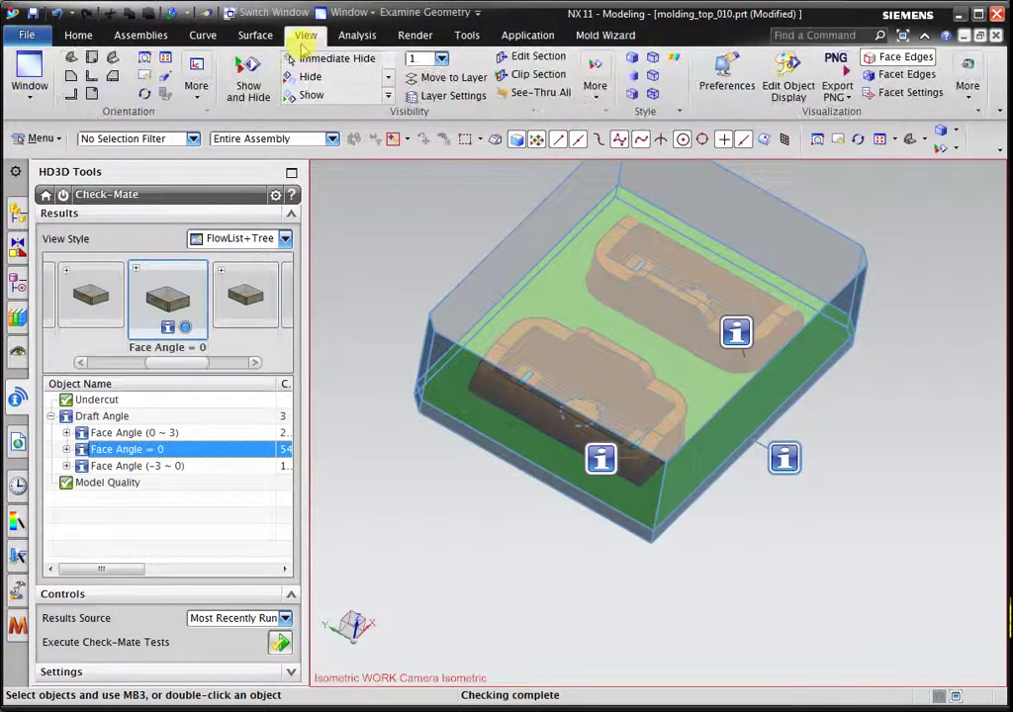
pyautogui.click(518, 94)
pyautogui.scroll(5, 679, 300)
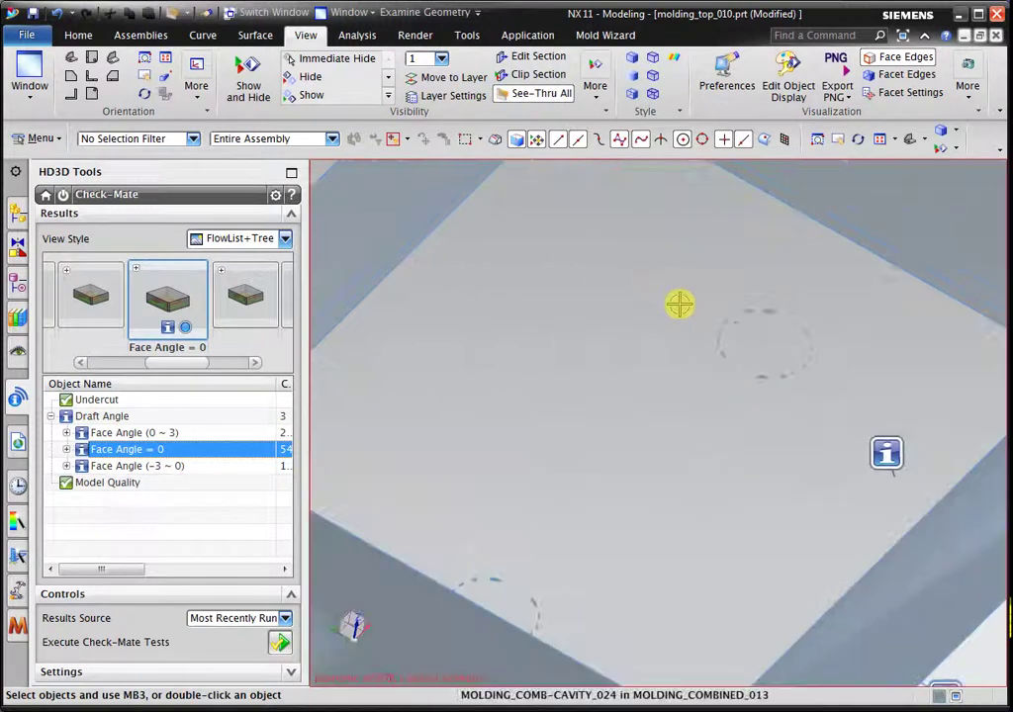
pyautogui.moveTo(679, 300)
pyautogui.mouseDown(button='middle')
pyautogui.moveTo(727, 346)
pyautogui.moveTo(727, 380)
pyautogui.moveTo(693, 428)
pyautogui.moveTo(746, 357)
pyautogui.moveTo(705, 346)
pyautogui.moveTo(703, 323)
pyautogui.moveTo(719, 318)
pyautogui.moveTo(739, 334)
pyautogui.mouseUp(button='middle')
pyautogui.scroll(3, 652, 299)
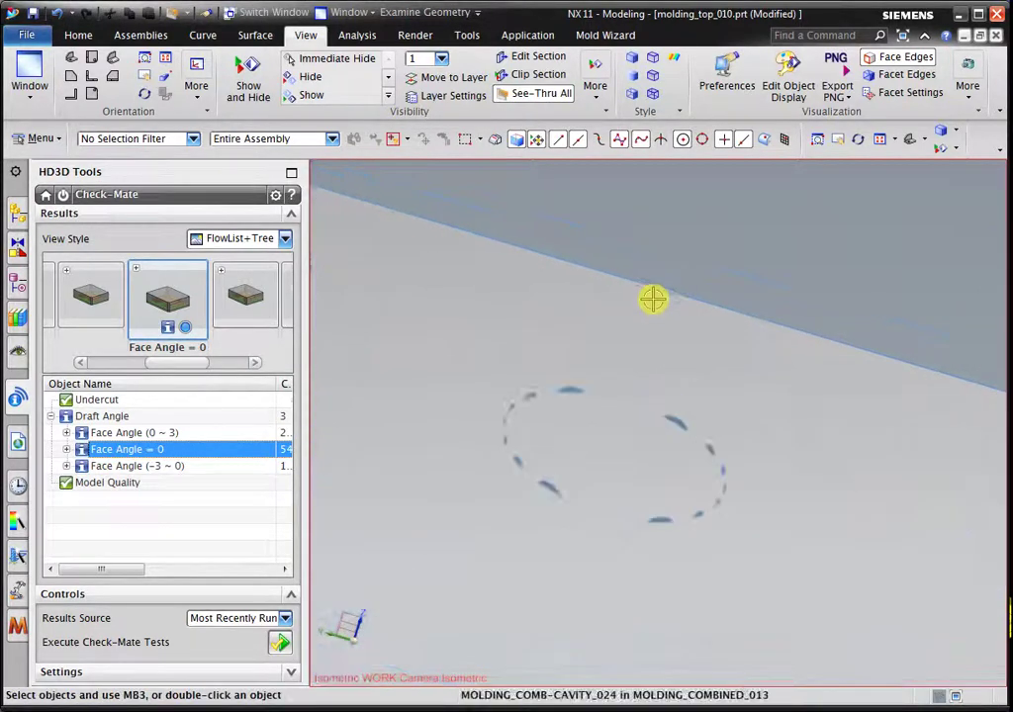
pyautogui.moveTo(667, 330)
pyautogui.mouseDown(button='middle')
pyautogui.moveTo(497, 355)
pyautogui.moveTo(639, 278)
pyautogui.moveTo(658, 419)
pyautogui.moveTo(656, 357)
pyautogui.moveTo(670, 316)
pyautogui.mouseUp(button='middle')
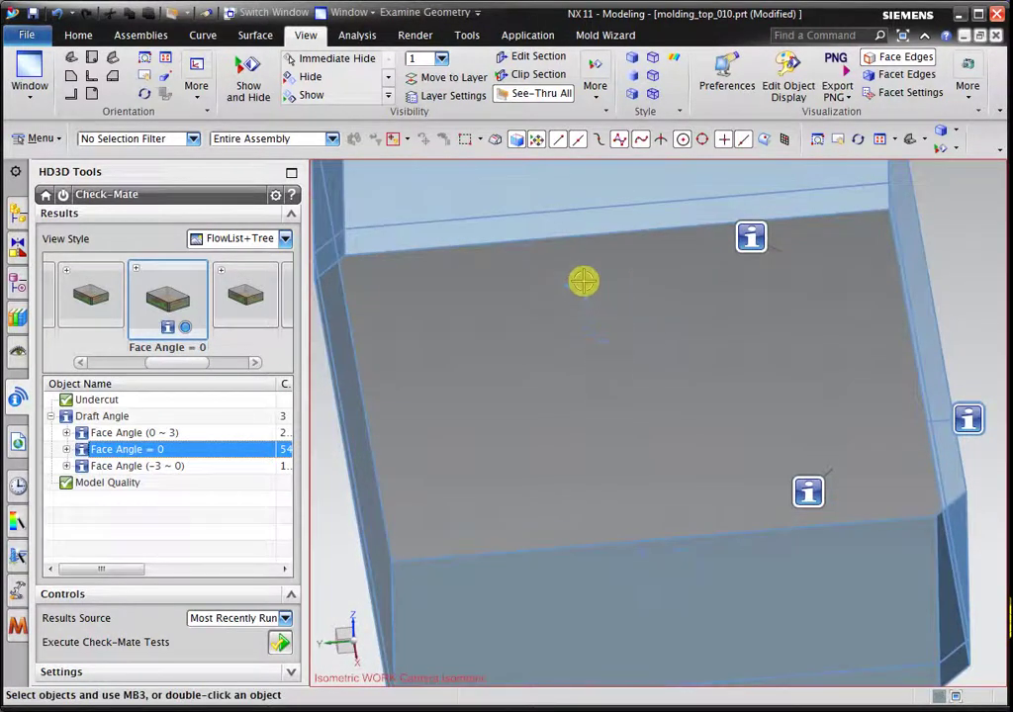
pyautogui.moveTo(583, 281); pyautogui.dragTo(670, 311, button='middle')
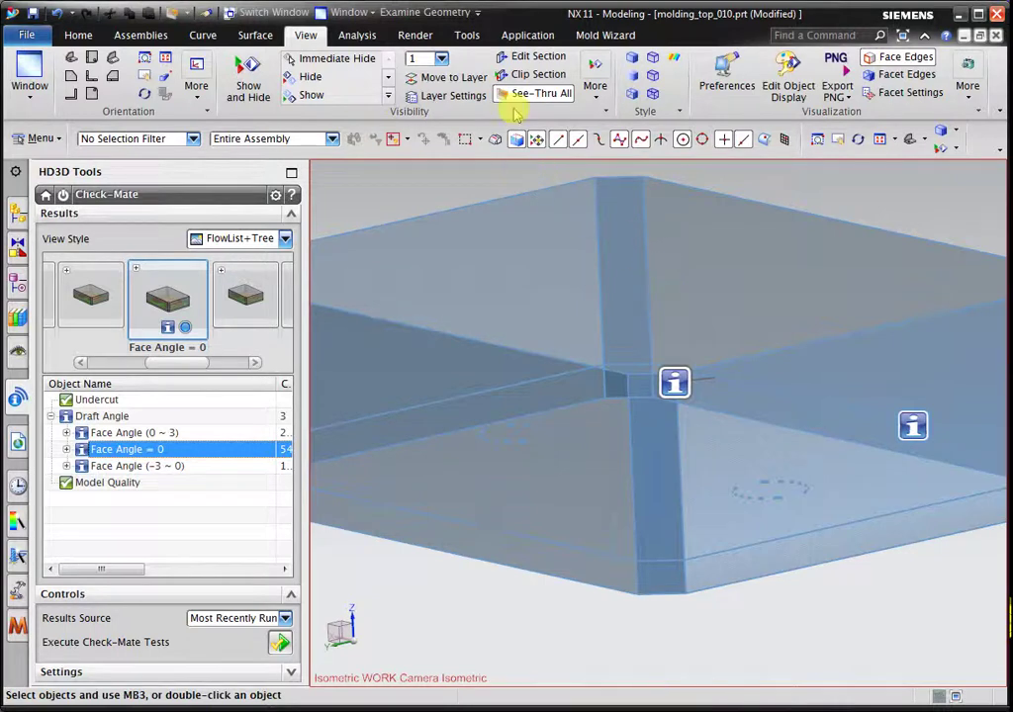
# - Turn on See-Thru All, inspect the ribbed core, and return HD3D Tools to its home list
pyautogui.click(521, 99)
pyautogui.moveTo(690, 407)
pyautogui.mouseDown(button='middle')
pyautogui.moveTo(703, 267)
pyautogui.moveTo(689, 243)
pyautogui.mouseUp(button='middle')
pyautogui.scroll(-3, 814, 217)
pyautogui.moveTo(814, 217)
pyautogui.mouseDown(button='middle')
pyautogui.moveTo(757, 242)
pyautogui.moveTo(791, 361)
pyautogui.moveTo(832, 380)
pyautogui.mouseUp(button='middle')
pyautogui.scroll(3, 642, 261)
pyautogui.scroll(-3, 641, 260)
pyautogui.moveTo(642, 260)
pyautogui.mouseDown(button='middle')
pyautogui.moveTo(669, 328)
pyautogui.moveTo(742, 425)
pyautogui.mouseUp(button='middle')
pyautogui.scroll(-3, 743, 425)
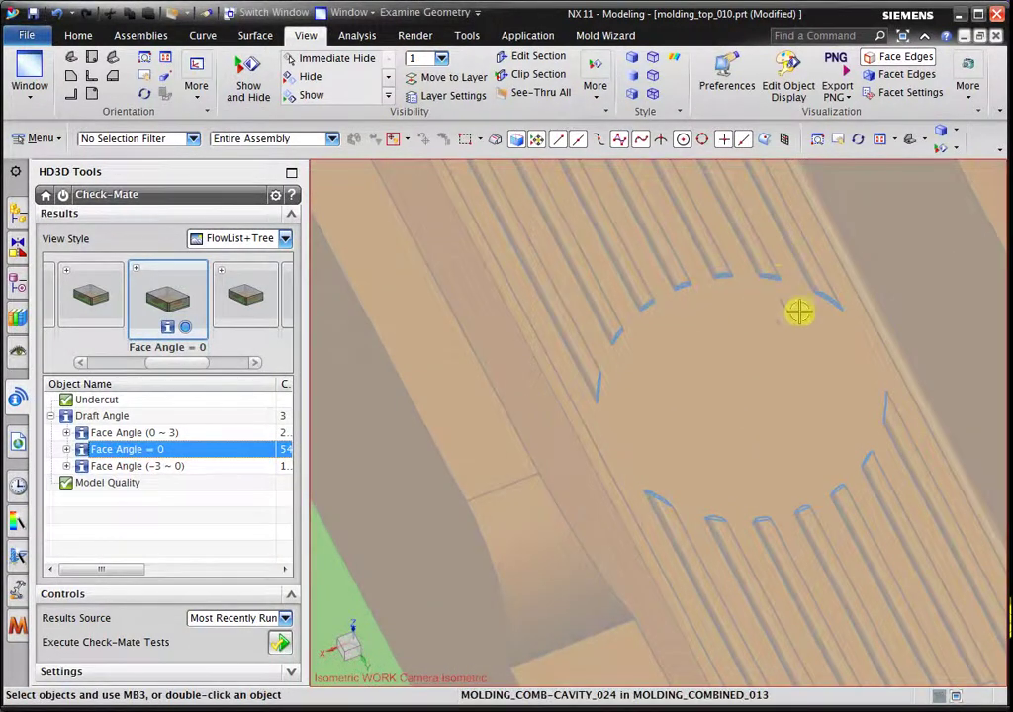
pyautogui.scroll(-2, 799, 312)
pyautogui.scroll(-2, 848, 283)
pyautogui.scroll(3, 642, 385)
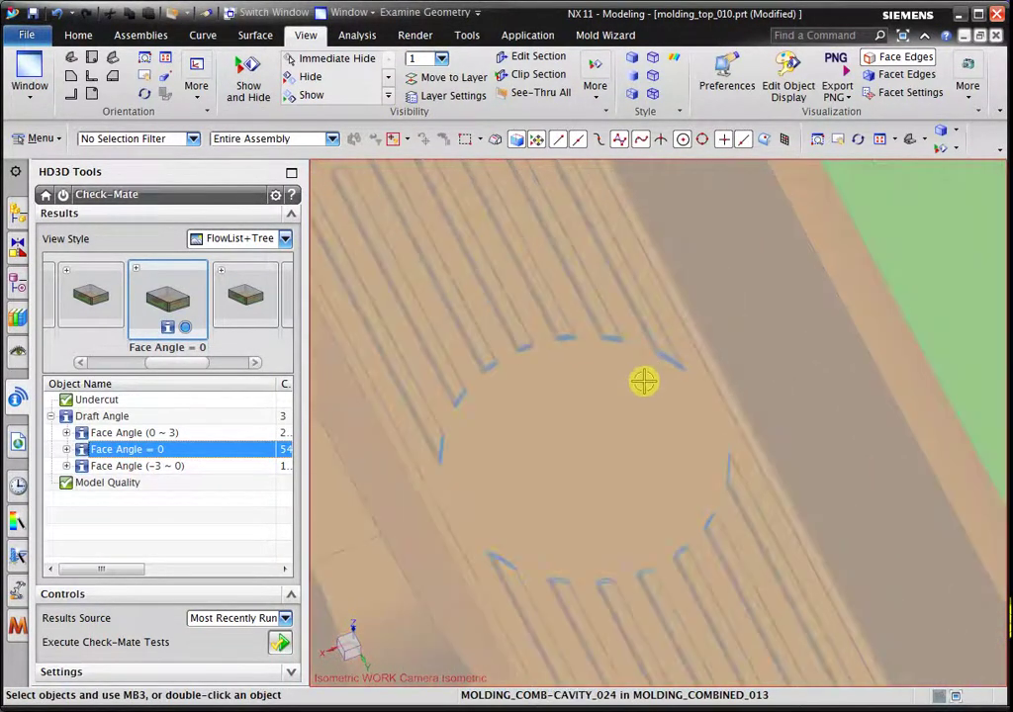
pyautogui.scroll(2, 690, 432)
pyautogui.moveTo(689, 432); pyautogui.dragTo(678, 411, button='middle')
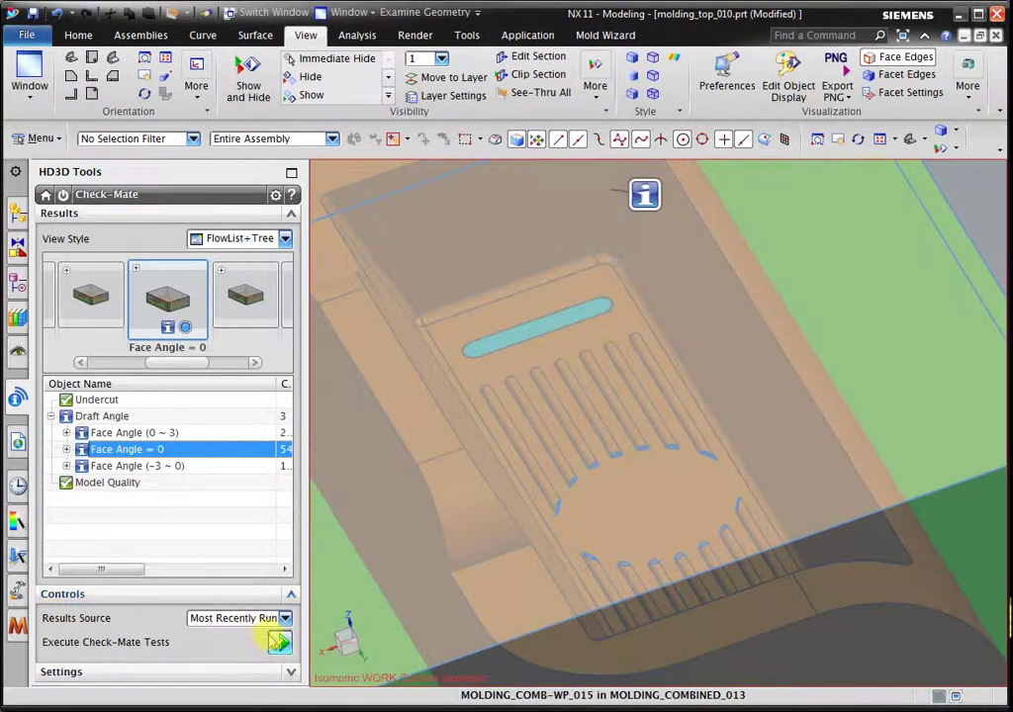
pyautogui.click(62, 195)
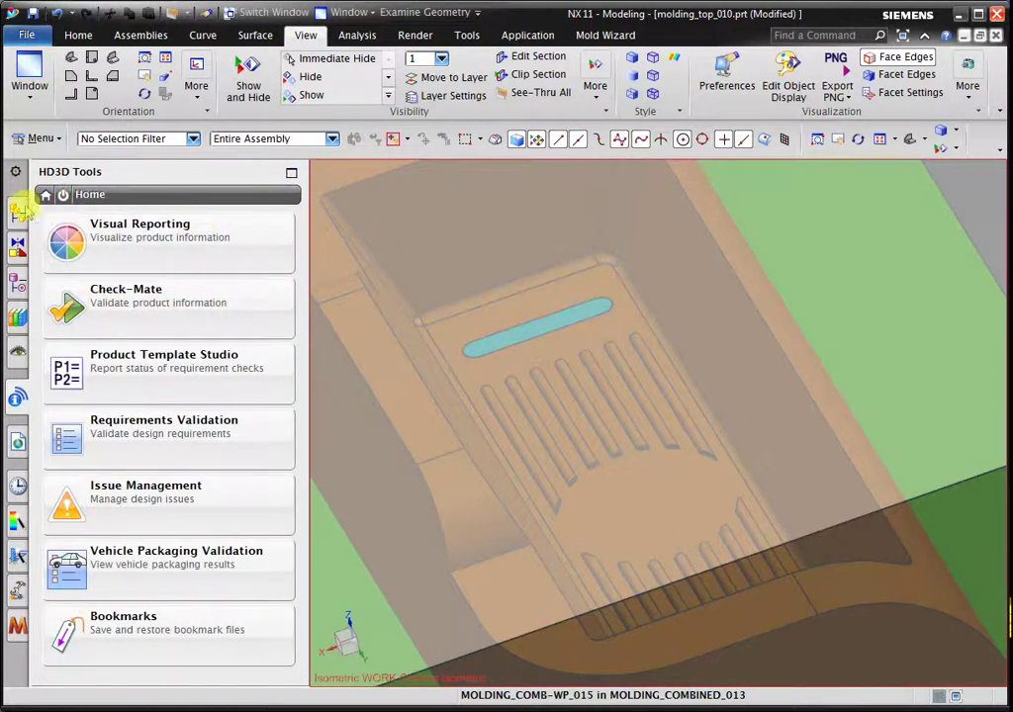
# - Switch the display to molding_molding_025.prt and zoom onto its rounded rib ends
pyautogui.click(19, 210)
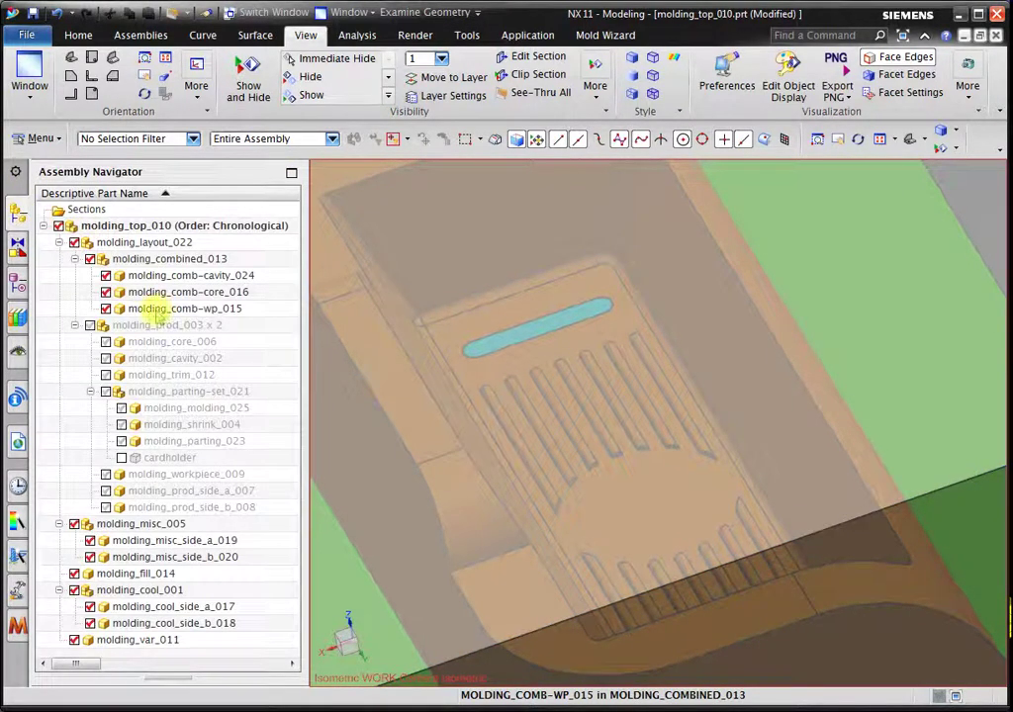
pyautogui.click(30, 89)
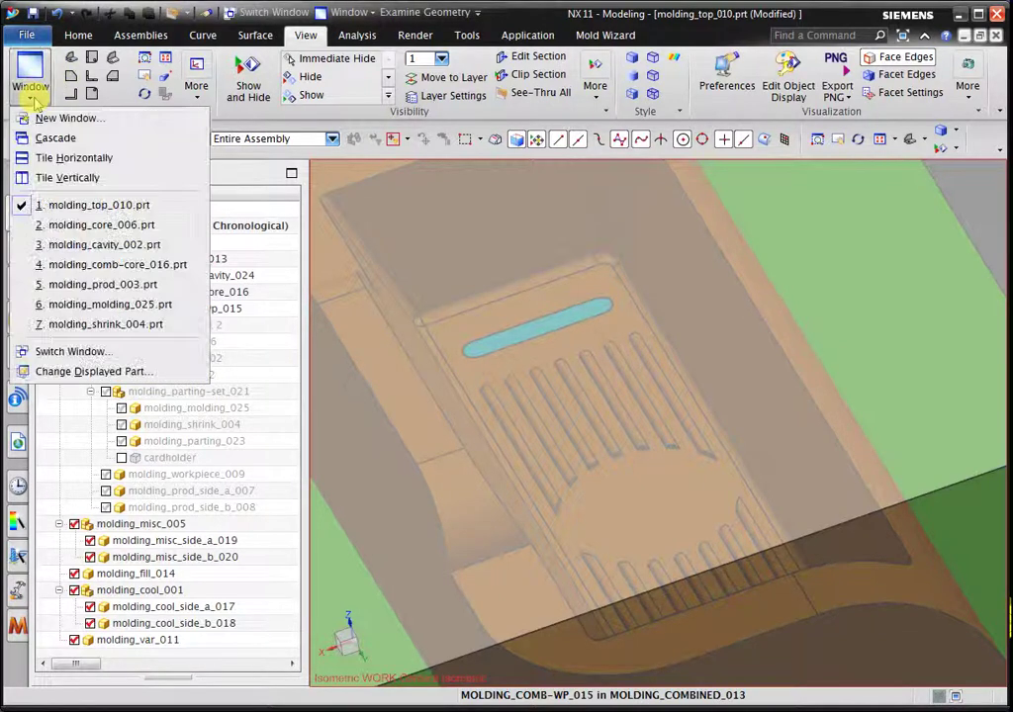
pyautogui.click(127, 301)
pyautogui.moveTo(371, 326)
pyautogui.mouseDown(button='middle')
pyautogui.moveTo(672, 330)
pyautogui.moveTo(635, 429)
pyautogui.moveTo(635, 339)
pyautogui.moveTo(635, 350)
pyautogui.mouseUp(button='middle')
pyautogui.scroll(5, 572, 272)
pyautogui.scroll(5, 571, 272)
pyautogui.scroll(-5, 599, 327)
pyautogui.scroll(-2, 687, 561)
pyautogui.scroll(3, 687, 561)
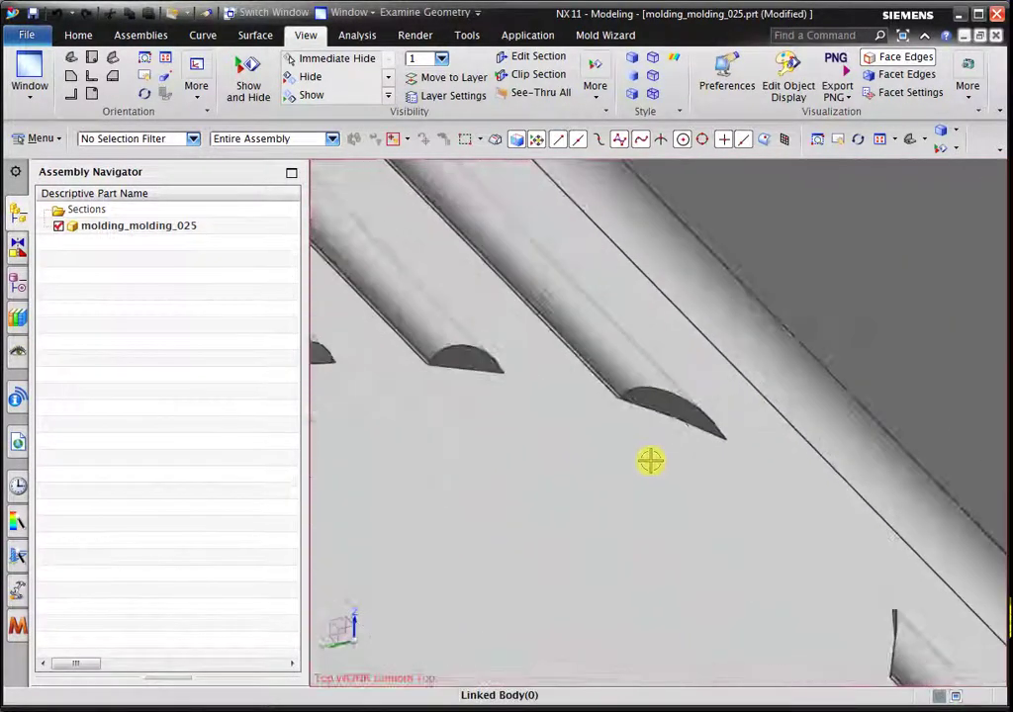
pyautogui.scroll(2, 649, 461)
# - Start a Face-type Draft with the default upward draw direction
pyautogui.click(79, 35)
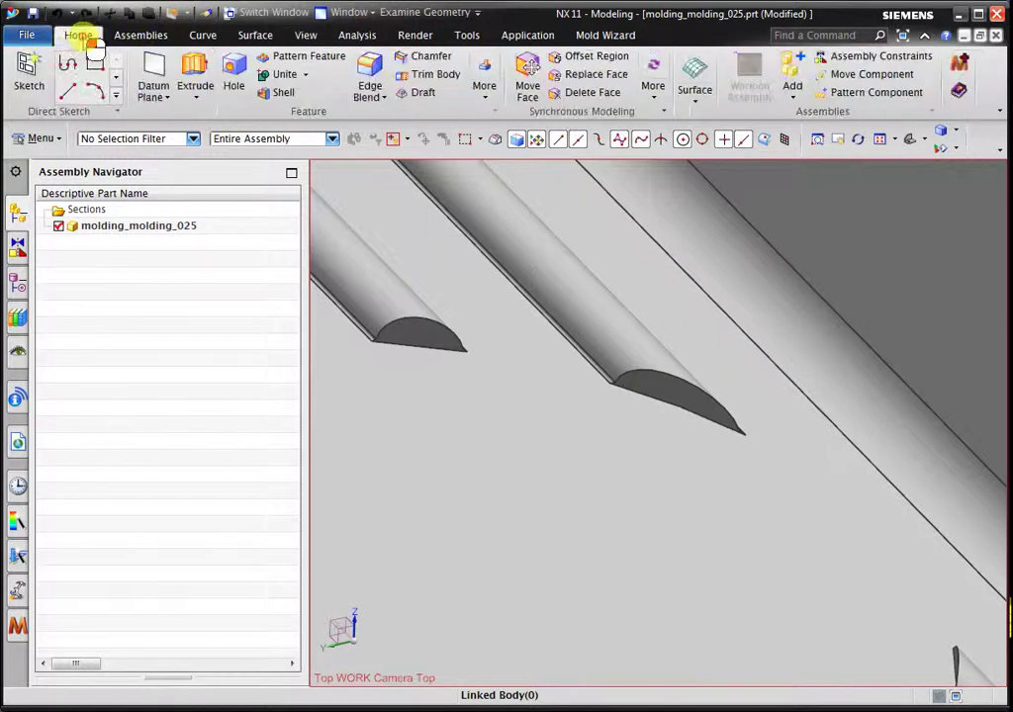
pyautogui.click(426, 93)
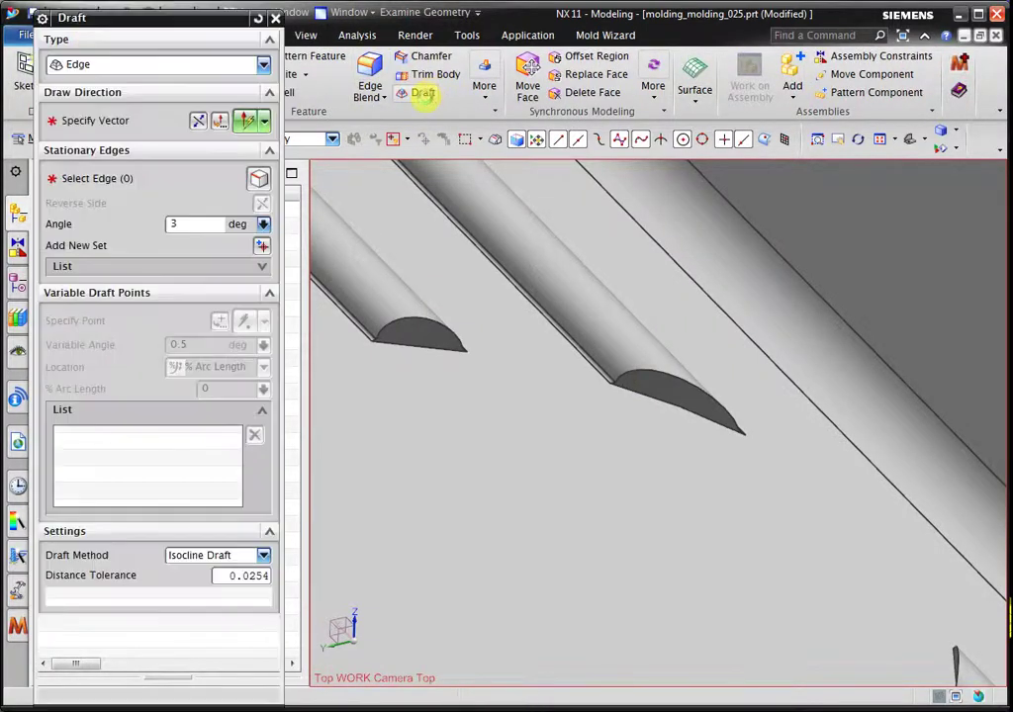
pyautogui.middleClick(703, 517)
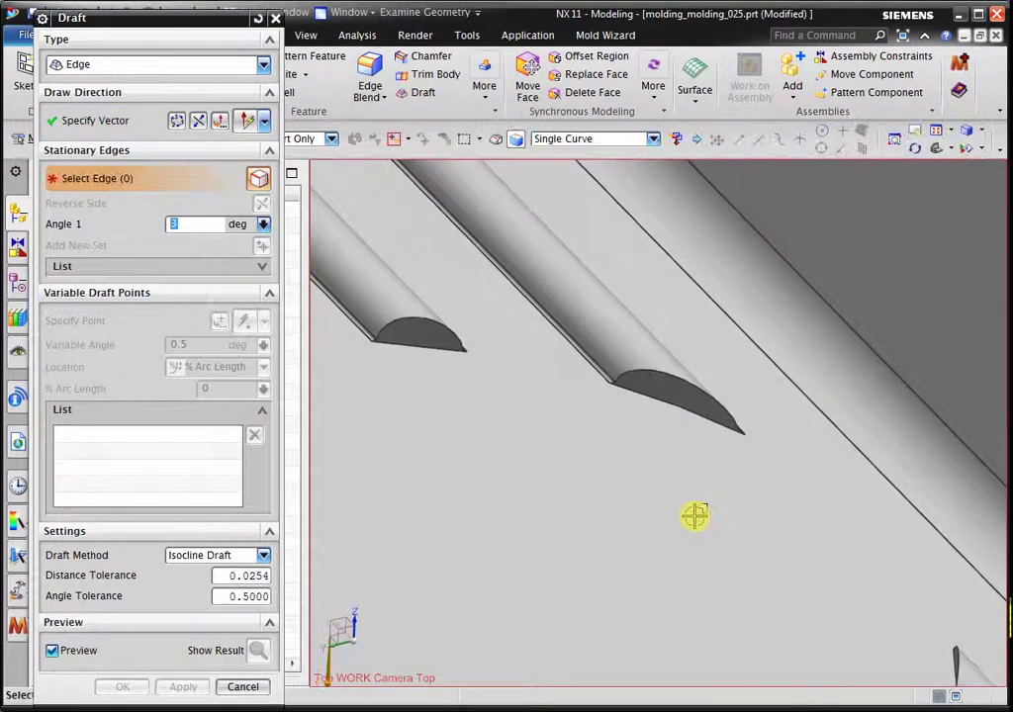
pyautogui.click(255, 18)
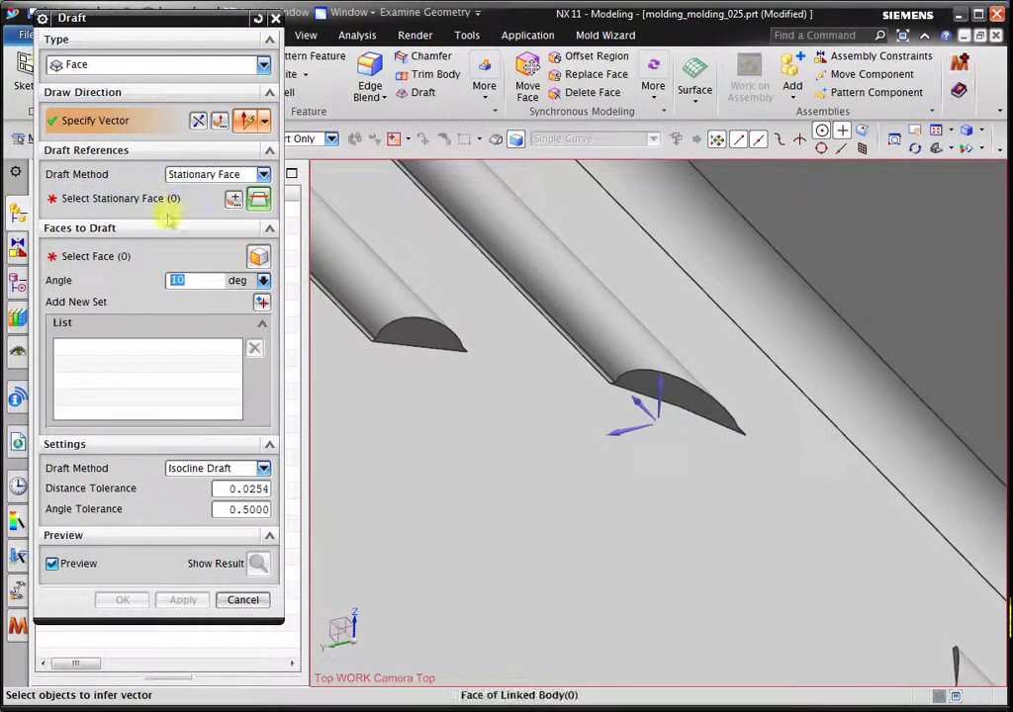
pyautogui.click(123, 198)
# - Use the flat base as the stationary face and pick the first rib end cap to draft
pyautogui.click(623, 534)
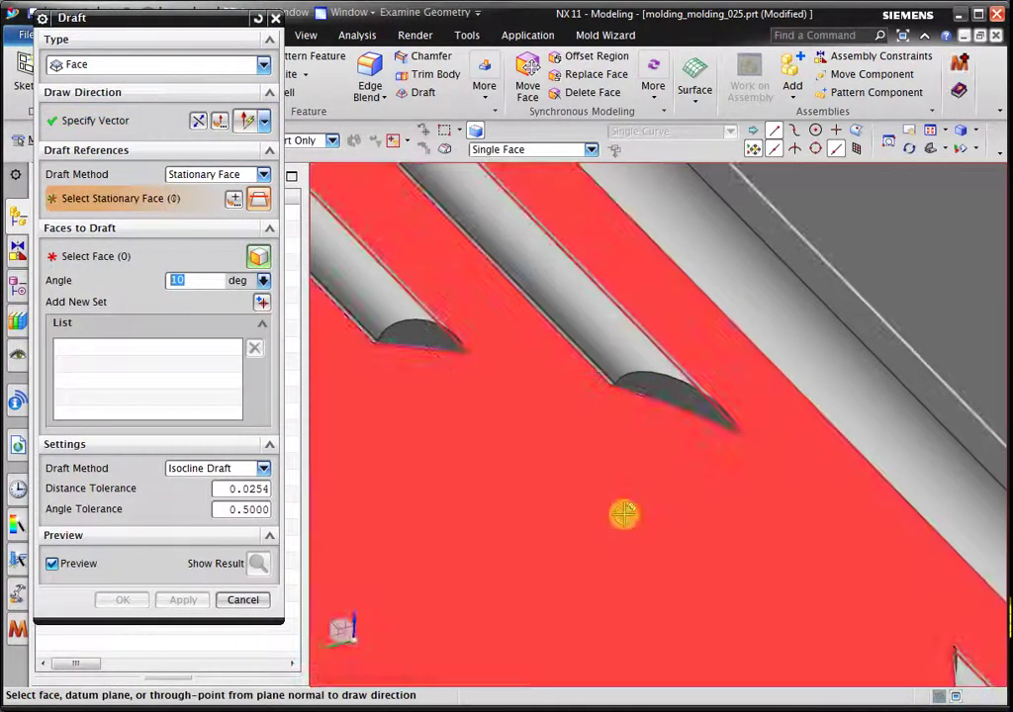
pyautogui.click(644, 390)
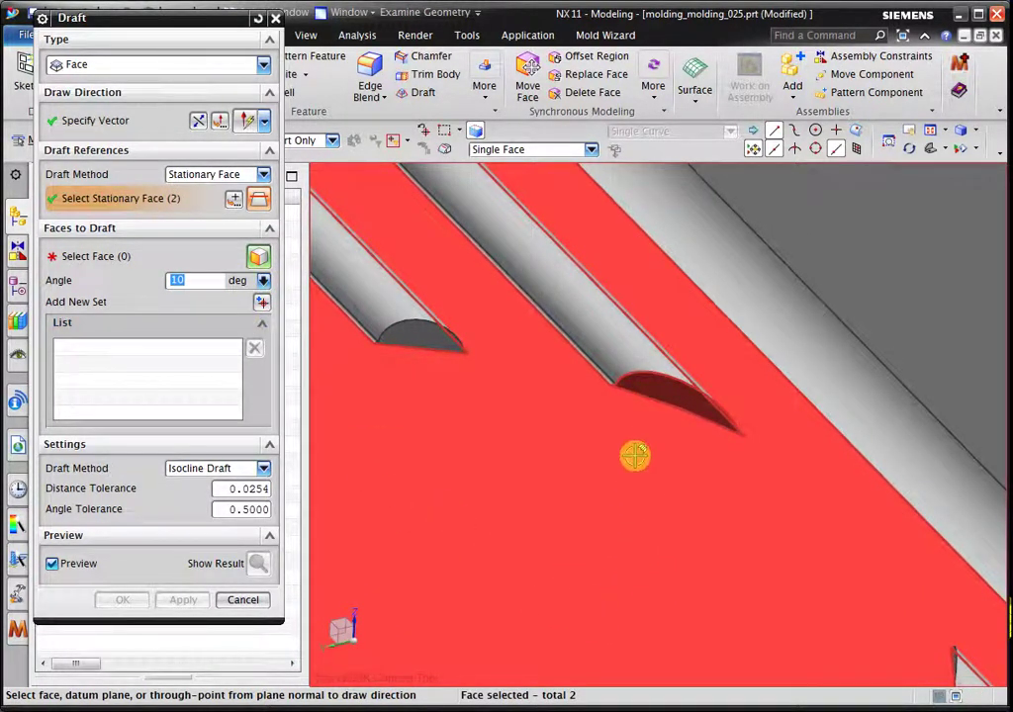
pyautogui.keyDown('shift'); pyautogui.click(642, 392); pyautogui.keyUp('shift')
pyautogui.click(103, 259)
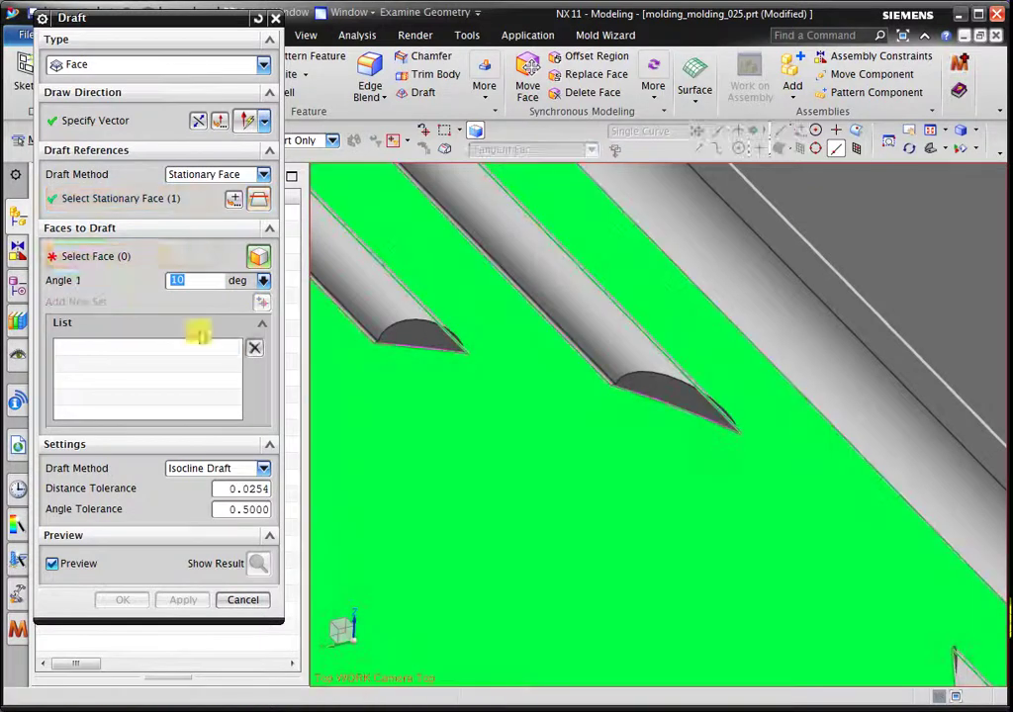
pyautogui.write('1')
pyautogui.click(641, 374)
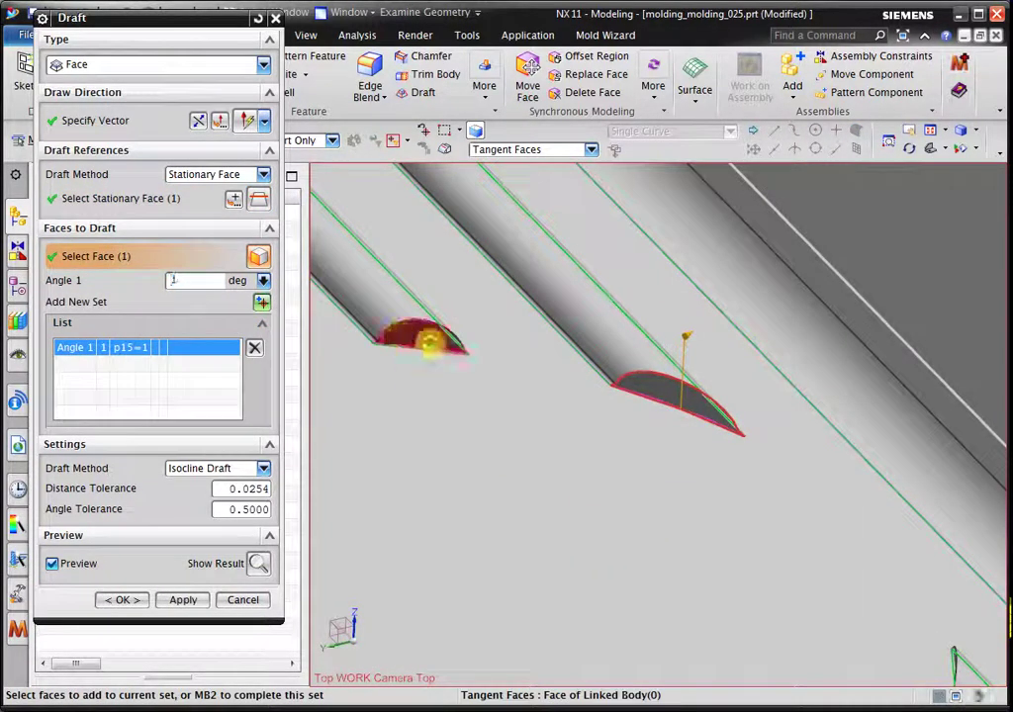
# - Add the left rib end cap and two more rib end caps to the draft selection
pyautogui.click(428, 341)
pyautogui.moveTo(806, 337)
pyautogui.mouseDown(button='middle')
pyautogui.moveTo(689, 434)
pyautogui.moveTo(700, 406)
pyautogui.mouseUp(button='middle')
pyautogui.scroll(2, 717, 410)
pyautogui.scroll(2, 692, 405)
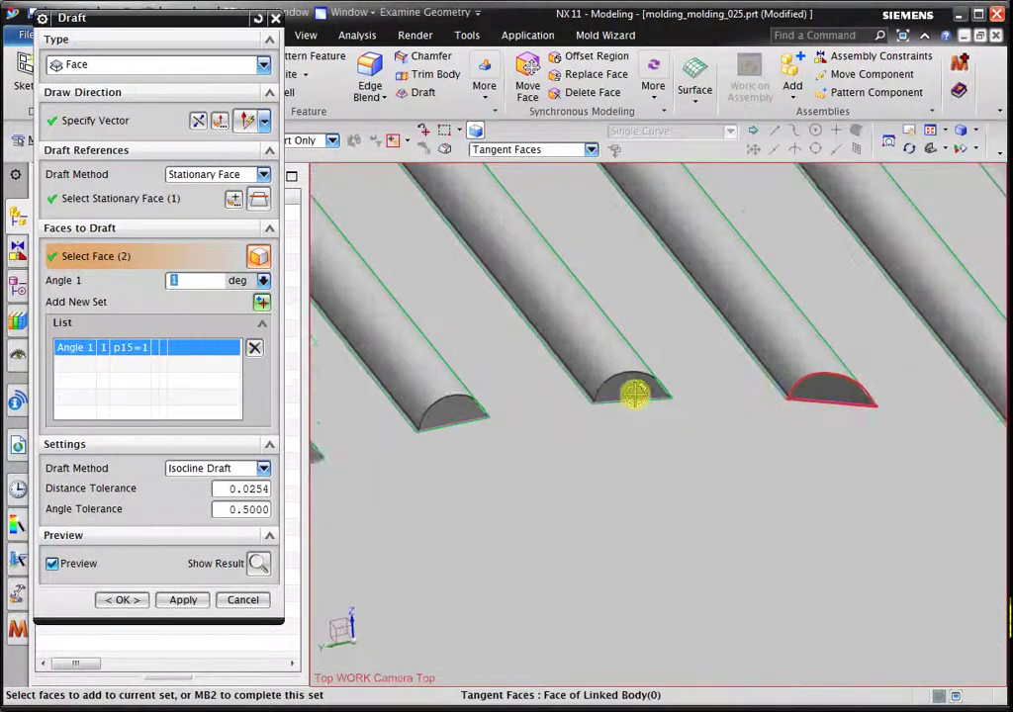
pyautogui.click(634, 393)
pyautogui.click(473, 411)
pyautogui.scroll(-2, 484, 457)
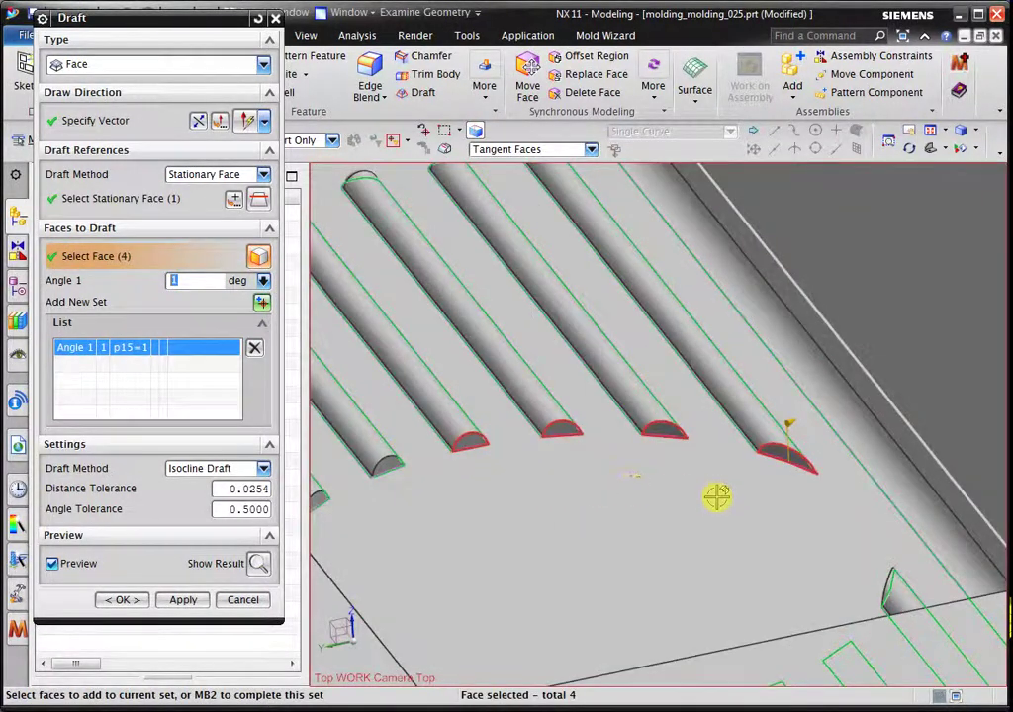
pyautogui.moveTo(717, 496); pyautogui.dragTo(883, 353, button='middle')
# - Reset Angle 1 back to 3 degrees after the drag handle changed it
pyautogui.moveTo(803, 309); pyautogui.dragTo(846, 279)
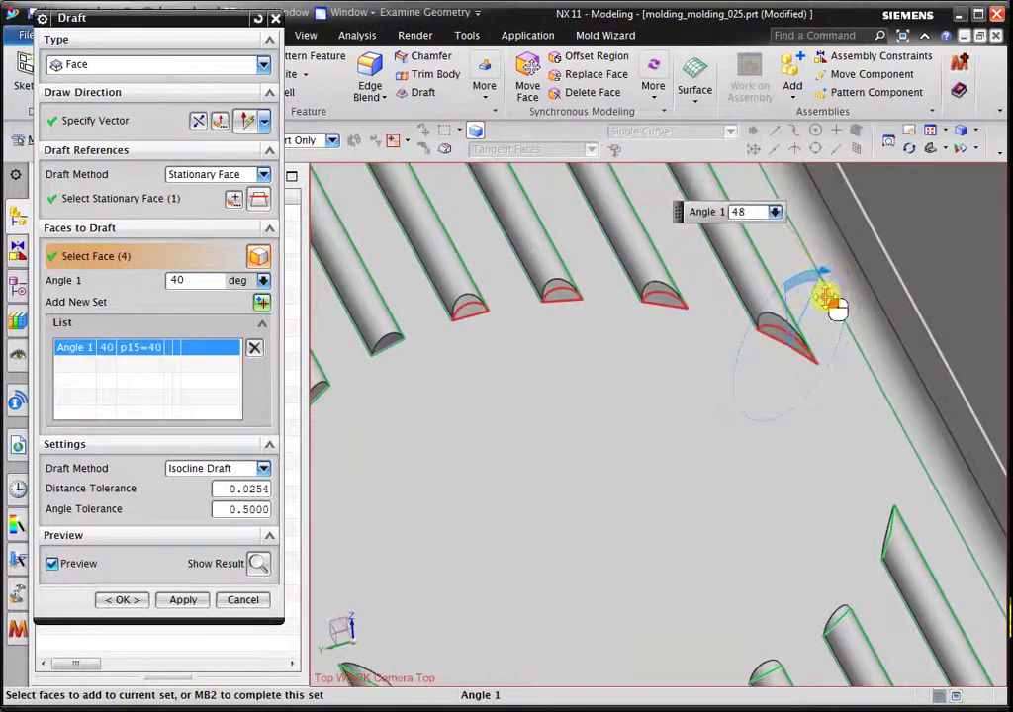
pyautogui.moveTo(846, 279); pyautogui.dragTo(617, 327)
pyautogui.click(208, 280)
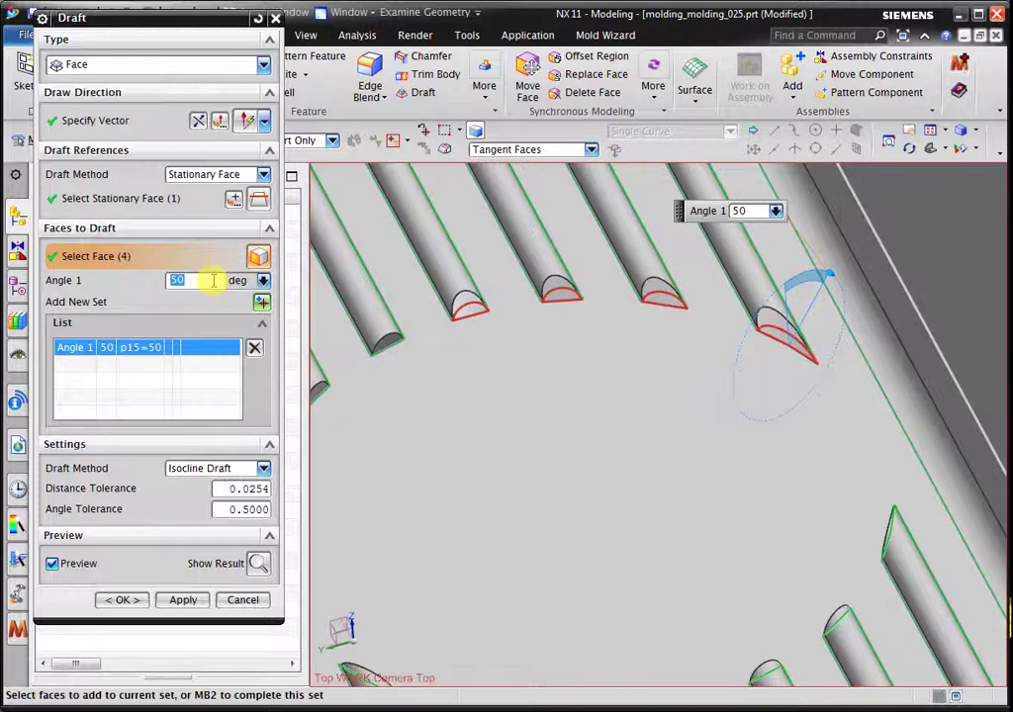
pyautogui.write('3')
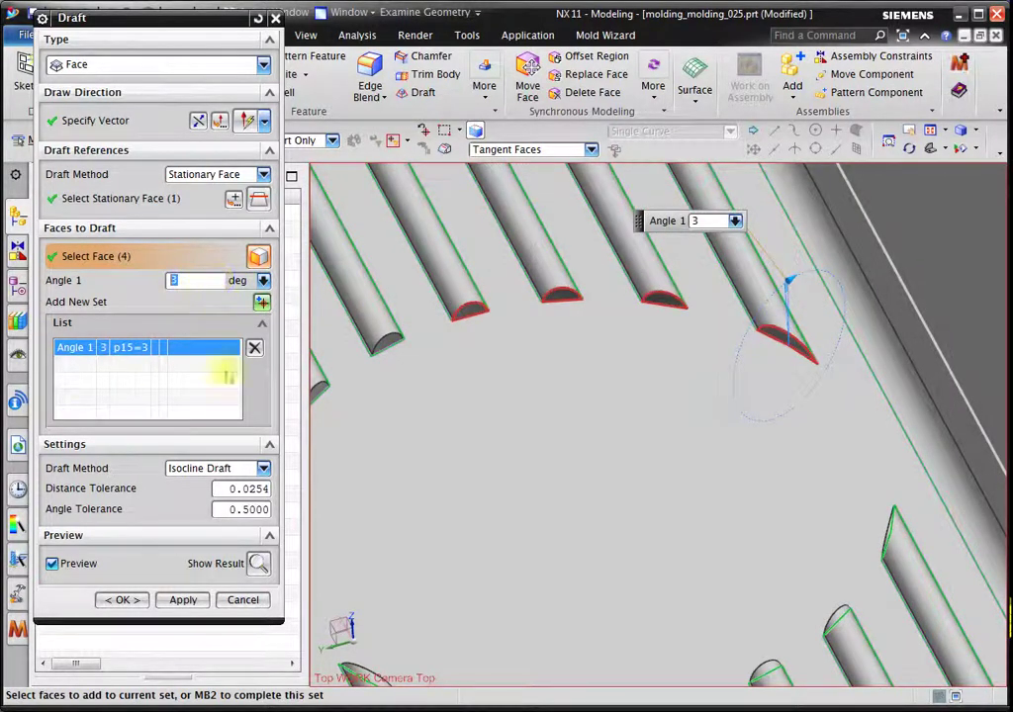
# - Add three more rib end caps to the draft faces
pyautogui.scroll(-3, 494, 332)
pyautogui.click(493, 355)
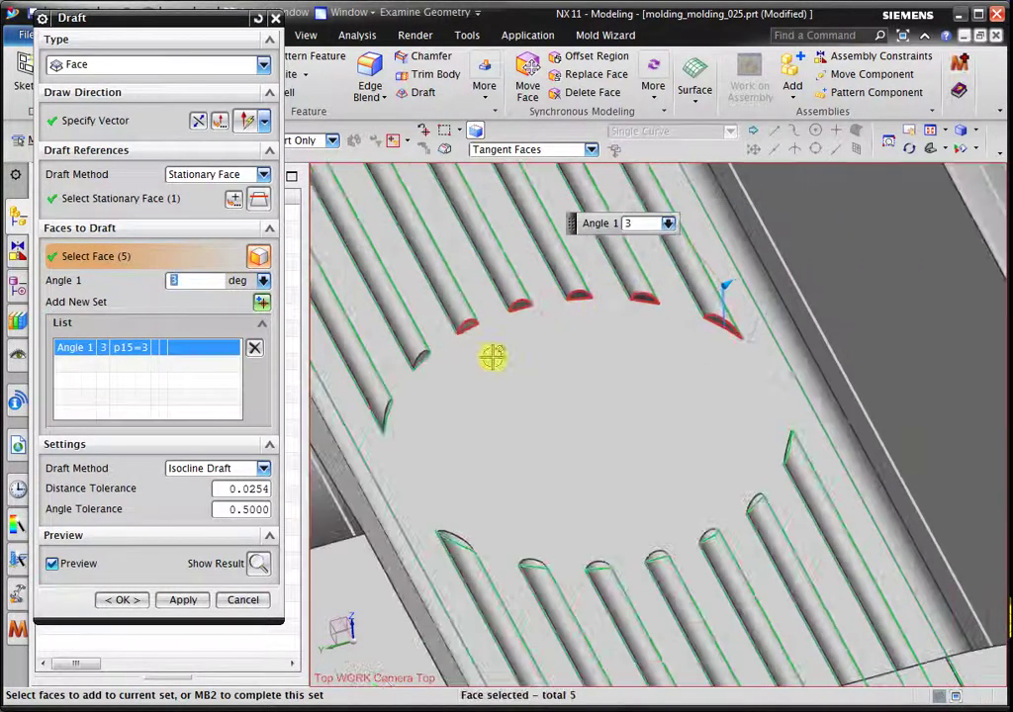
pyautogui.scroll(3, 425, 362)
pyautogui.click(346, 366)
pyautogui.scroll(-3, 393, 360)
pyautogui.scroll(3, 508, 385)
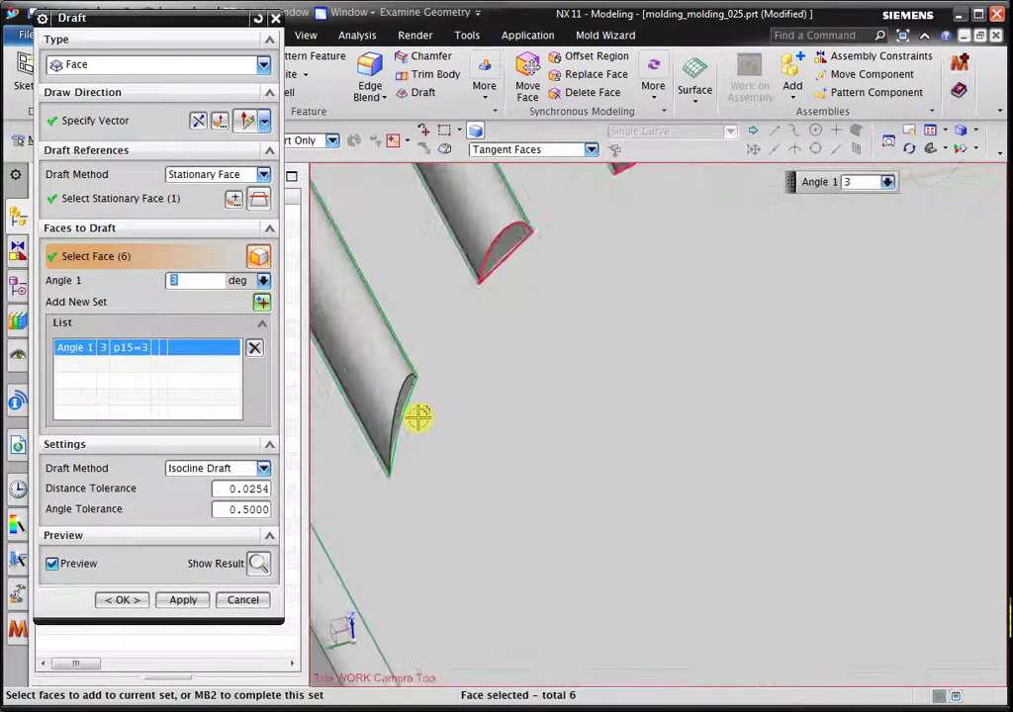
pyautogui.click(402, 389)
pyautogui.scroll(-3, 599, 644)
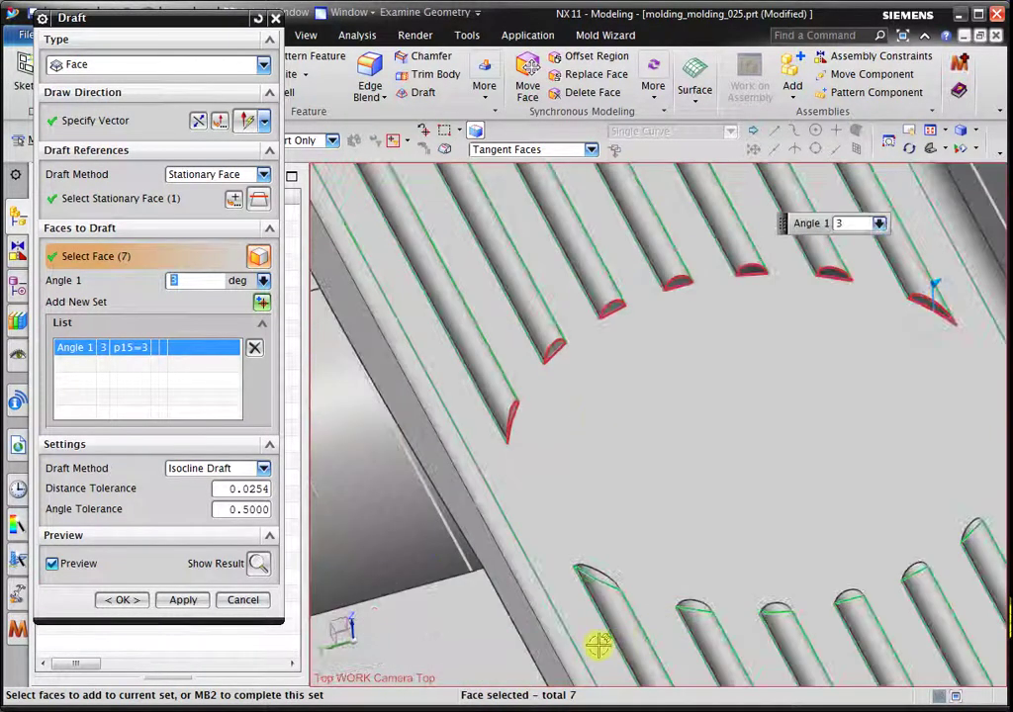
pyautogui.scroll(5, 639, 406)
# - Reorient the view around the ribbed part and add two more end faces
pyautogui.moveTo(640, 410)
pyautogui.mouseDown(button='middle')
pyautogui.moveTo(638, 430)
pyautogui.moveTo(735, 243)
pyautogui.moveTo(663, 287)
pyautogui.moveTo(813, 316)
pyautogui.moveTo(796, 421)
pyautogui.moveTo(791, 357)
pyautogui.moveTo(737, 335)
pyautogui.moveTo(642, 359)
pyautogui.moveTo(622, 381)
pyautogui.moveTo(626, 420)
pyautogui.moveTo(649, 395)
pyautogui.mouseUp(button='middle')
pyautogui.scroll(-3, 710, 319)
pyautogui.scroll(2, 710, 320)
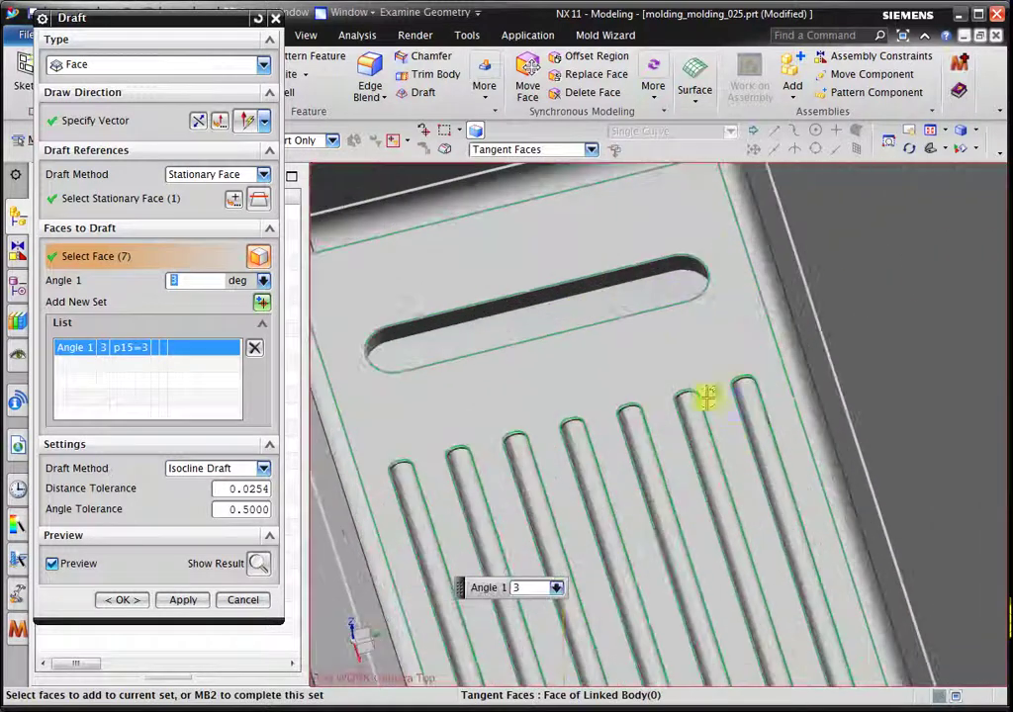
pyautogui.scroll(-5, 780, 554)
pyautogui.moveTo(768, 577); pyautogui.dragTo(788, 556, button='middle')
pyautogui.scroll(2, 745, 571)
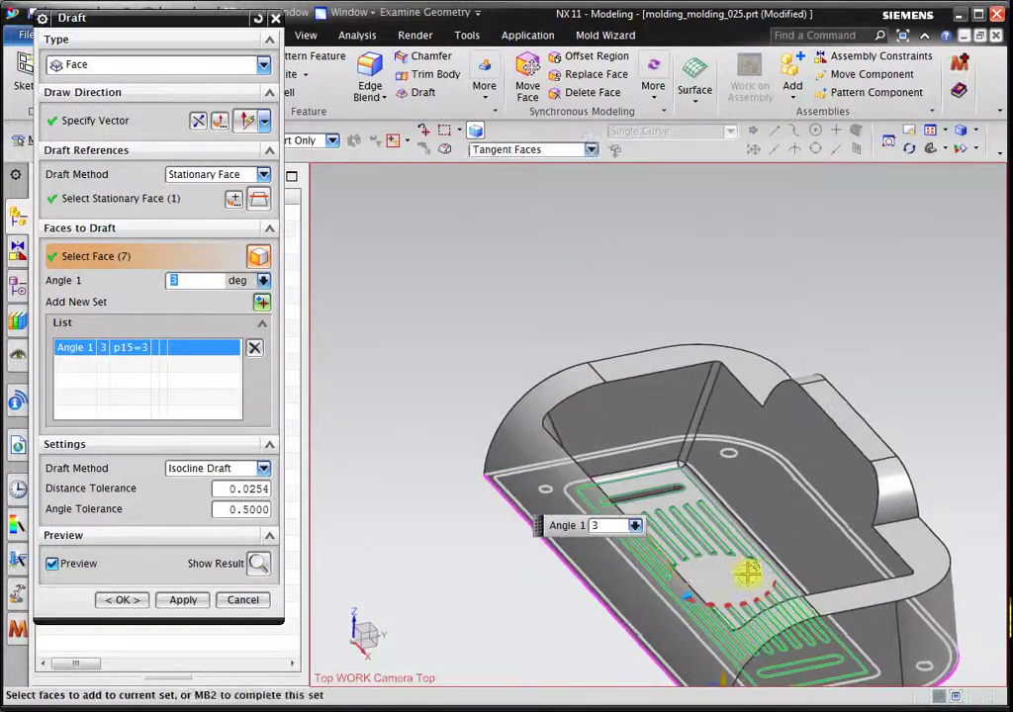
pyautogui.scroll(5, 768, 547)
pyautogui.scroll(1, 791, 536)
pyautogui.click(788, 534)
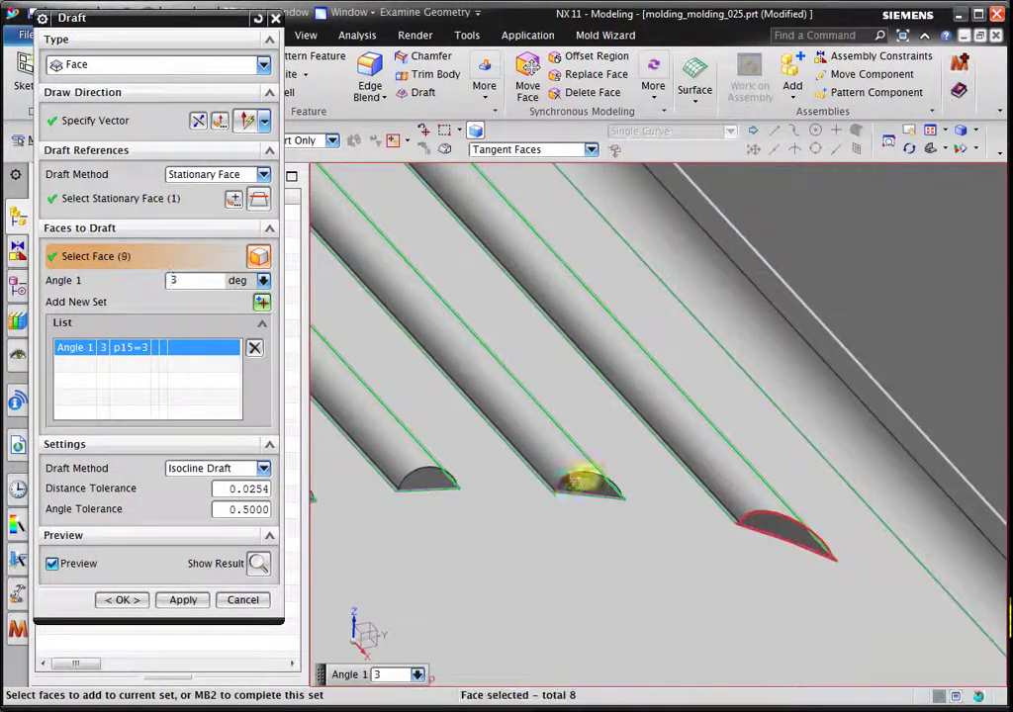
pyautogui.click(422, 475)
pyautogui.scroll(-2, 895, 397)
pyautogui.scroll(2, 608, 463)
pyautogui.scroll(1, 539, 438)
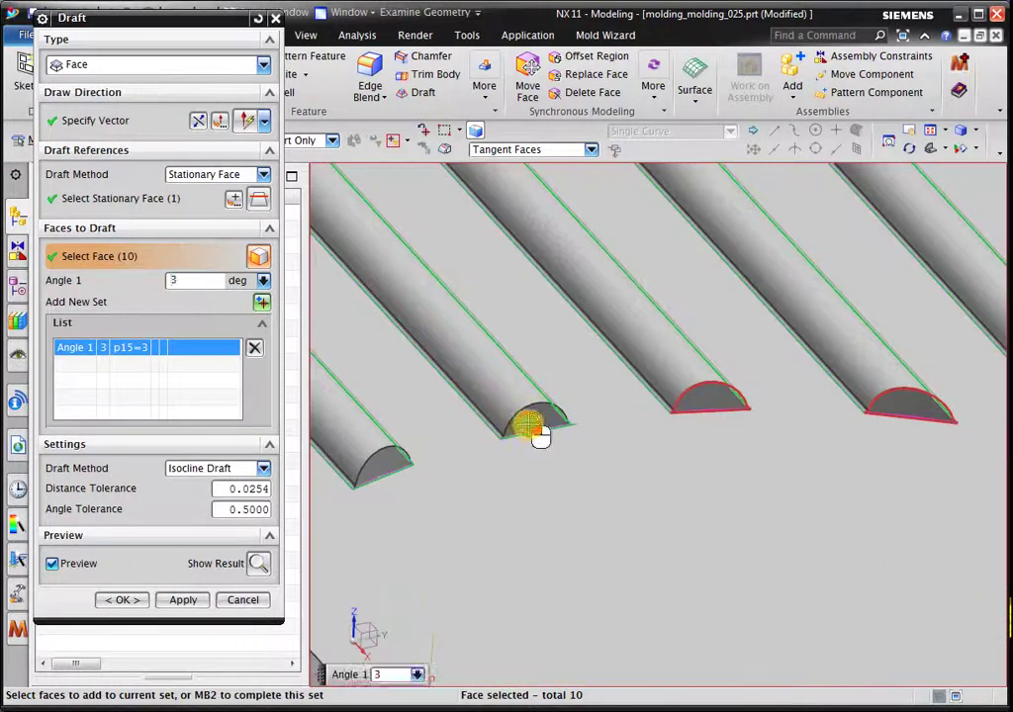
# - Add the last three core pin end faces and apply the 3° draft
pyautogui.click(389, 459)
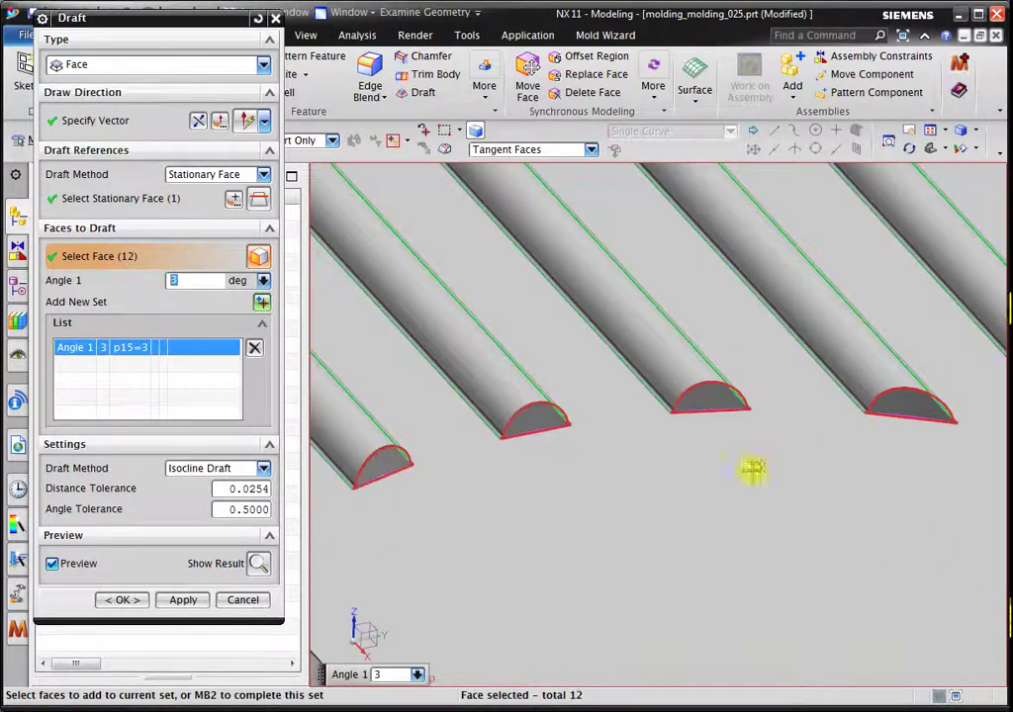
pyautogui.moveTo(687, 504)
pyautogui.mouseDown(button='middle')
pyautogui.moveTo(658, 515)
pyautogui.moveTo(870, 504)
pyautogui.mouseUp(button='middle')
pyautogui.click(849, 425)
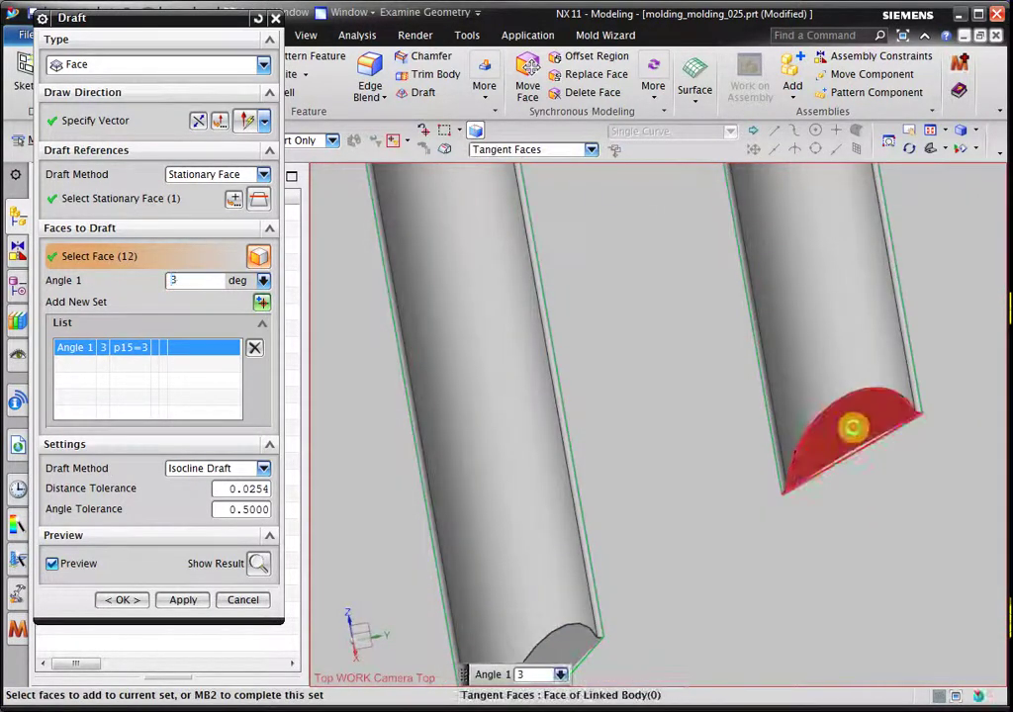
pyautogui.click(581, 637)
pyautogui.click(122, 599)
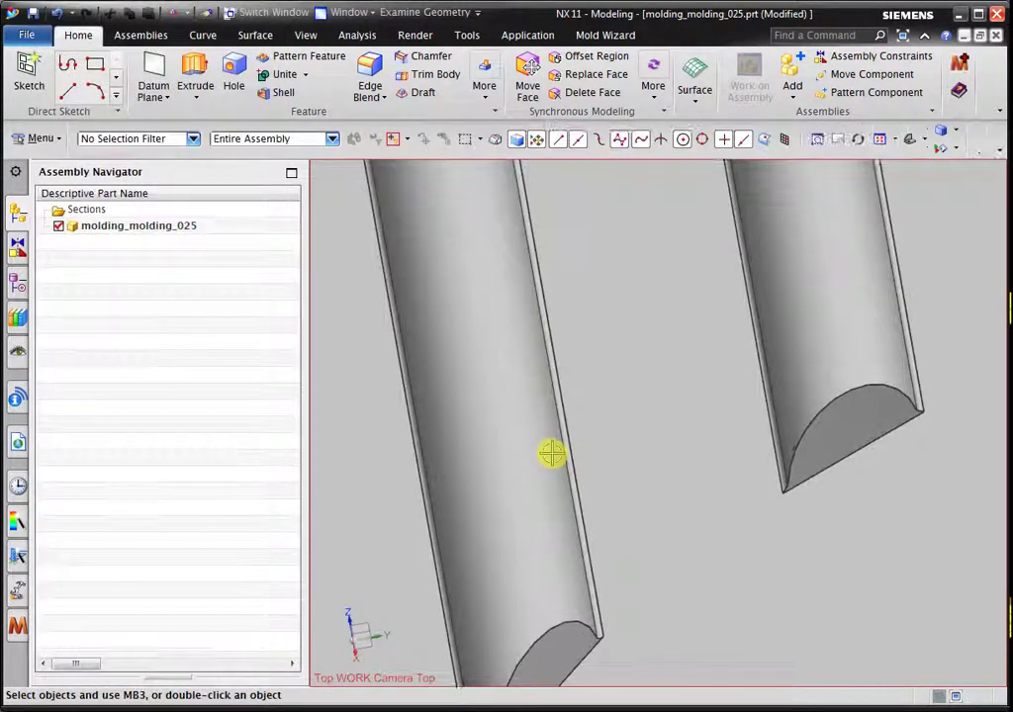
# - Display parent molding_top_010 from molding_molding_025 and open Part Validation on the Mold Wizard tab
pyautogui.moveTo(549, 452)
pyautogui.mouseDown(button='middle')
pyautogui.moveTo(561, 488)
pyautogui.moveTo(645, 562)
pyautogui.moveTo(640, 580)
pyautogui.moveTo(593, 552)
pyautogui.moveTo(610, 533)
pyautogui.moveTo(617, 547)
pyautogui.moveTo(604, 576)
pyautogui.moveTo(604, 525)
pyautogui.mouseUp(button='middle')
pyautogui.scroll(2, 588, 549)
pyautogui.scroll(3, 583, 550)
pyautogui.scroll(-3, 605, 527)
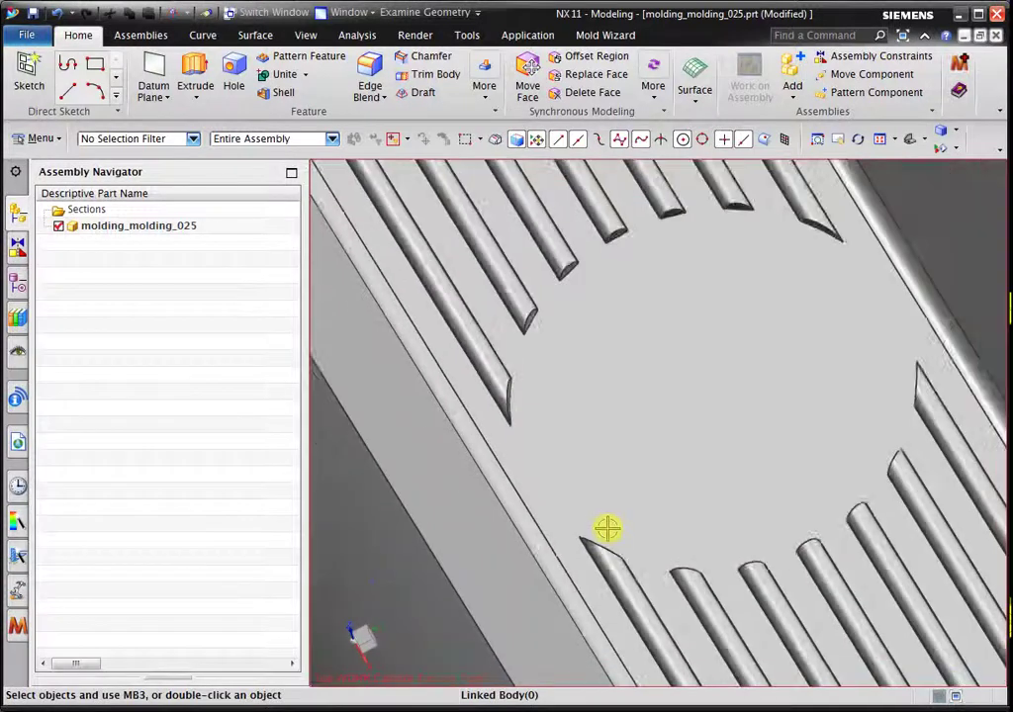
pyautogui.click(204, 231)
pyautogui.rightClick(205, 232)
pyautogui.click(357, 300)
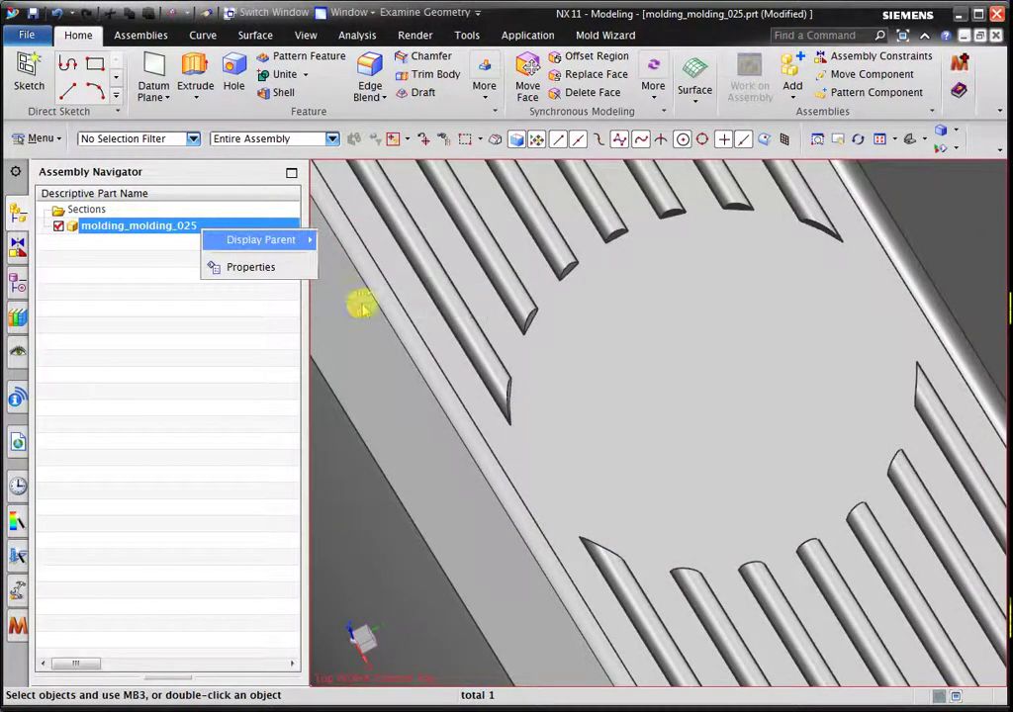
pyautogui.click(603, 34)
pyautogui.click(74, 65)
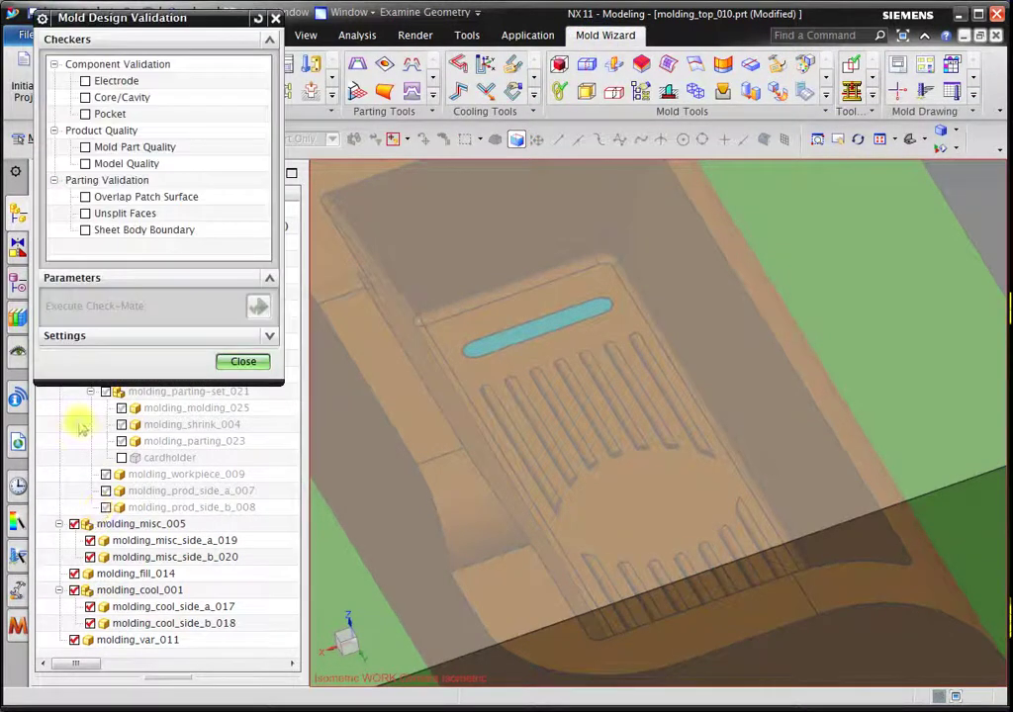
# - Enable Mold Part Quality and select the product body, UM_CAVITY_BLOCK and UM_CORE_BLOCK
pyautogui.click(85, 147)
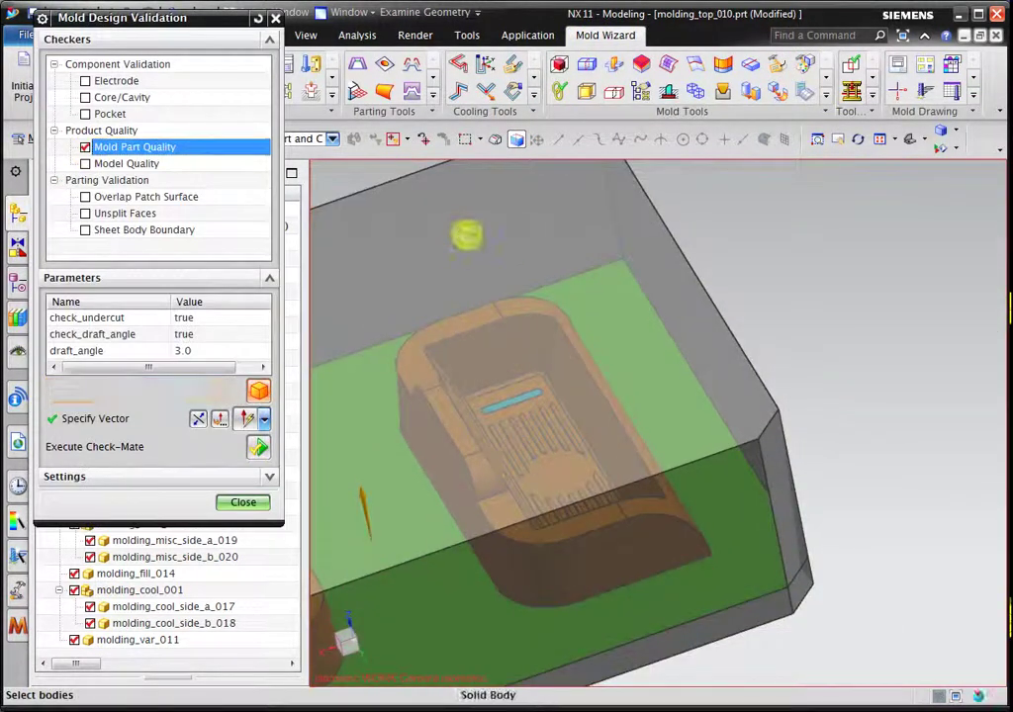
pyautogui.click(481, 240)
pyautogui.rightClick(480, 240)
pyautogui.click(401, 246)
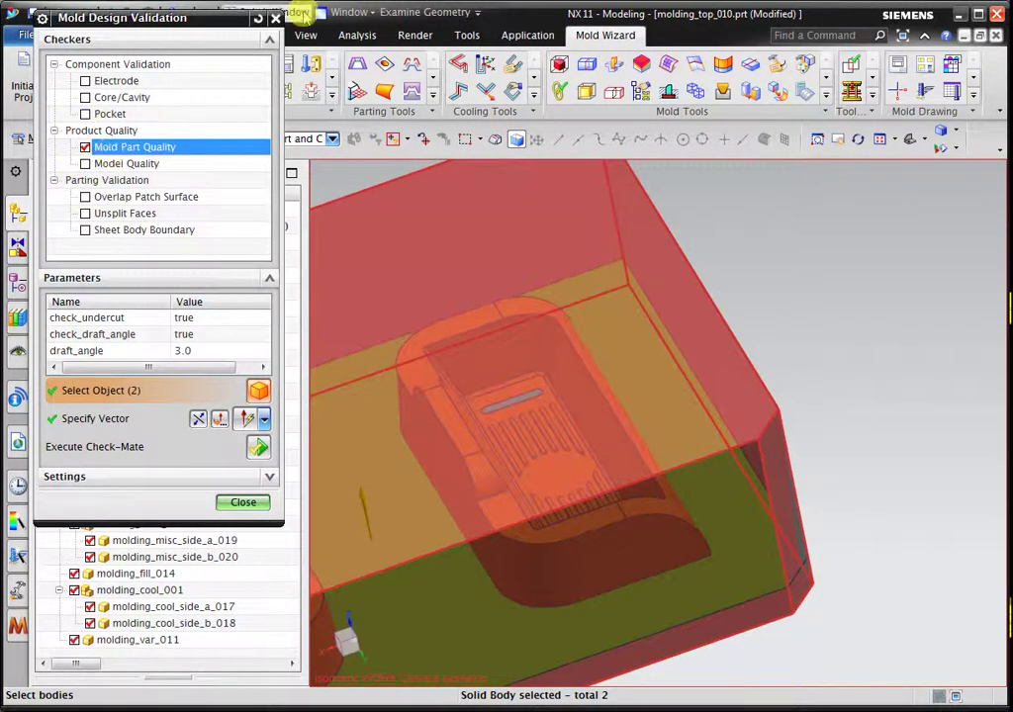
pyautogui.click(257, 18)
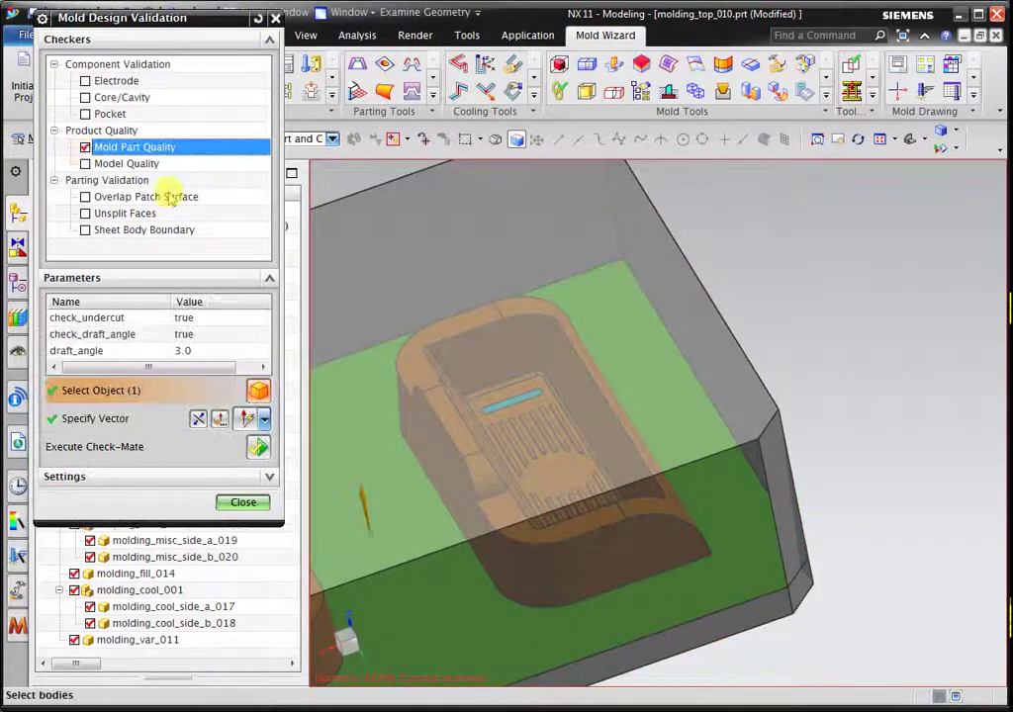
pyautogui.click(395, 248)
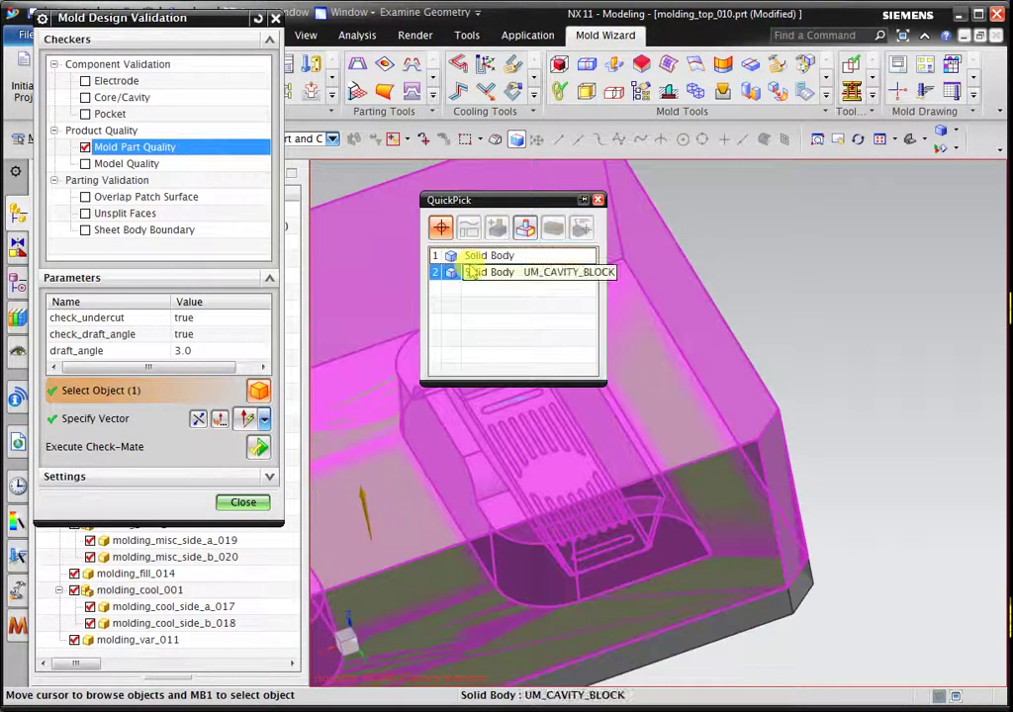
pyautogui.click(460, 271)
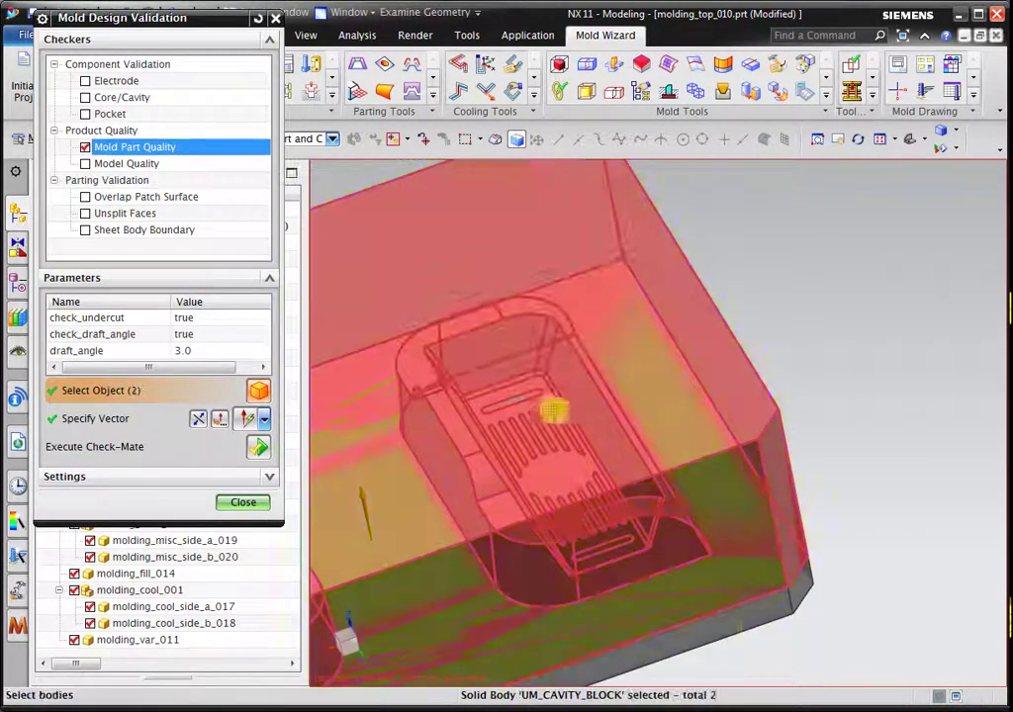
pyautogui.click(751, 615)
pyautogui.click(831, 598)
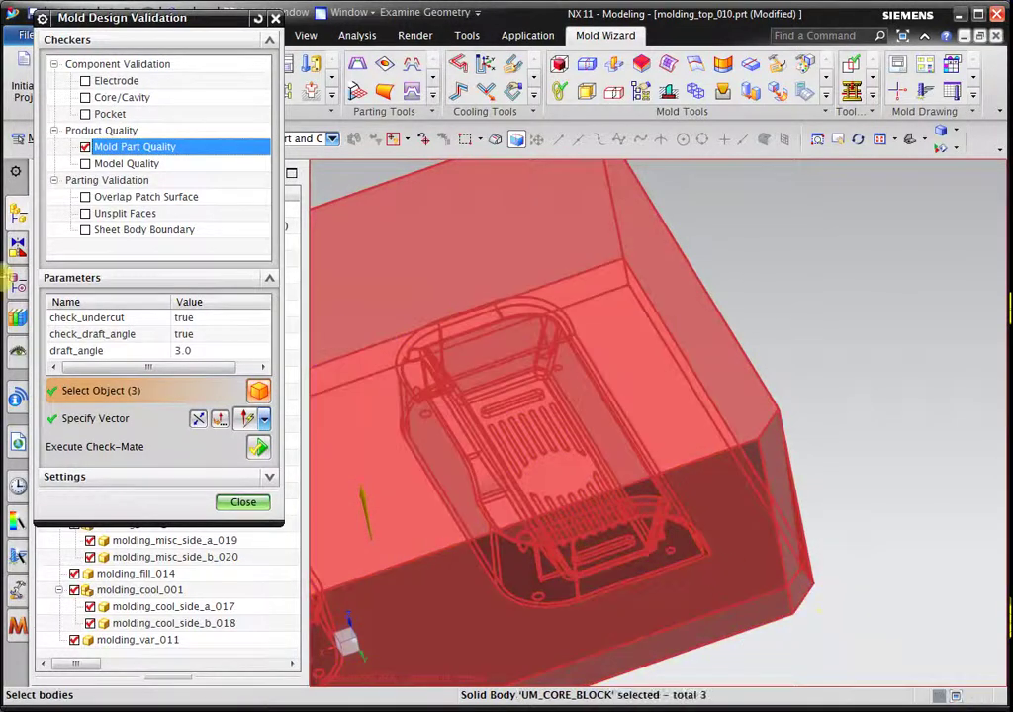
# - Enable Model Quality on UM_CAVITY_BLOCK and UM_CORE_BLOCK, then execute Check-Mate
pyautogui.click(85, 163)
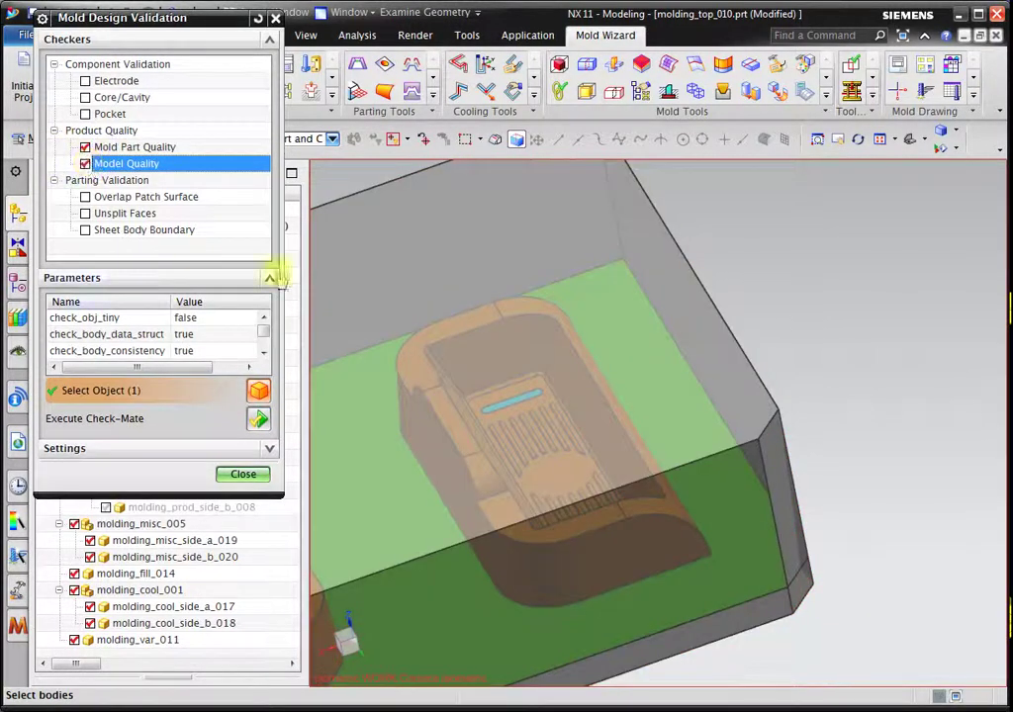
pyautogui.click(394, 241)
pyautogui.click(447, 264)
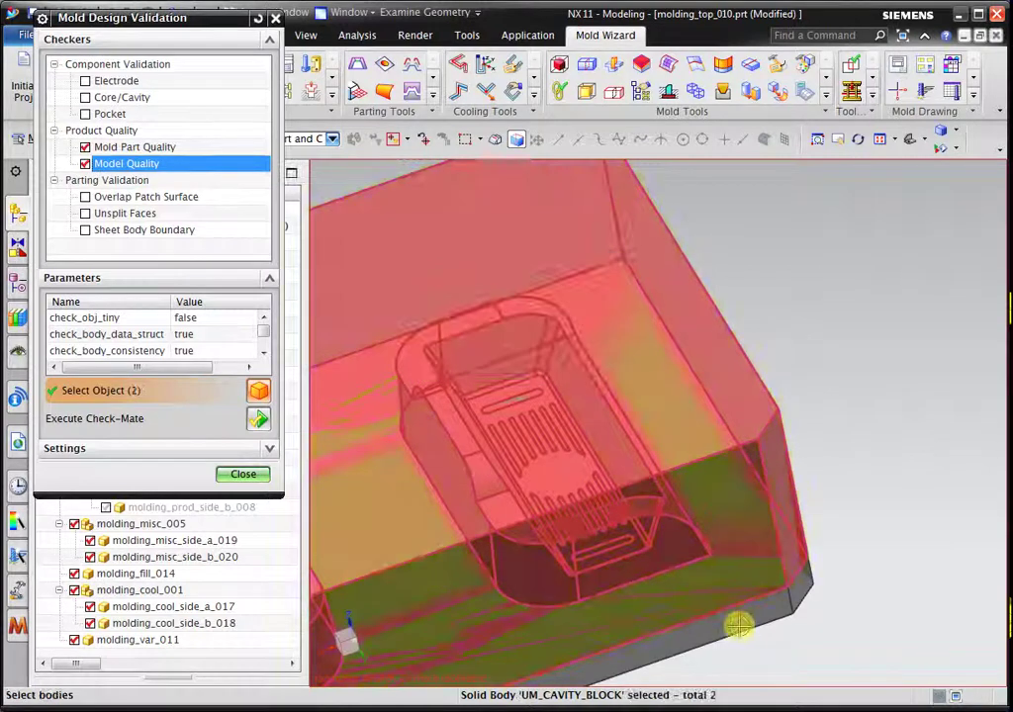
pyautogui.click(751, 619)
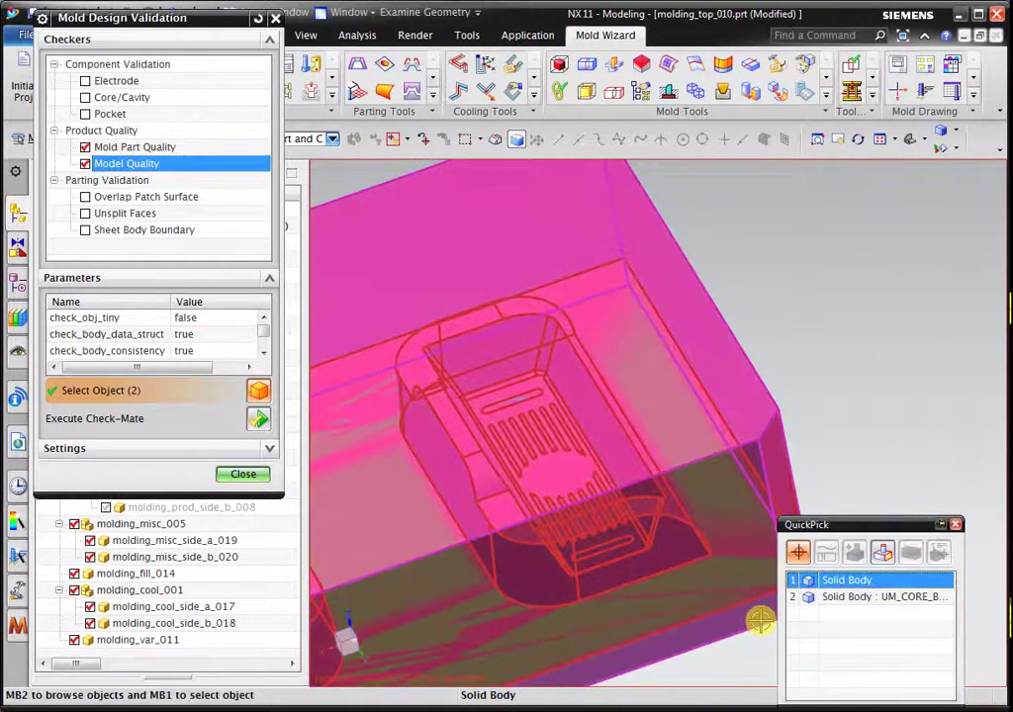
pyautogui.click(830, 596)
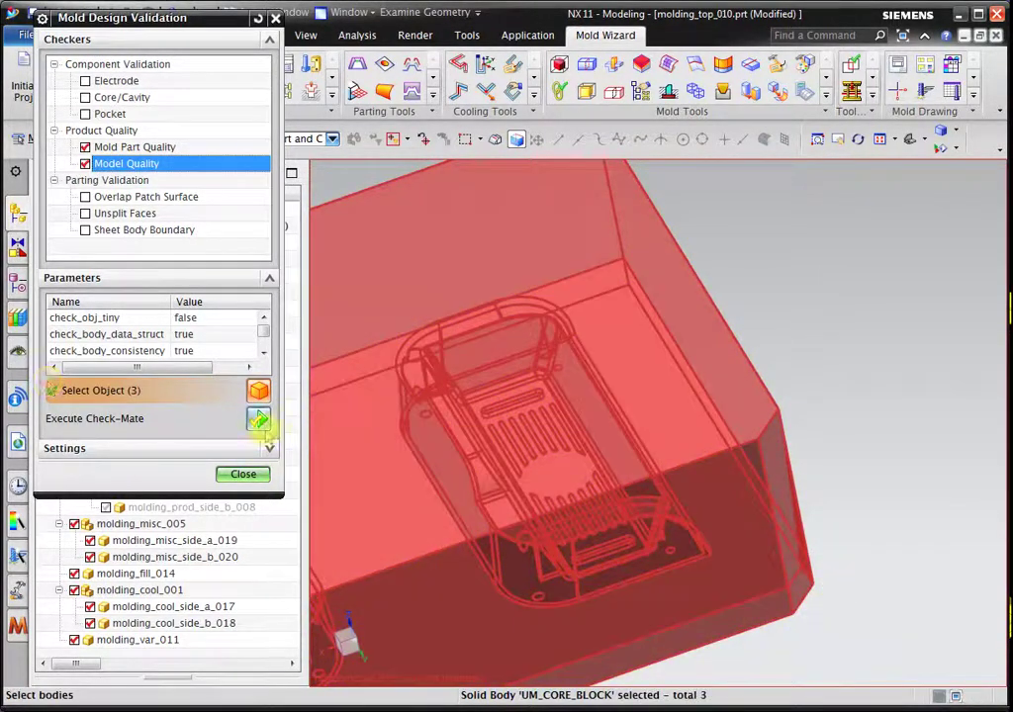
pyautogui.click(257, 418)
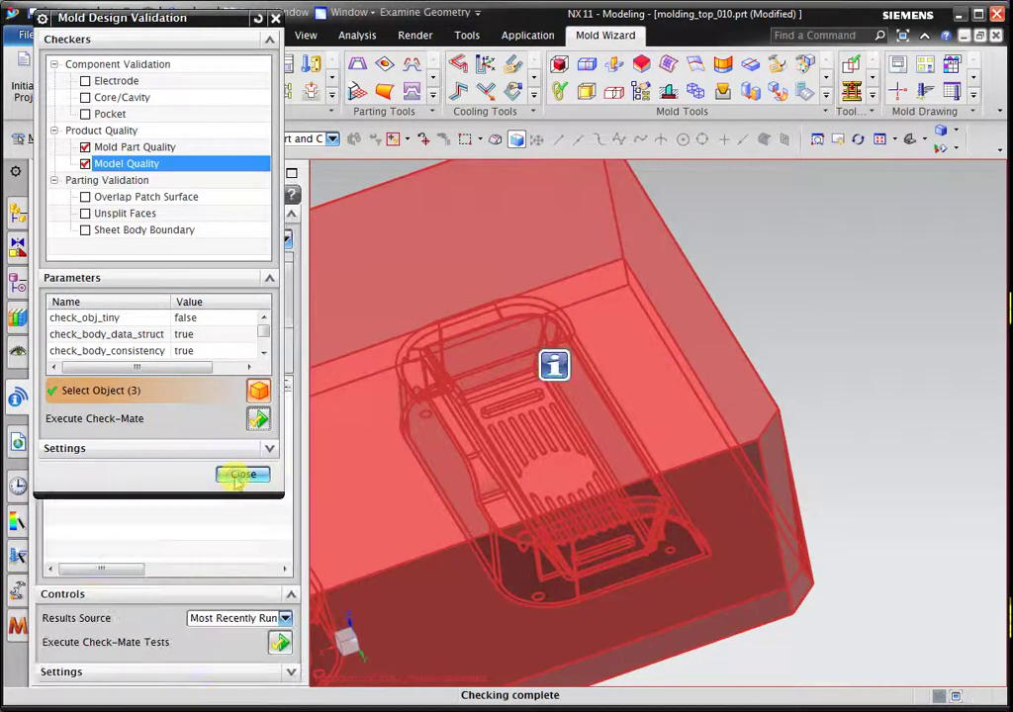
# - Inspect the Face Angle = 0 draft results with See-Thru All on, then exit Check-Mate
pyautogui.click(243, 476)
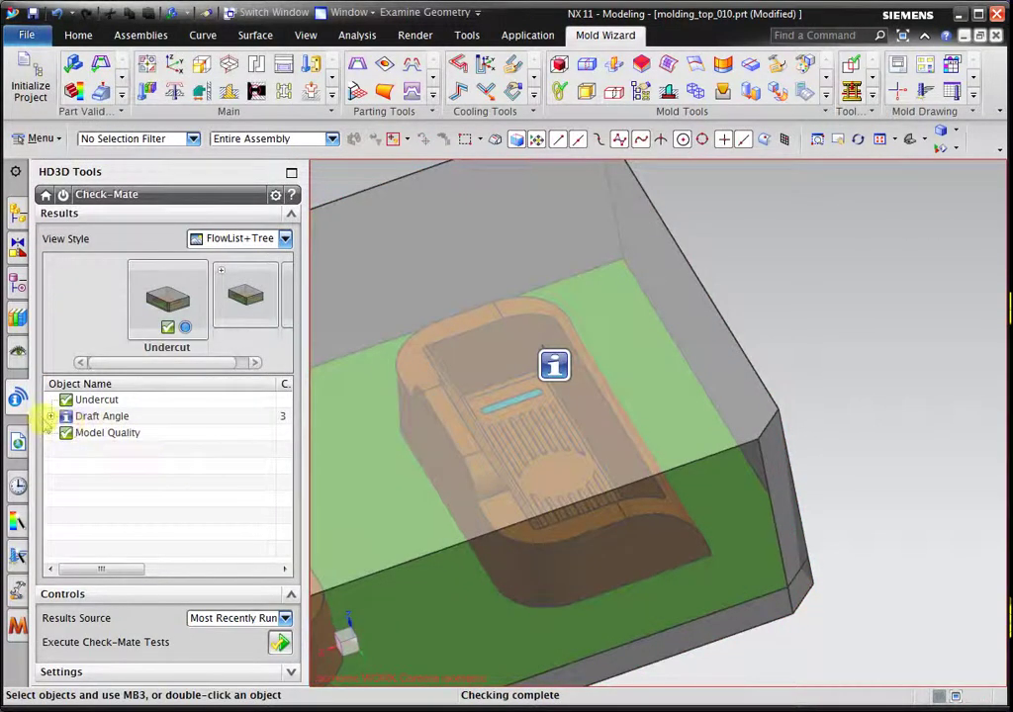
pyautogui.click(51, 416)
pyautogui.click(142, 449)
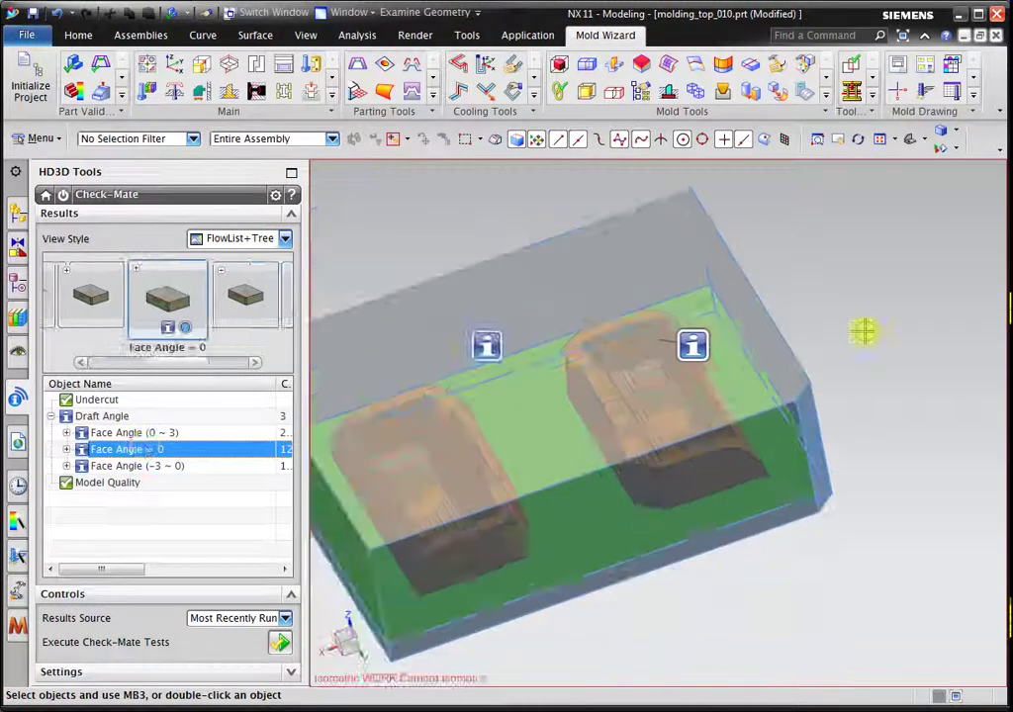
pyautogui.click(304, 36)
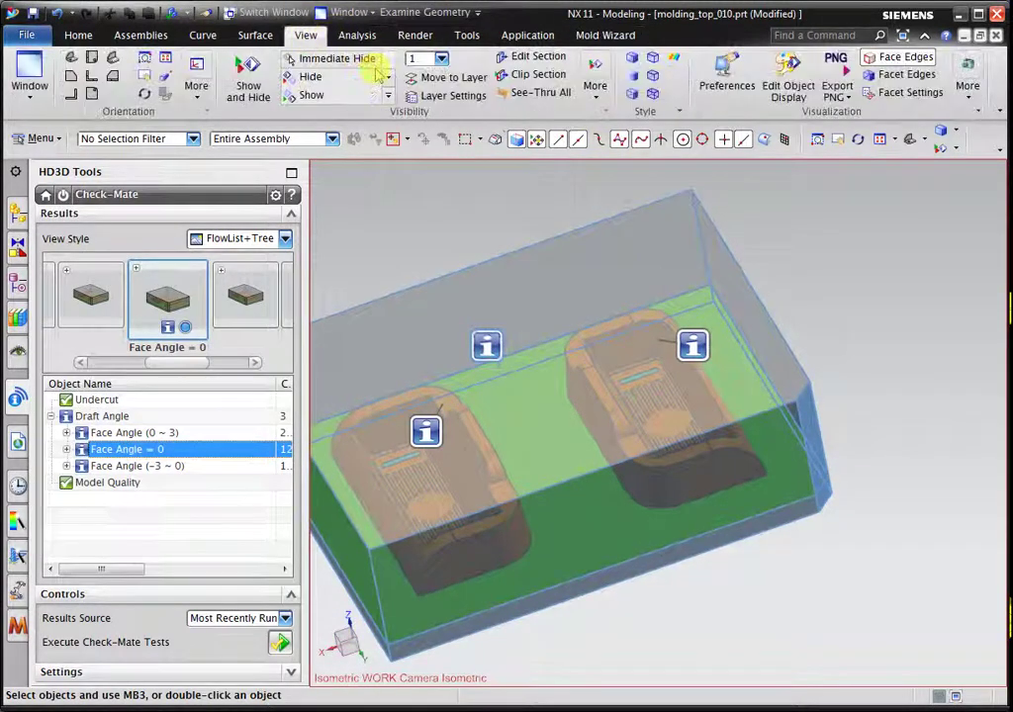
pyautogui.click(506, 97)
pyautogui.moveTo(508, 167)
pyautogui.mouseDown(button='middle')
pyautogui.moveTo(596, 422)
pyautogui.moveTo(560, 310)
pyautogui.moveTo(593, 267)
pyautogui.moveTo(650, 231)
pyautogui.moveTo(642, 160)
pyautogui.moveTo(671, 280)
pyautogui.moveTo(798, 319)
pyautogui.moveTo(737, 343)
pyautogui.moveTo(753, 356)
pyautogui.moveTo(742, 364)
pyautogui.mouseUp(button='middle')
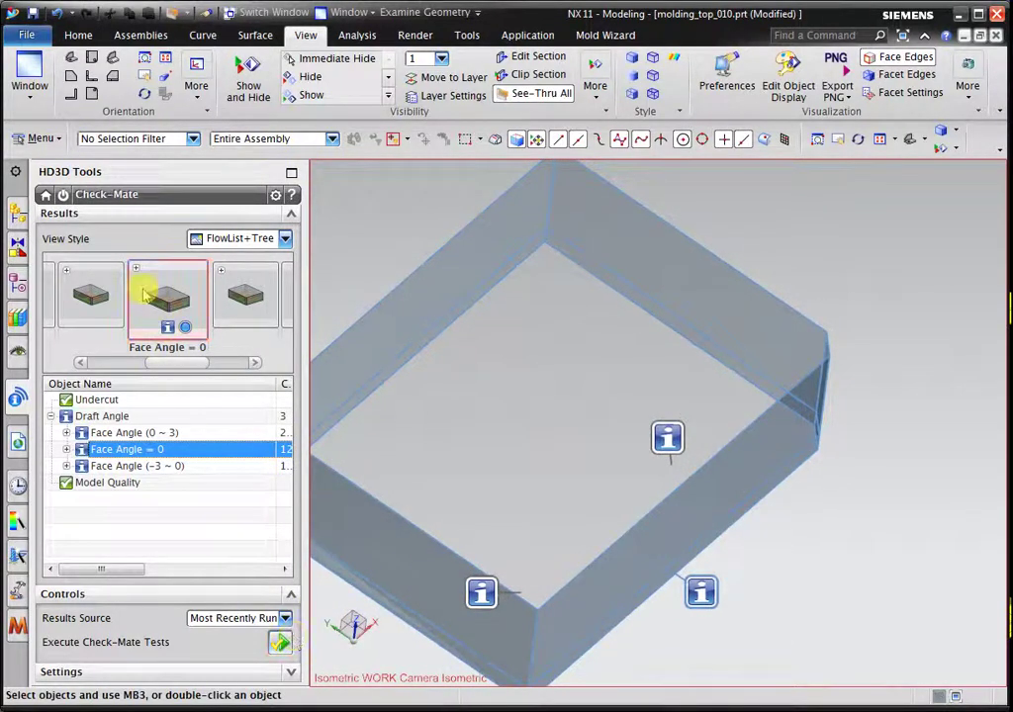
pyautogui.click(62, 194)
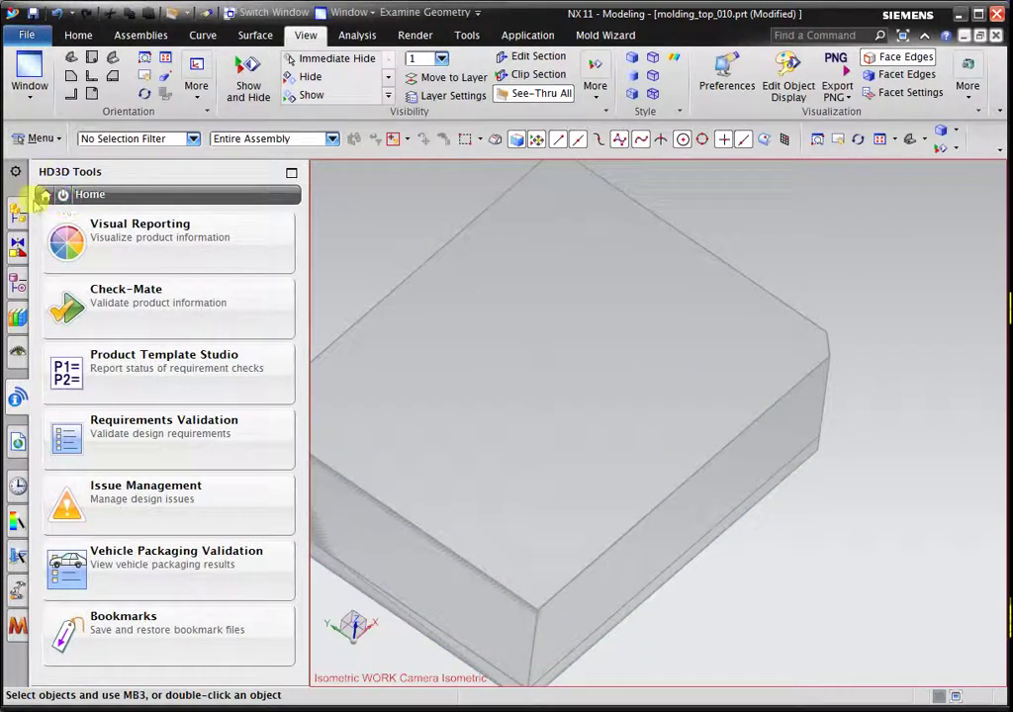
# - Show molding_top_010 from the Assembly Navigator, rotate to isometric and fit the mold
pyautogui.click(18, 215)
pyautogui.click(102, 227)
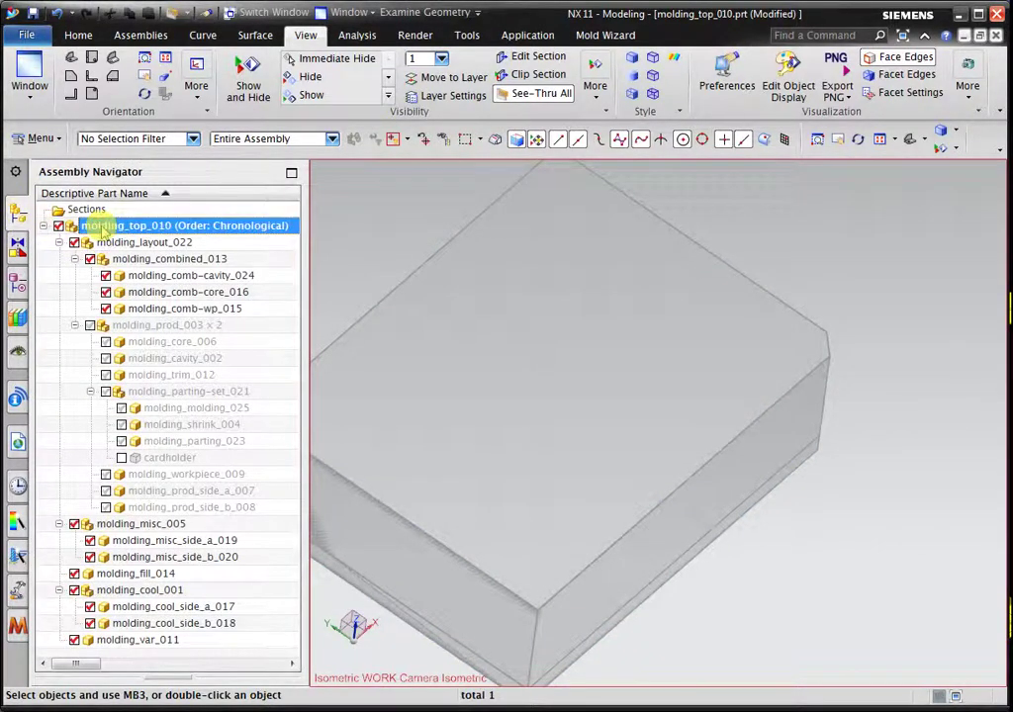
pyautogui.rightClick(102, 227)
pyautogui.click(541, 93)
pyautogui.scroll(-3, 728, 403)
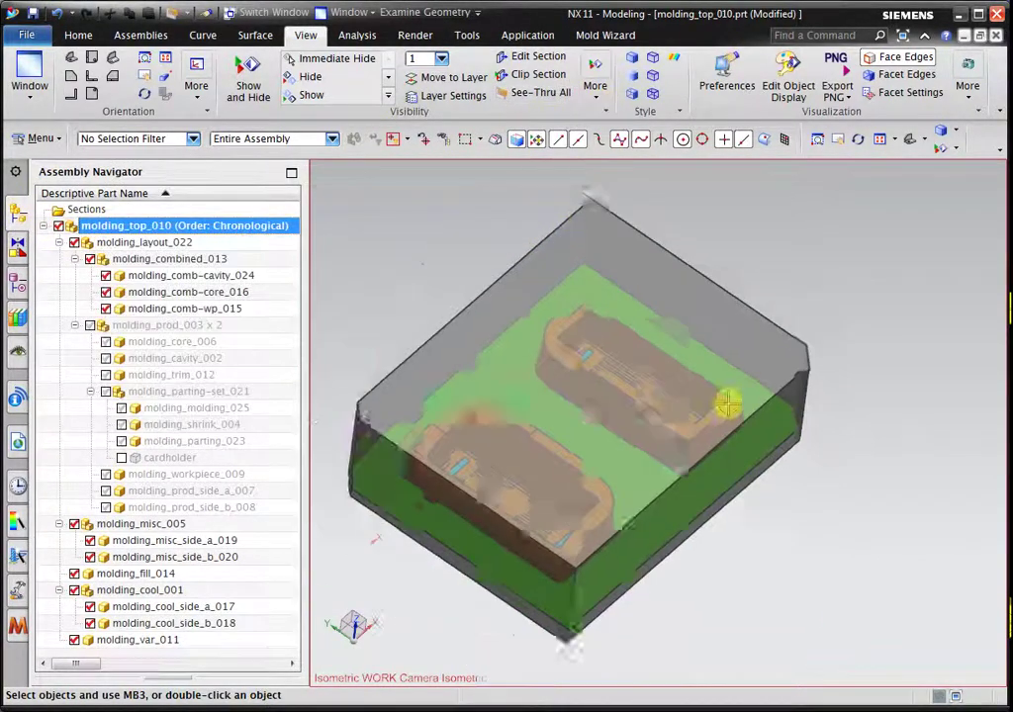
pyautogui.moveTo(728, 402)
pyautogui.mouseDown(button='middle')
pyautogui.moveTo(679, 391)
pyautogui.moveTo(728, 371)
pyautogui.moveTo(696, 368)
pyautogui.mouseUp(button='middle')
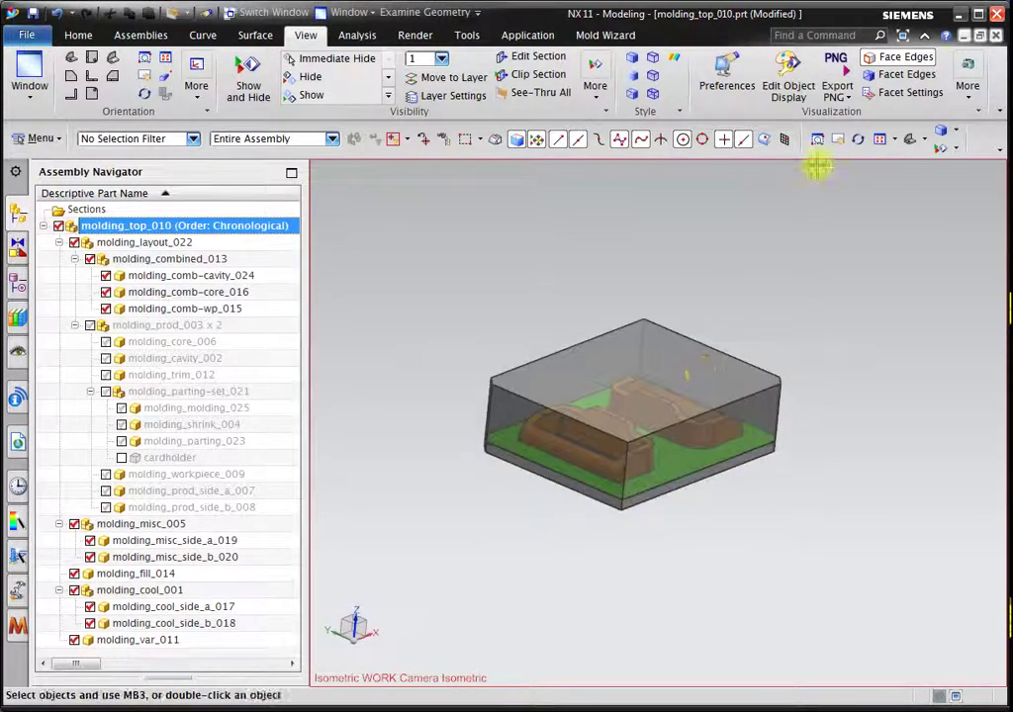
pyautogui.click(857, 140)
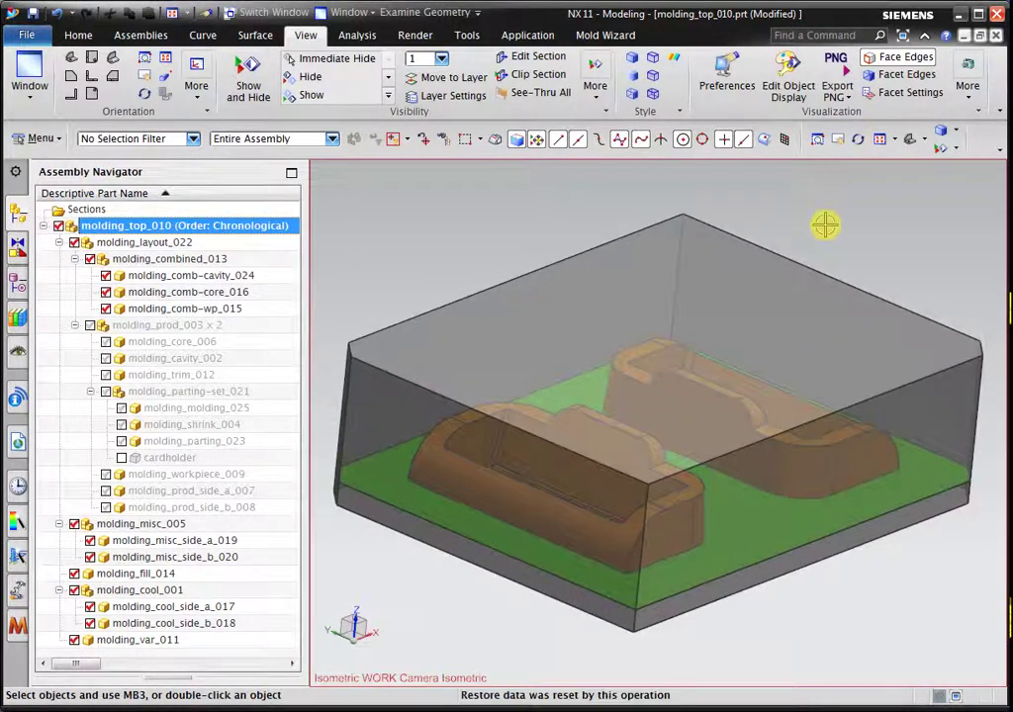